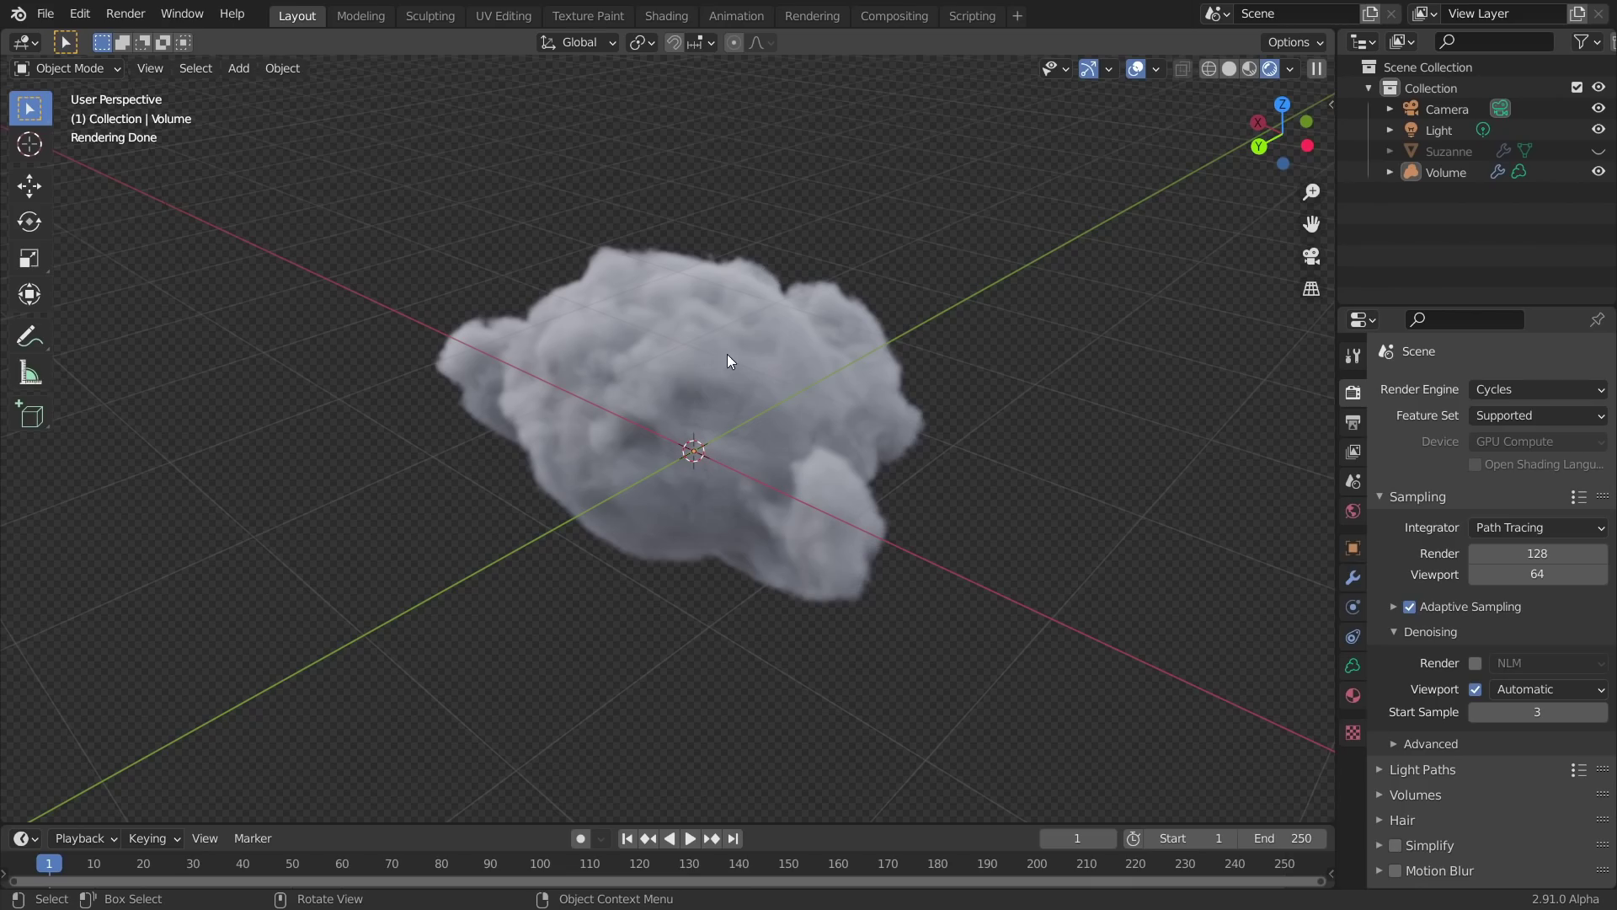
{"action": "middle_click_drag", "start_coordinate": [755, 372], "coordinate": [809, 398]}
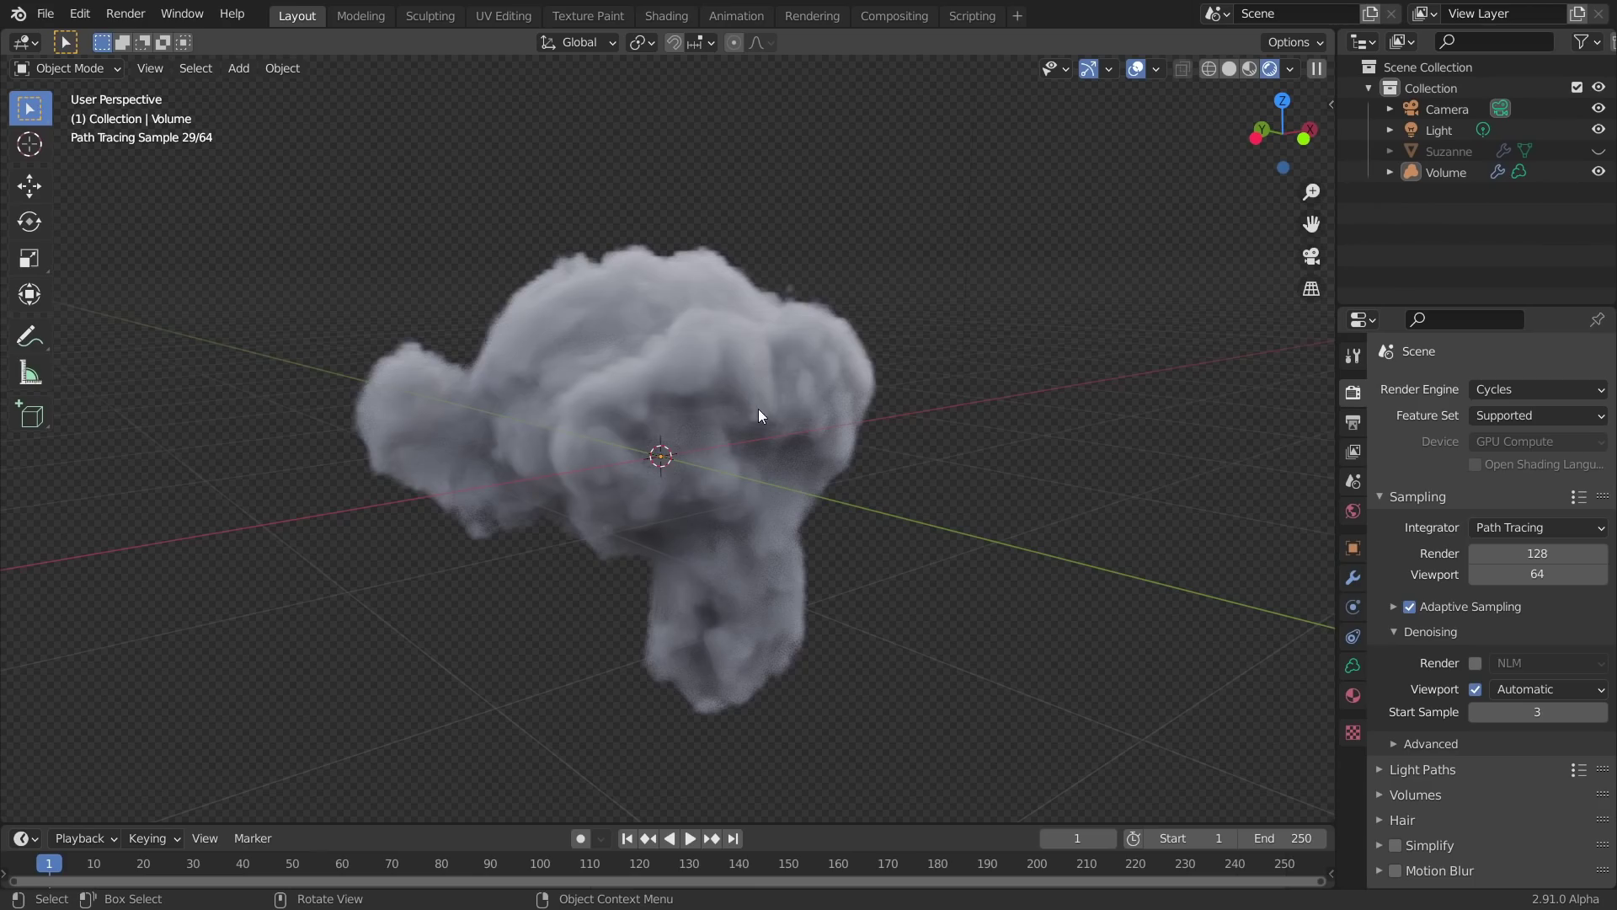
{"action": "middle_click_drag", "start_coordinate": [762, 422], "coordinate": [812, 455]}
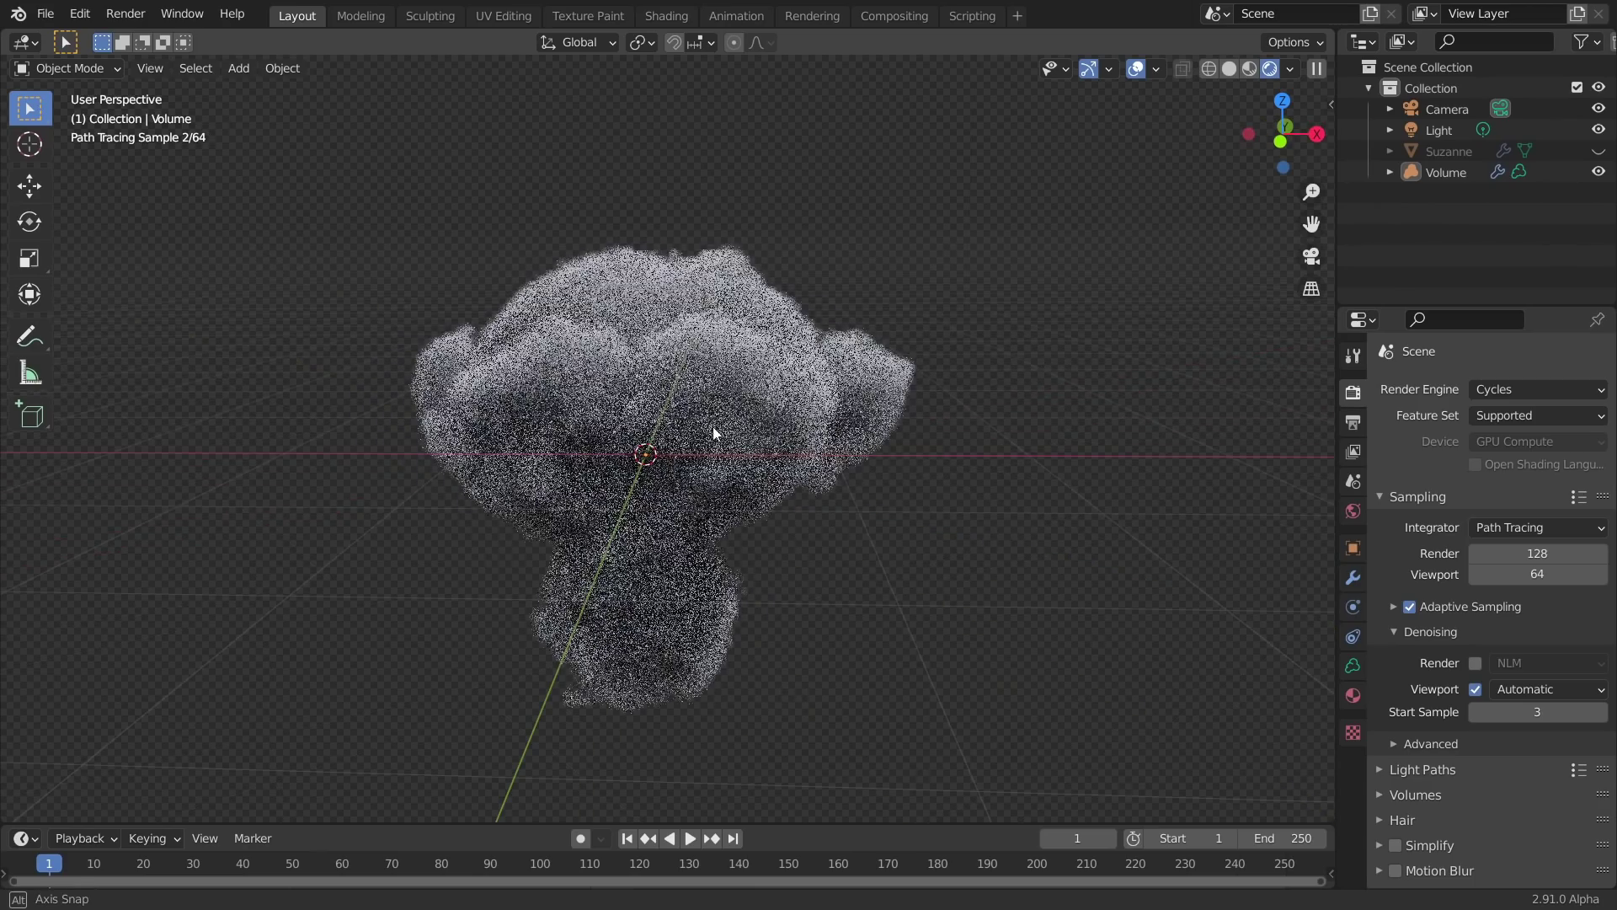
{"action": "middle_click_drag", "start_coordinate": [712, 426], "coordinate": [682, 420]}
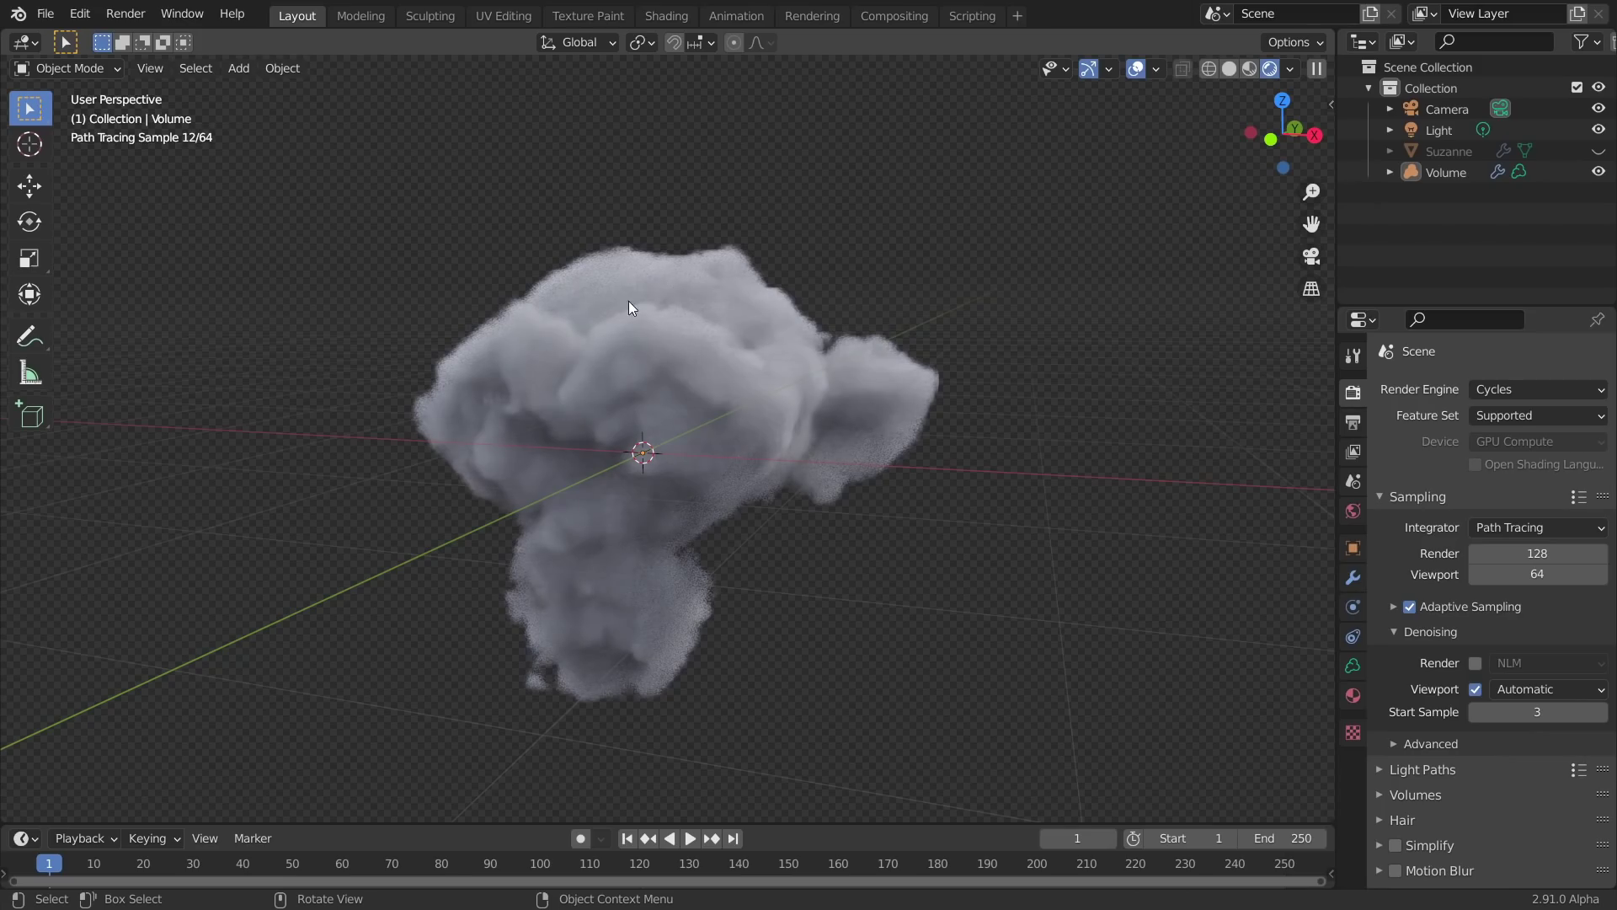
{"action": "middle_click_drag", "start_coordinate": [674, 311], "coordinate": [664, 327]}
Step: Add a monkey mesh, move it to the side of the cloud volume, and delete it
{"action": "key", "text": "shift+a"}
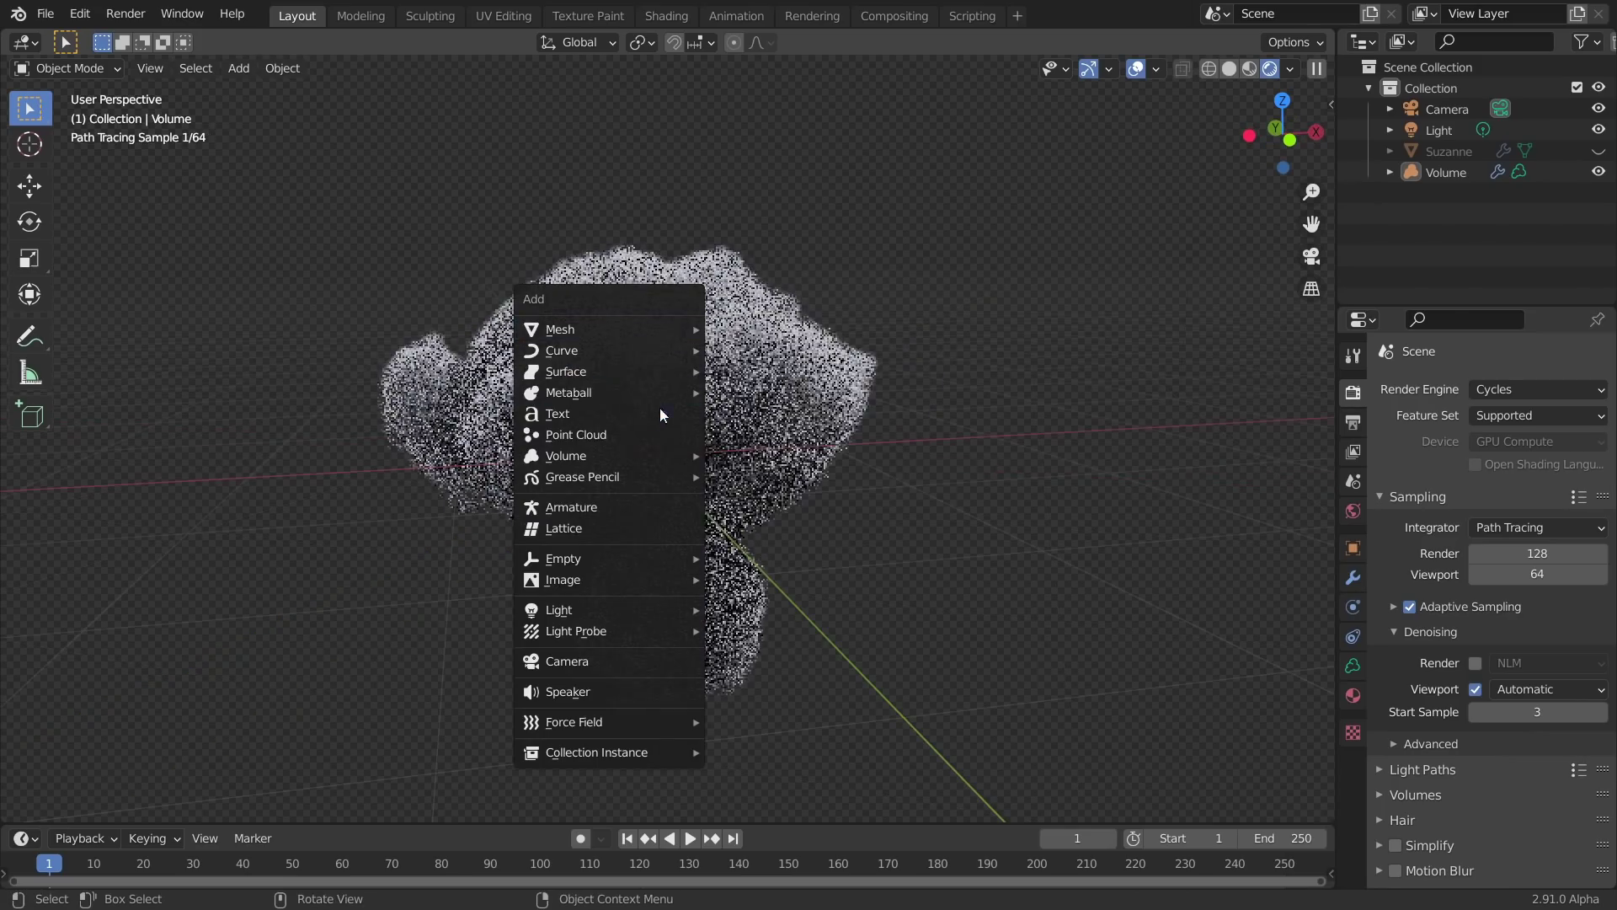
{"action": "mouse_move", "coordinate": [585, 325]}
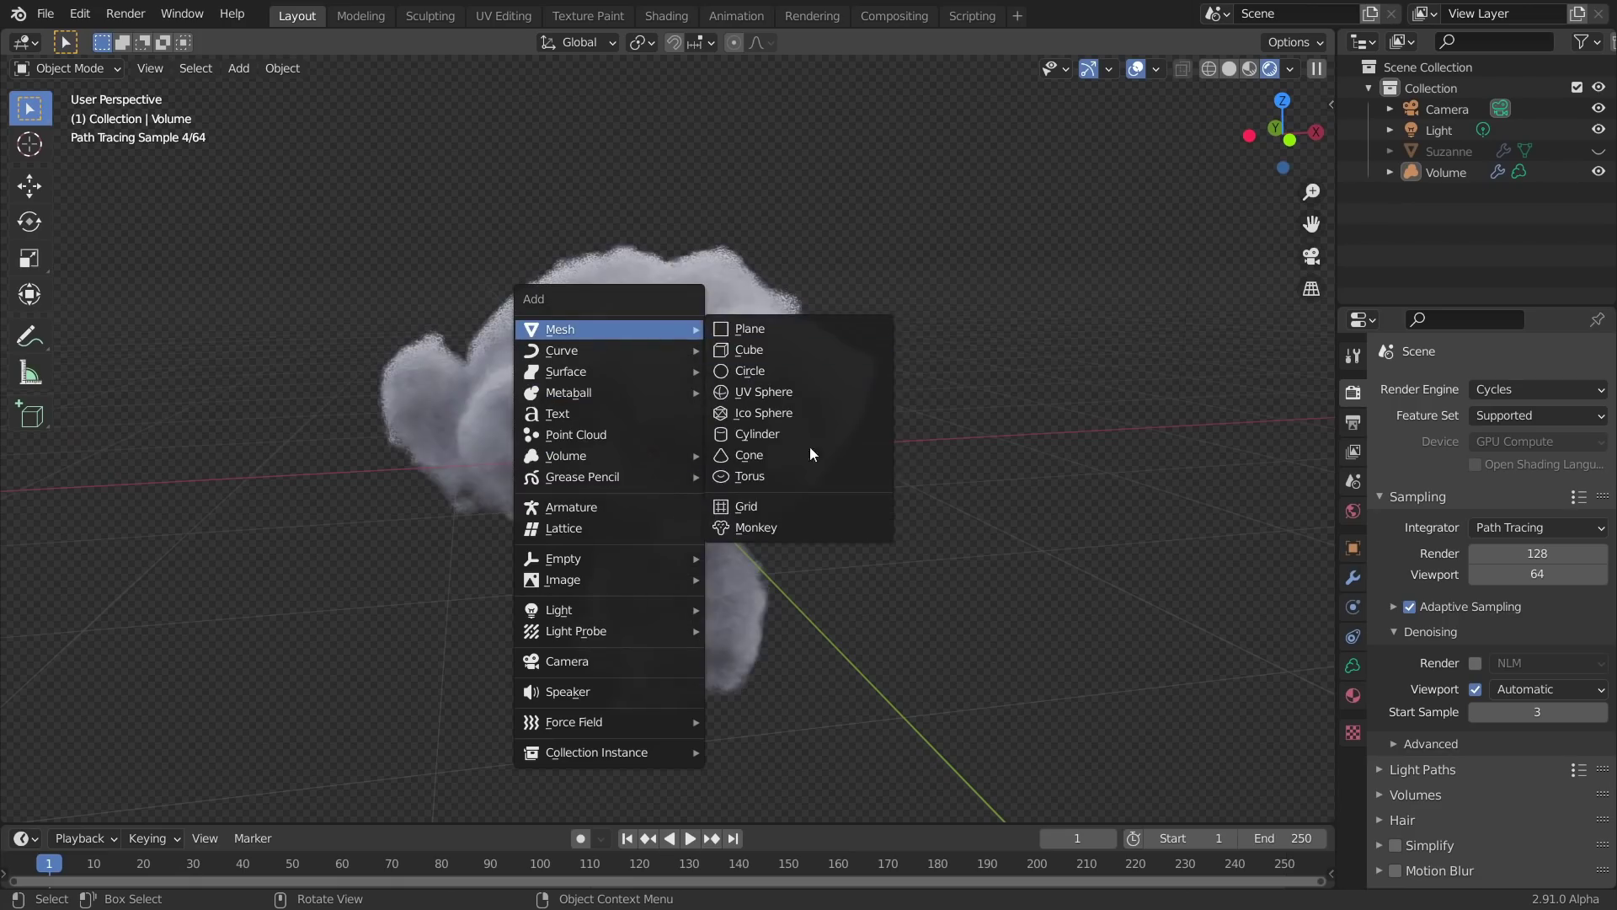
{"action": "left_click", "coordinate": [786, 532]}
{"action": "key", "text": "g"}
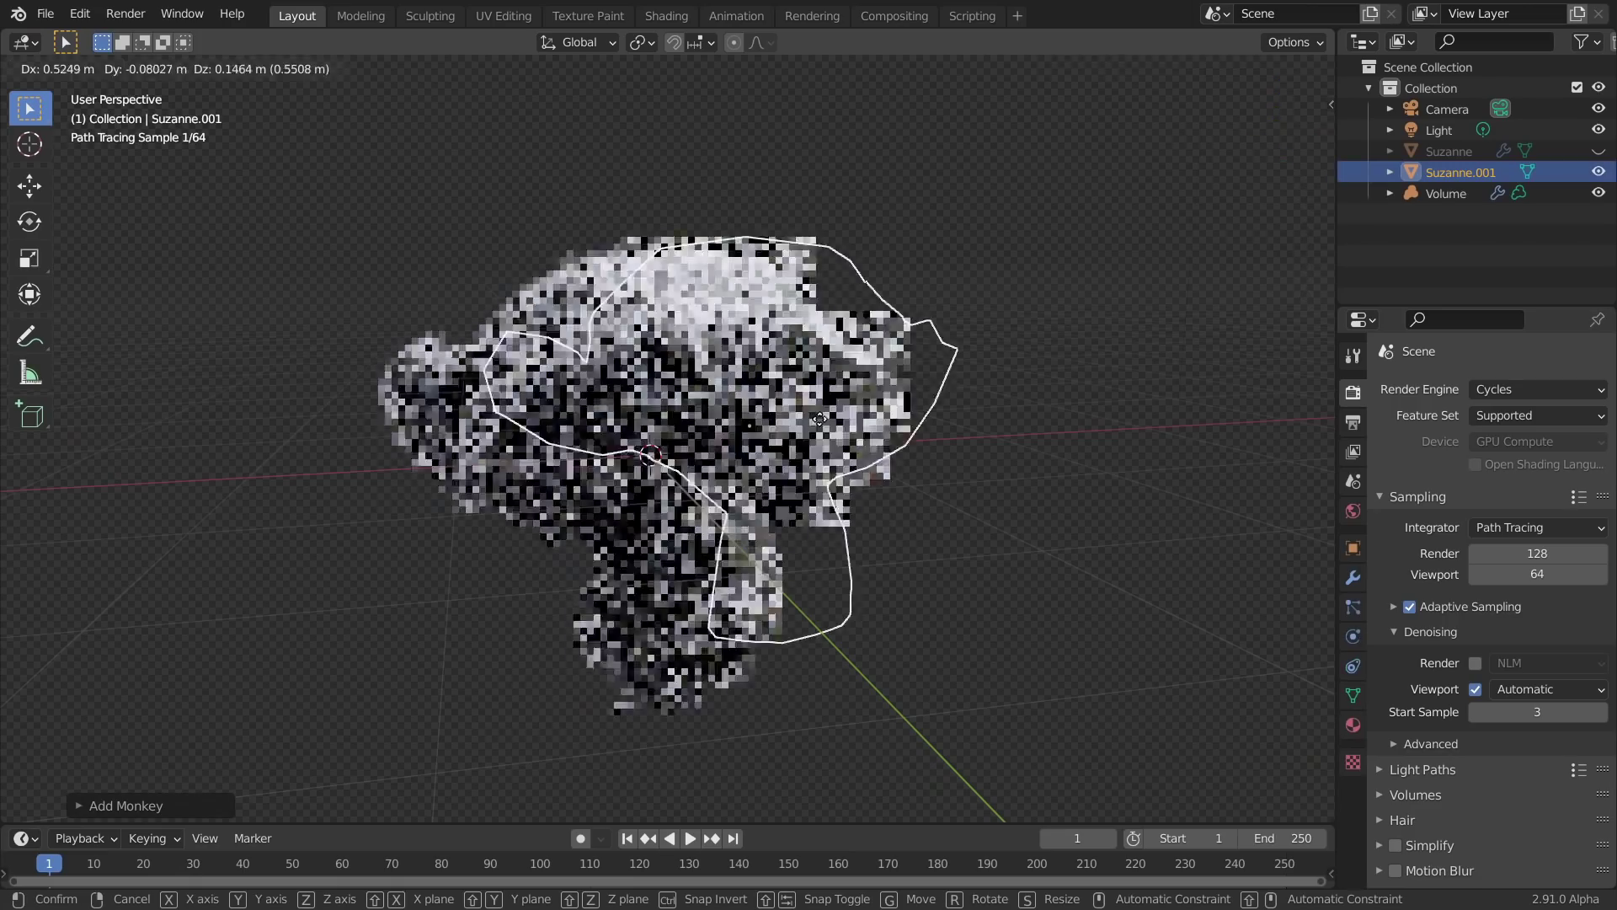
{"action": "left_click", "coordinate": [1103, 391]}
{"action": "key", "text": "x"}
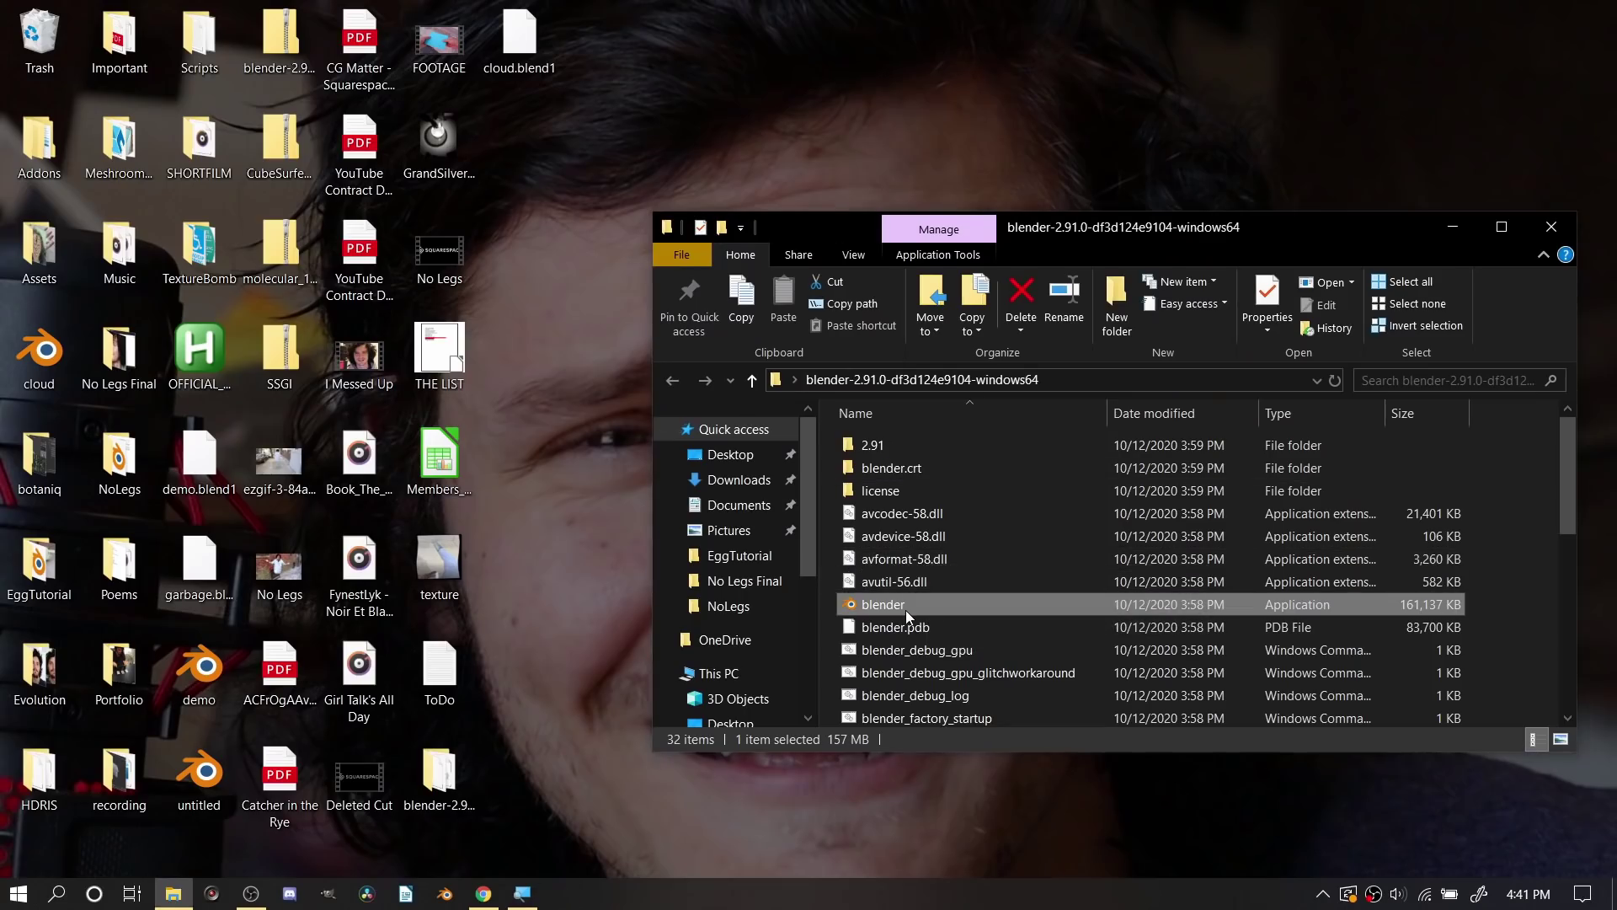
Step: Launch Blender from the blender-2.91.0 build folder, dismissing the splash screen and making its window full-screen
{"action": "double_click", "coordinate": [907, 610]}
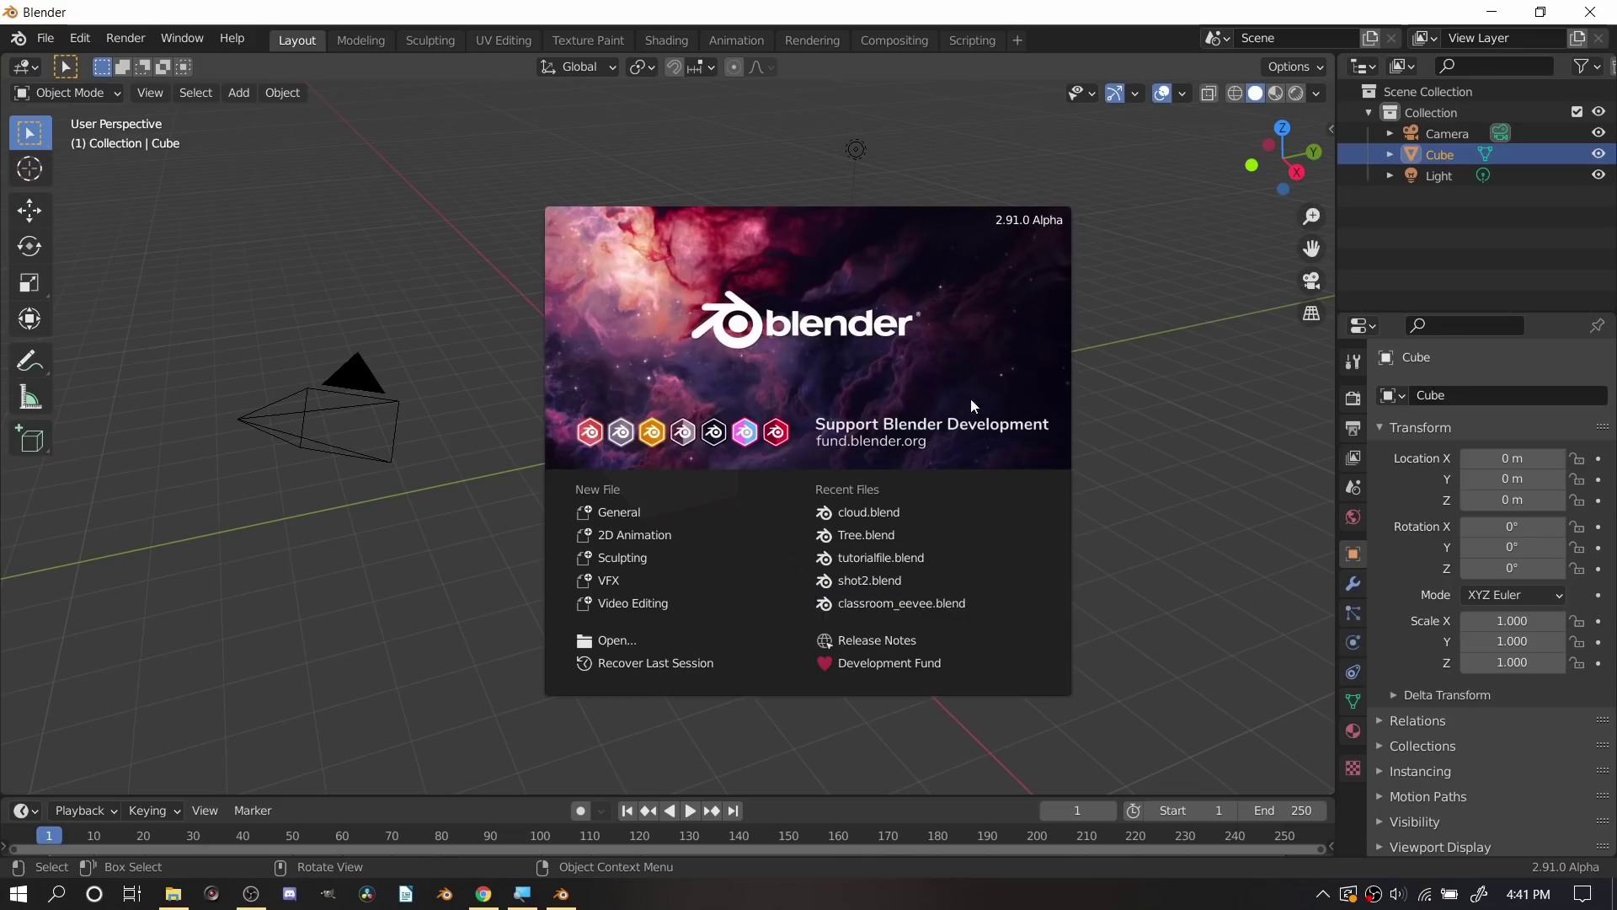
{"action": "left_click", "coordinate": [1158, 381]}
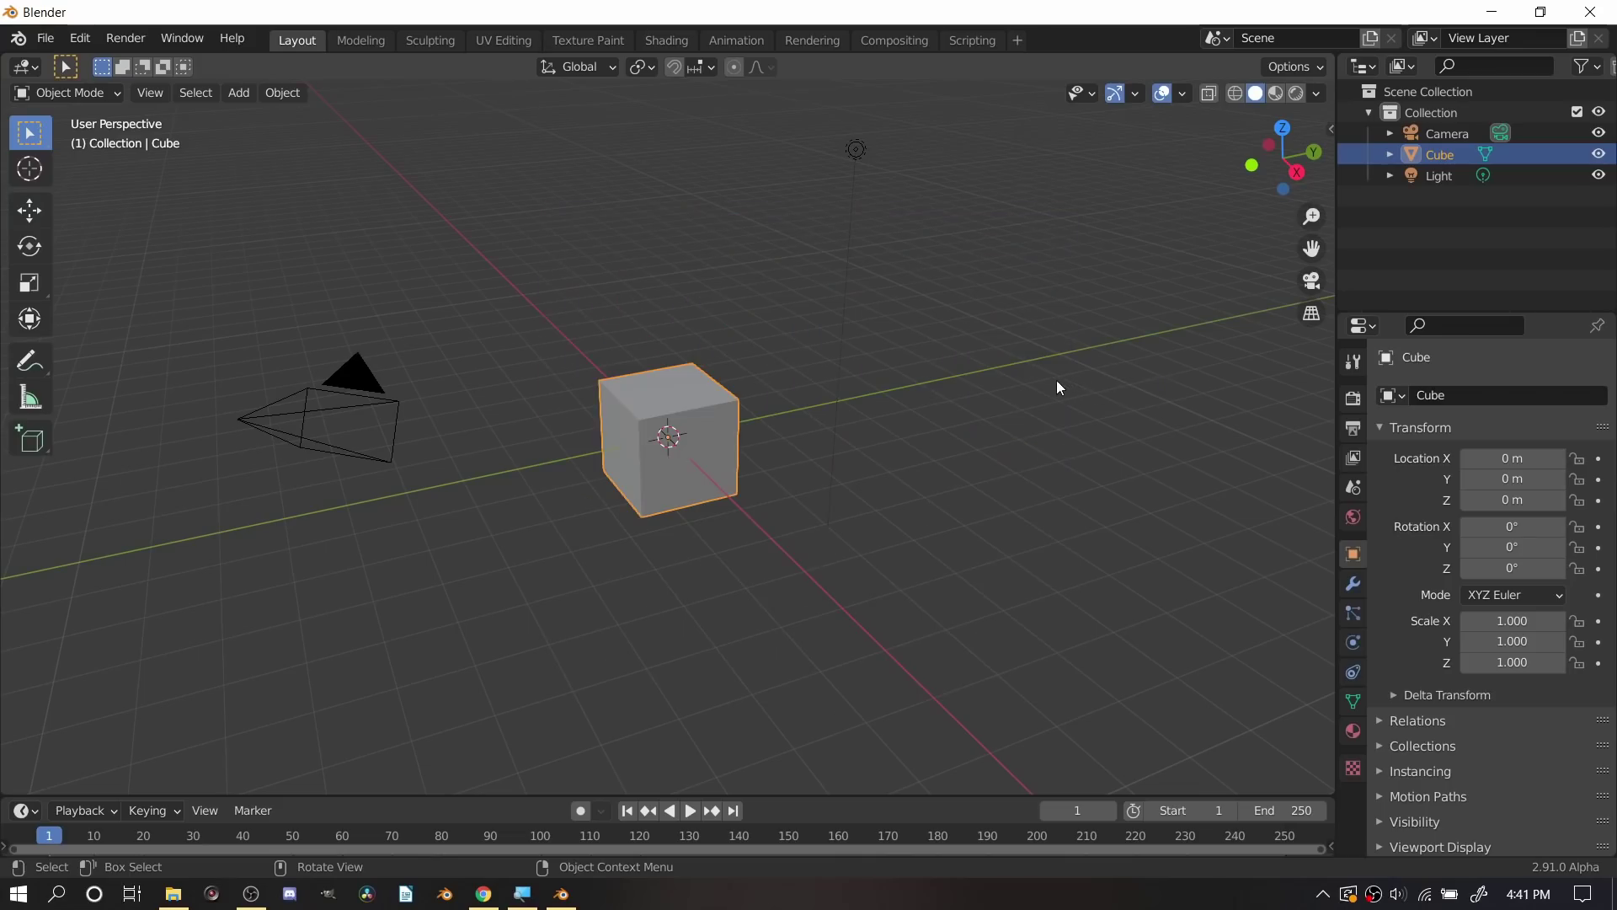
{"action": "key", "text": "q"}
{"action": "left_click", "coordinate": [722, 371]}
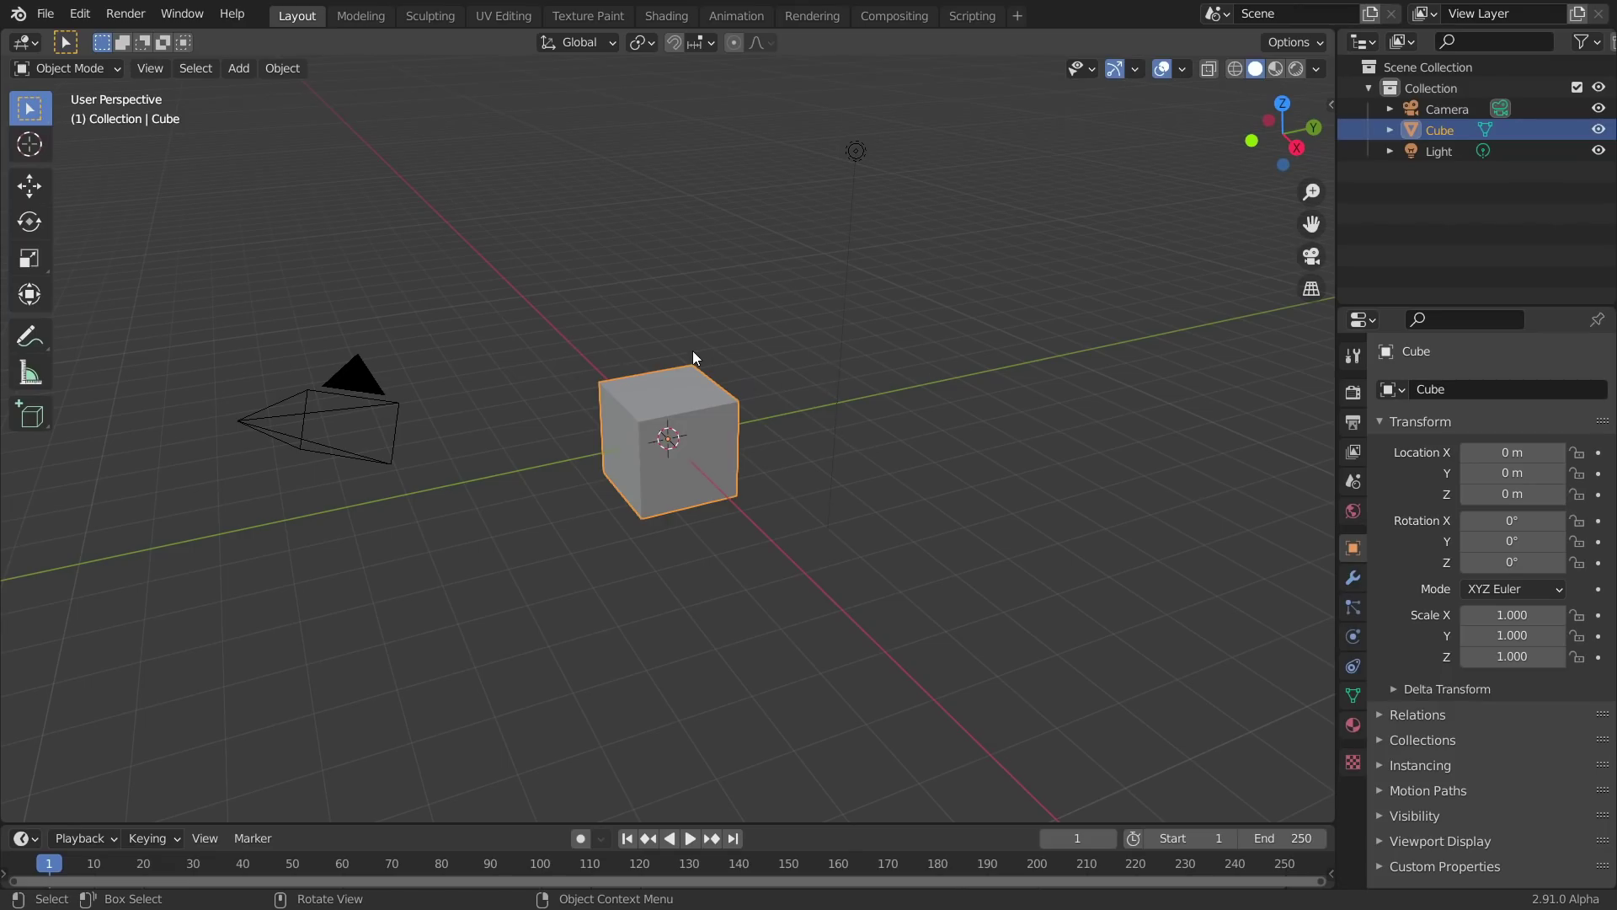
Step: Delete the default cube and add a monkey mesh in its place
{"action": "key", "text": "Delete"}
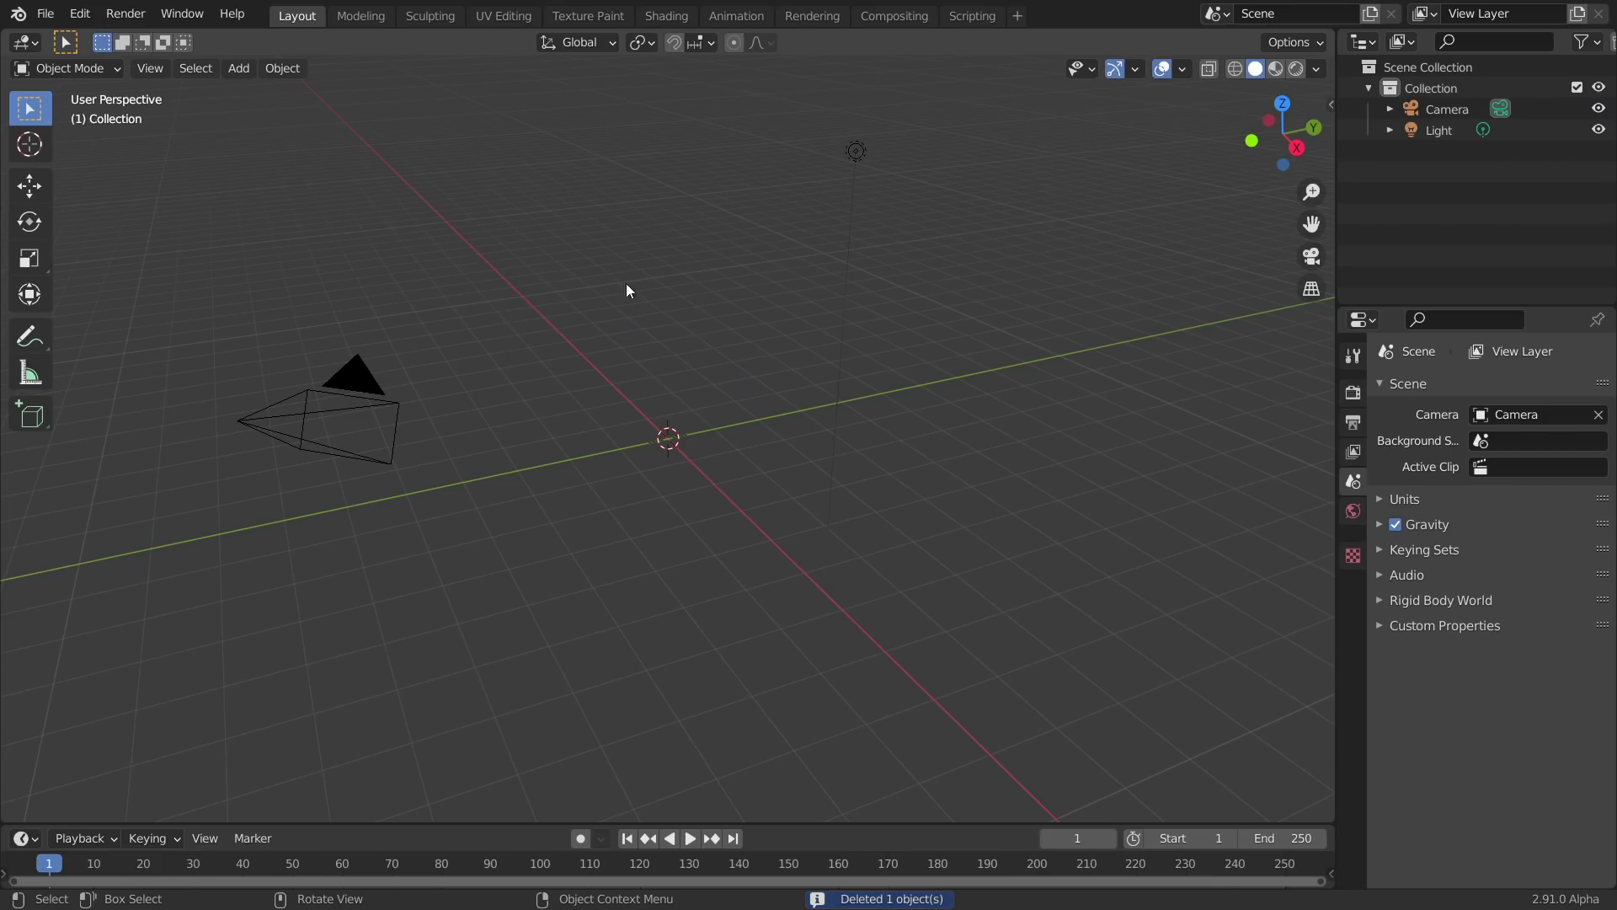
{"action": "key", "text": "shift+a"}
{"action": "mouse_move", "coordinate": [626, 276]}
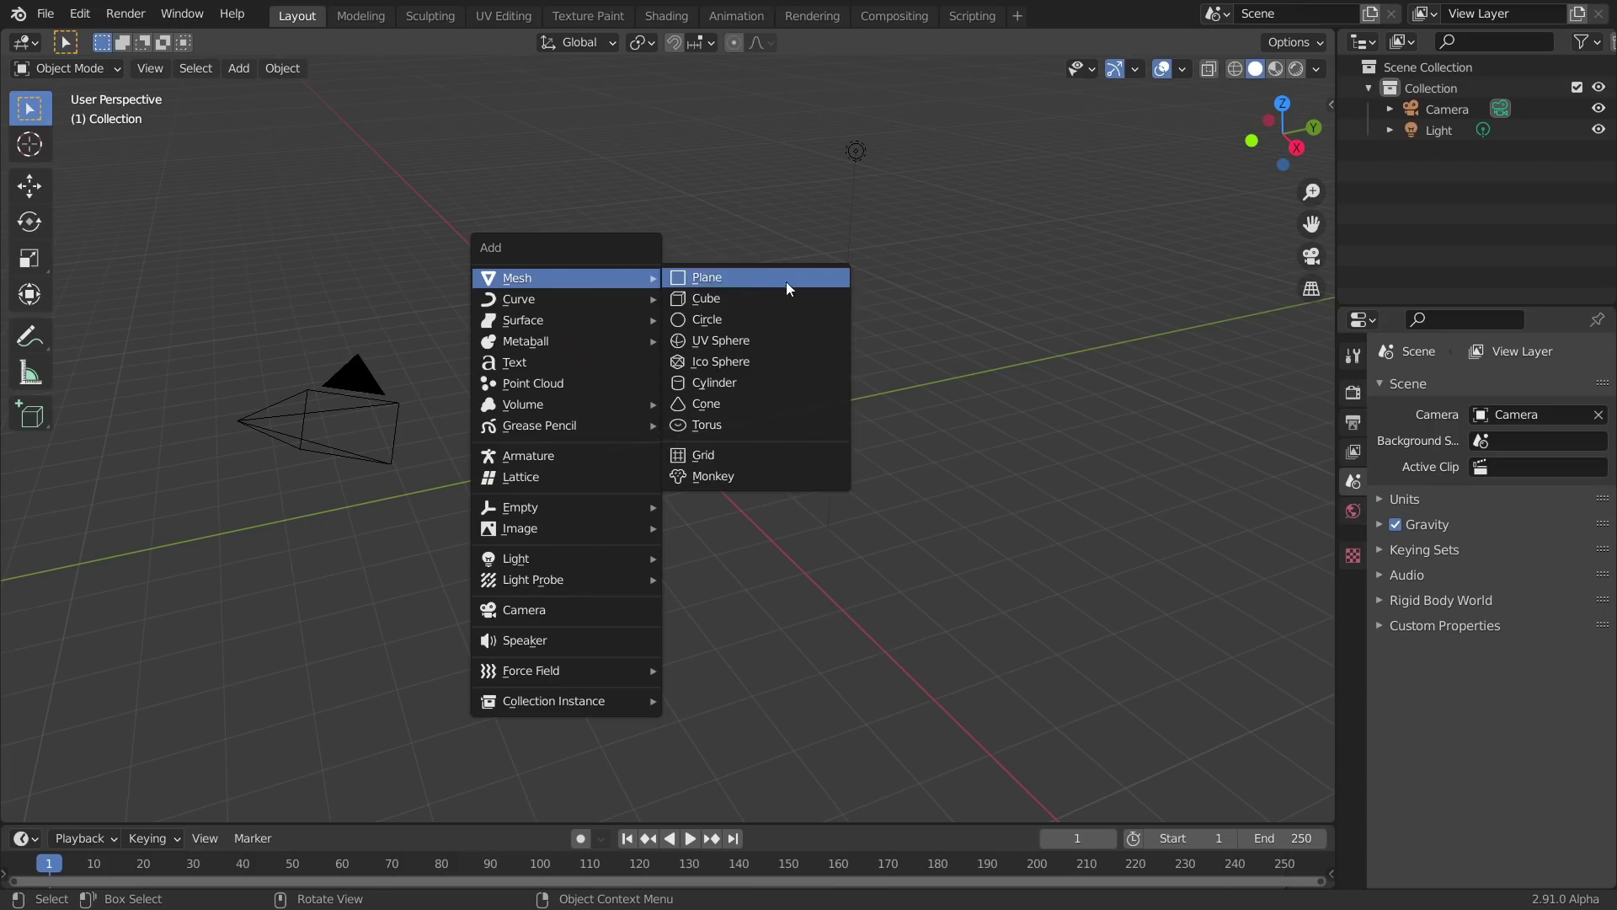
{"action": "left_click", "coordinate": [712, 474]}
{"action": "scroll", "coordinate": [679, 441], "scroll_direction": "up", "scroll_amount": 5}
{"action": "middle_click_drag", "start_coordinate": [680, 441], "coordinate": [746, 438]}
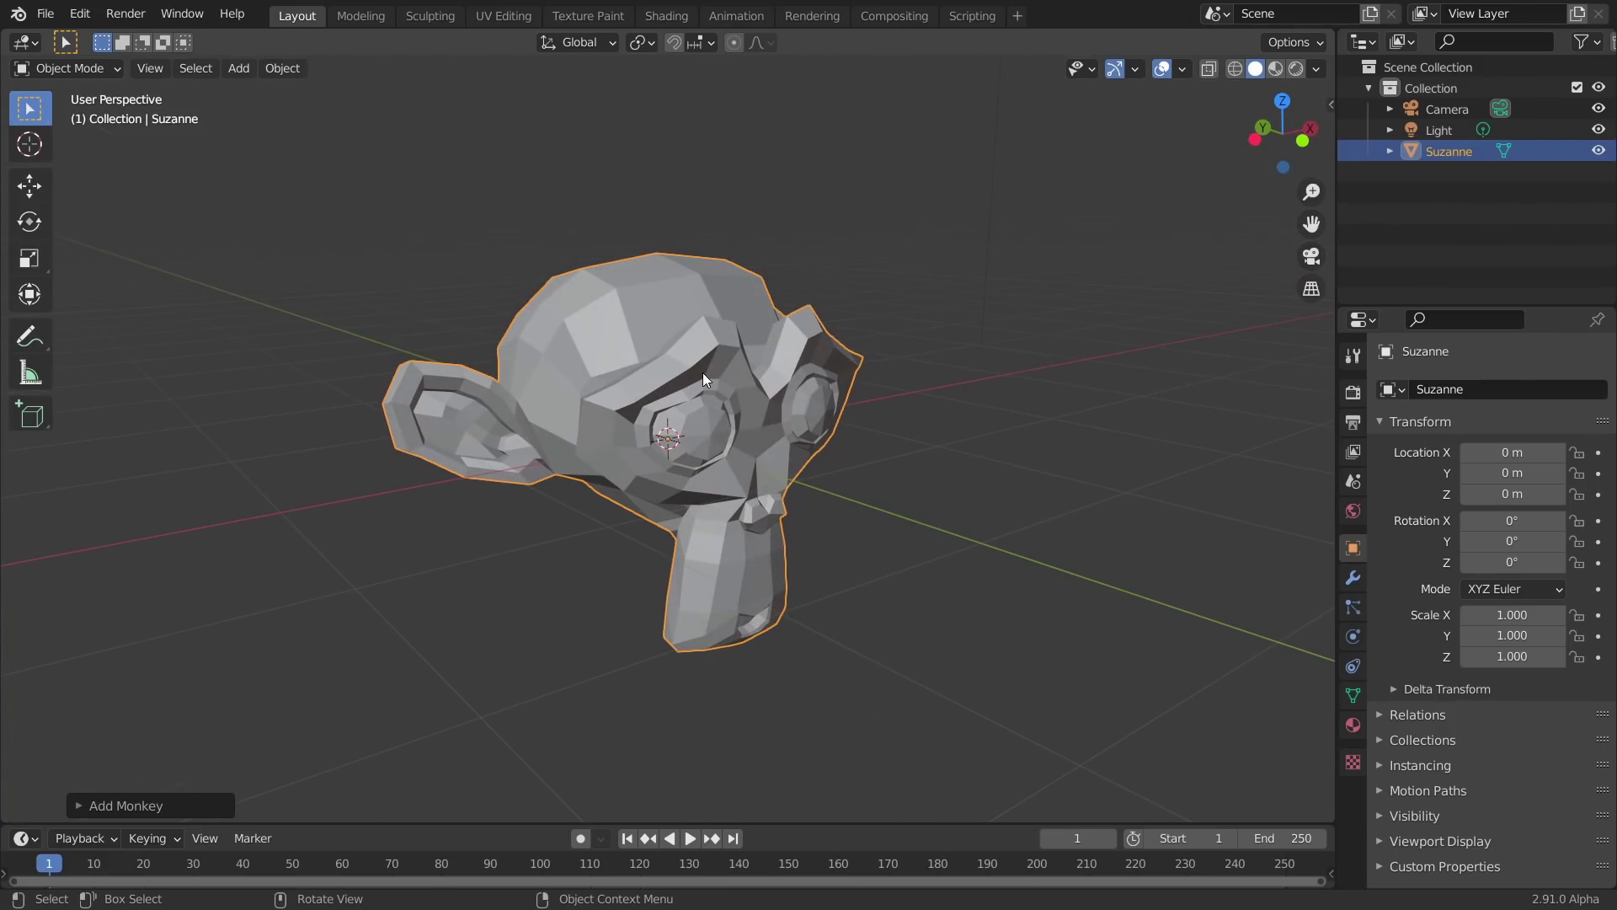
Step: Give the monkey a level 1 Subdivision Surface modifier and show its modifier settings
{"action": "key", "text": "ctrl"}
{"action": "key", "text": "ctrl+1"}
{"action": "left_click", "coordinate": [1354, 577]}
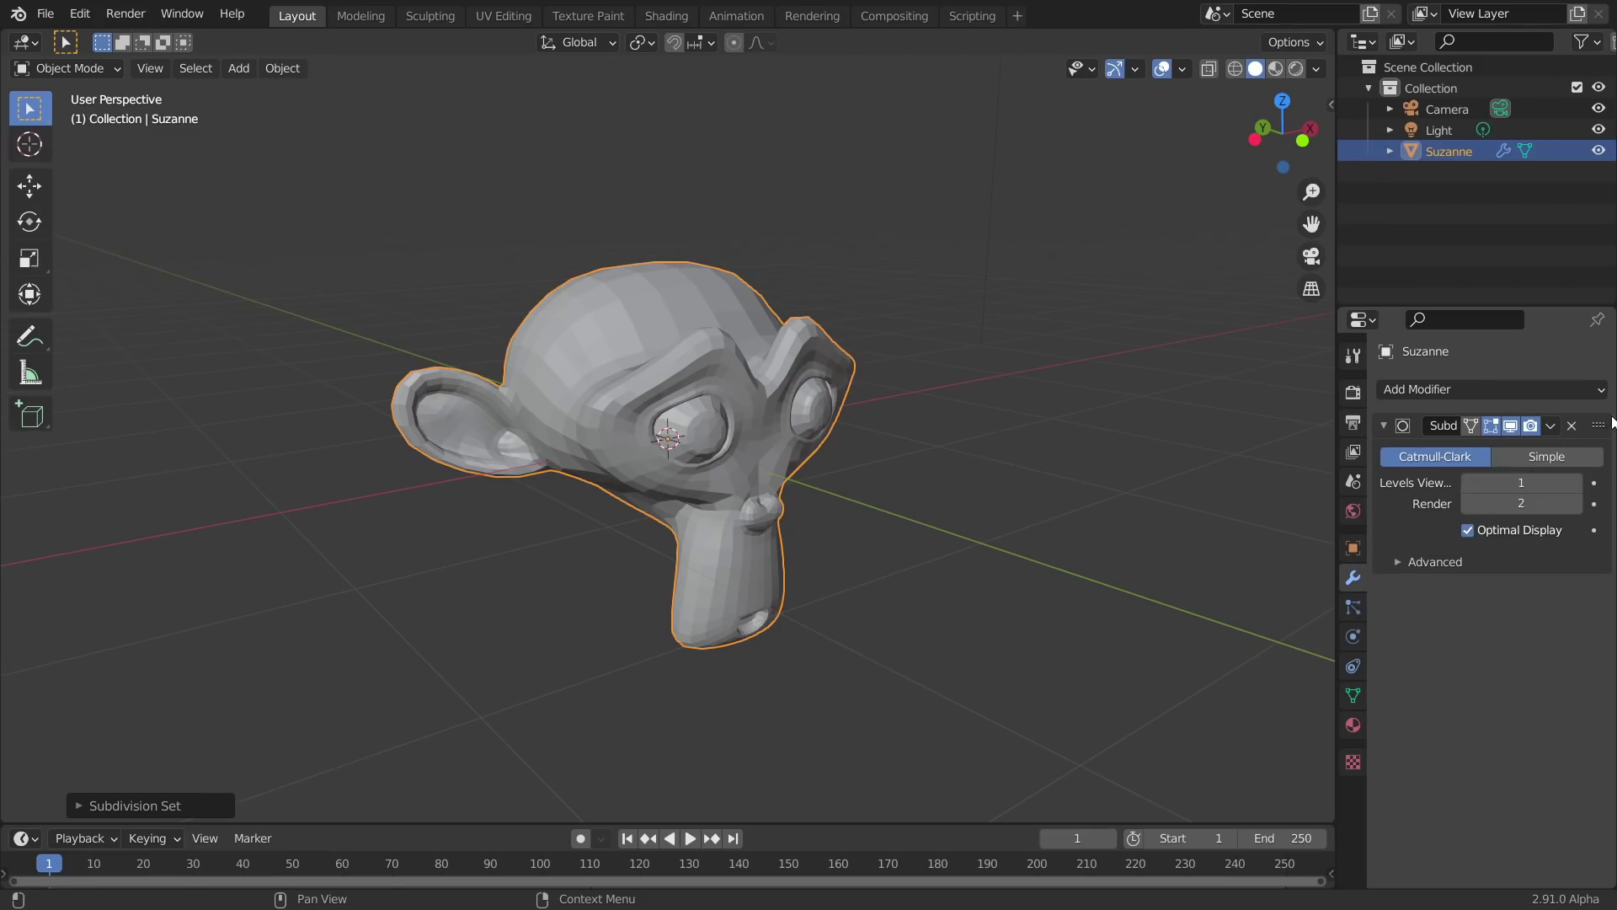
Step: Try a level 2 subdivision on the monkey, and replace it with a level 1 subdivision again
{"action": "left_click", "coordinate": [1572, 426]}
{"action": "key", "text": "ctrl+2"}
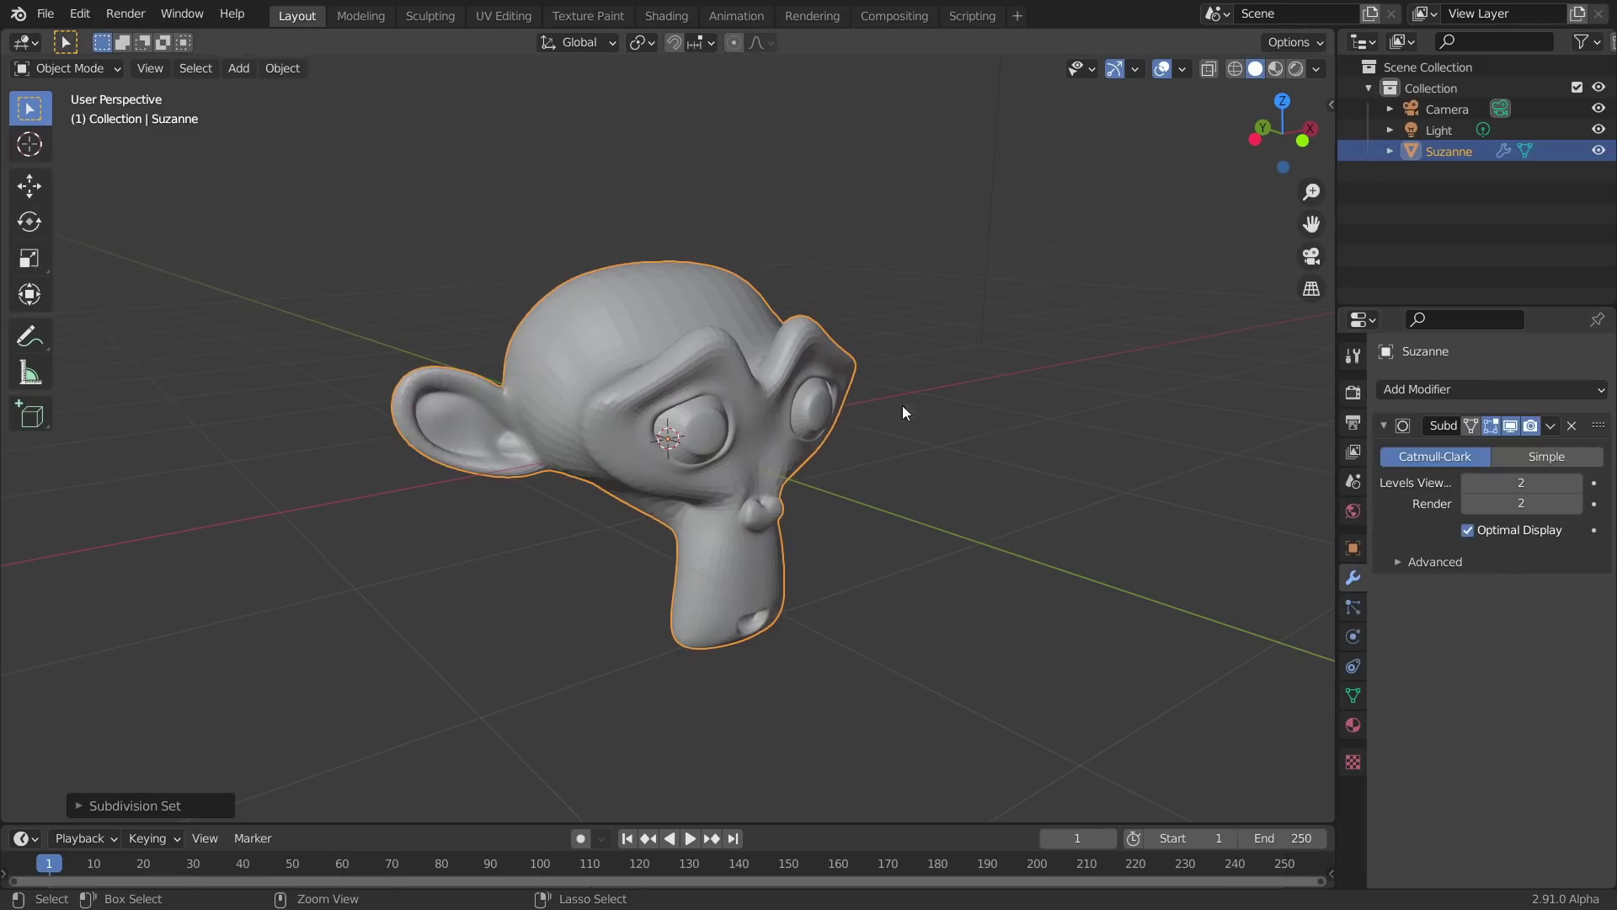
{"action": "left_click", "coordinate": [1571, 425]}
{"action": "key", "text": "ctrl+1"}
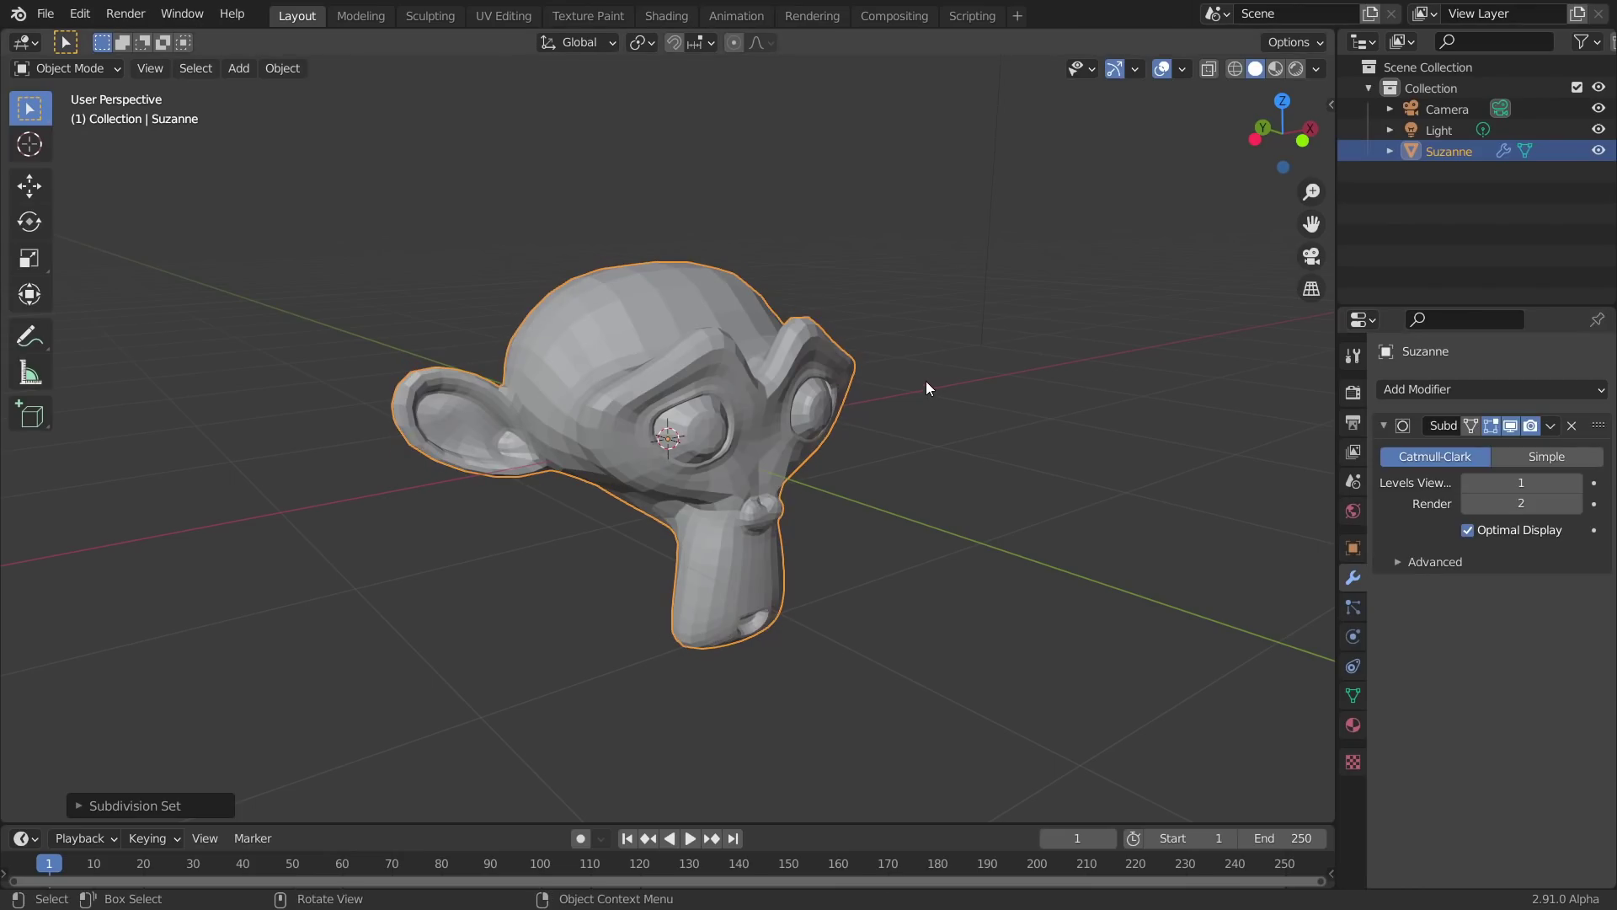
Step: Add an empty volume object to the scene
{"action": "key", "text": "shift+a"}
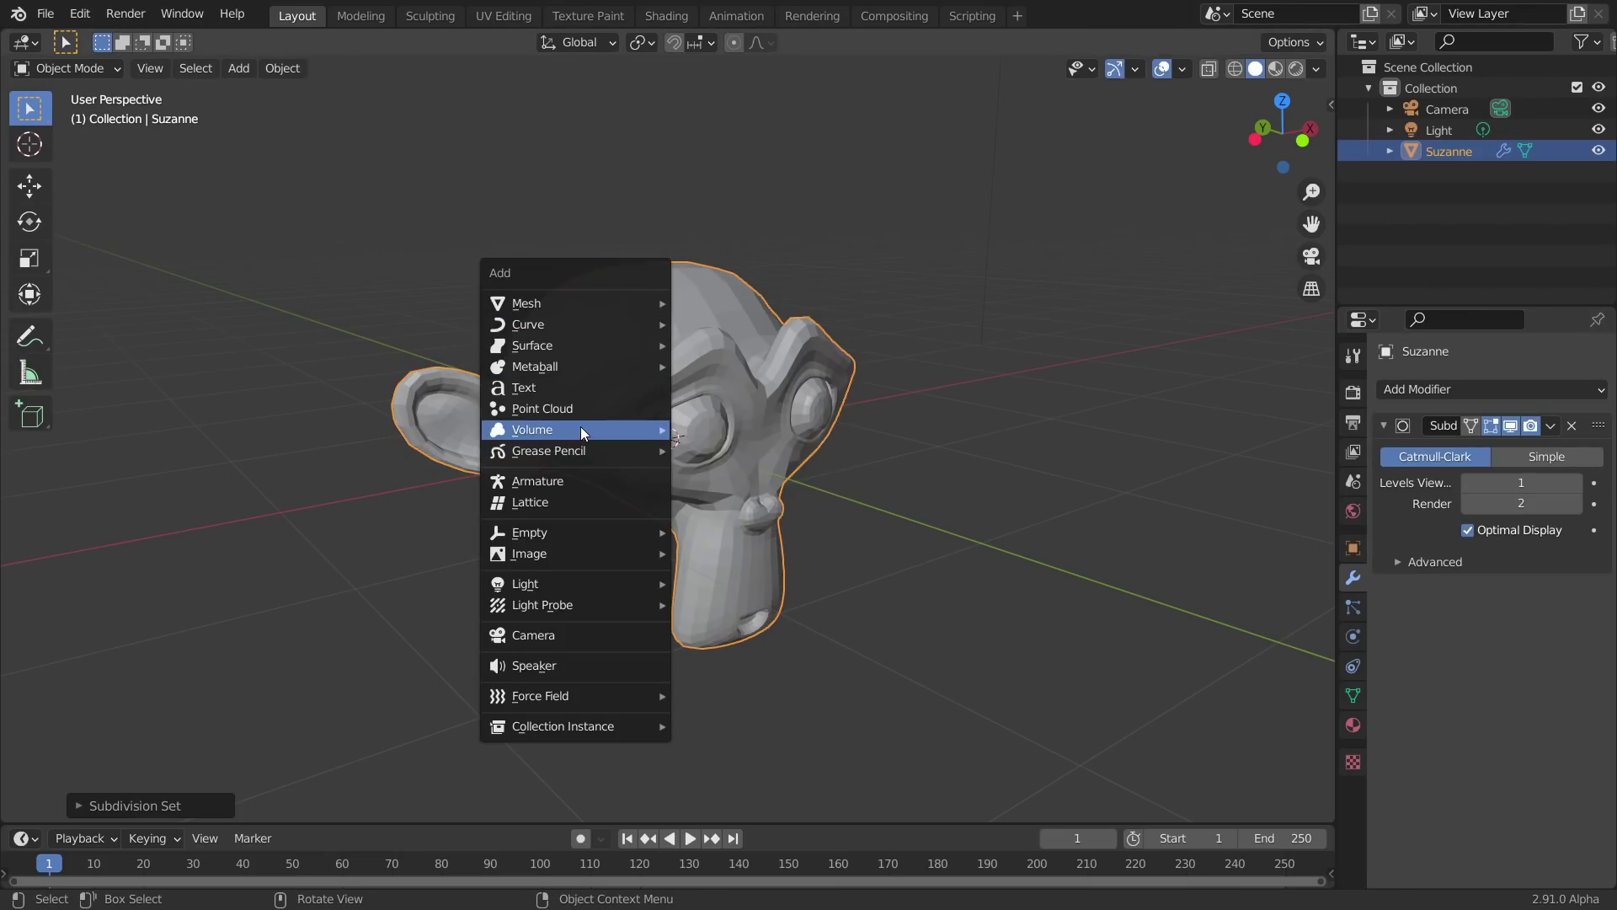
{"action": "mouse_move", "coordinate": [593, 428]}
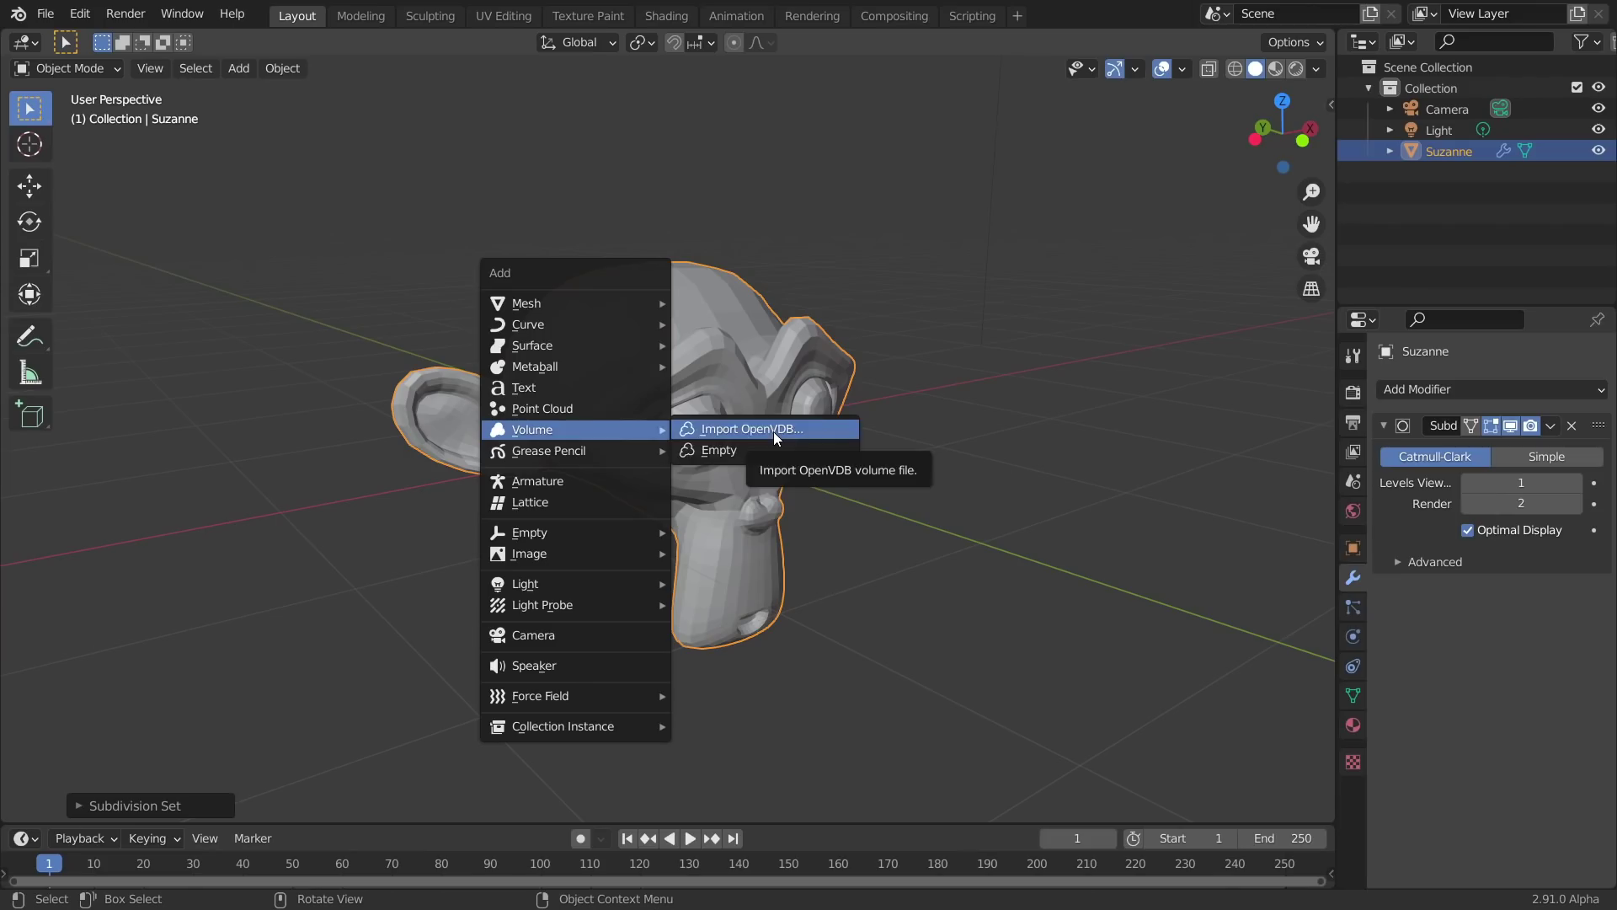
{"action": "left_click", "coordinate": [731, 452]}
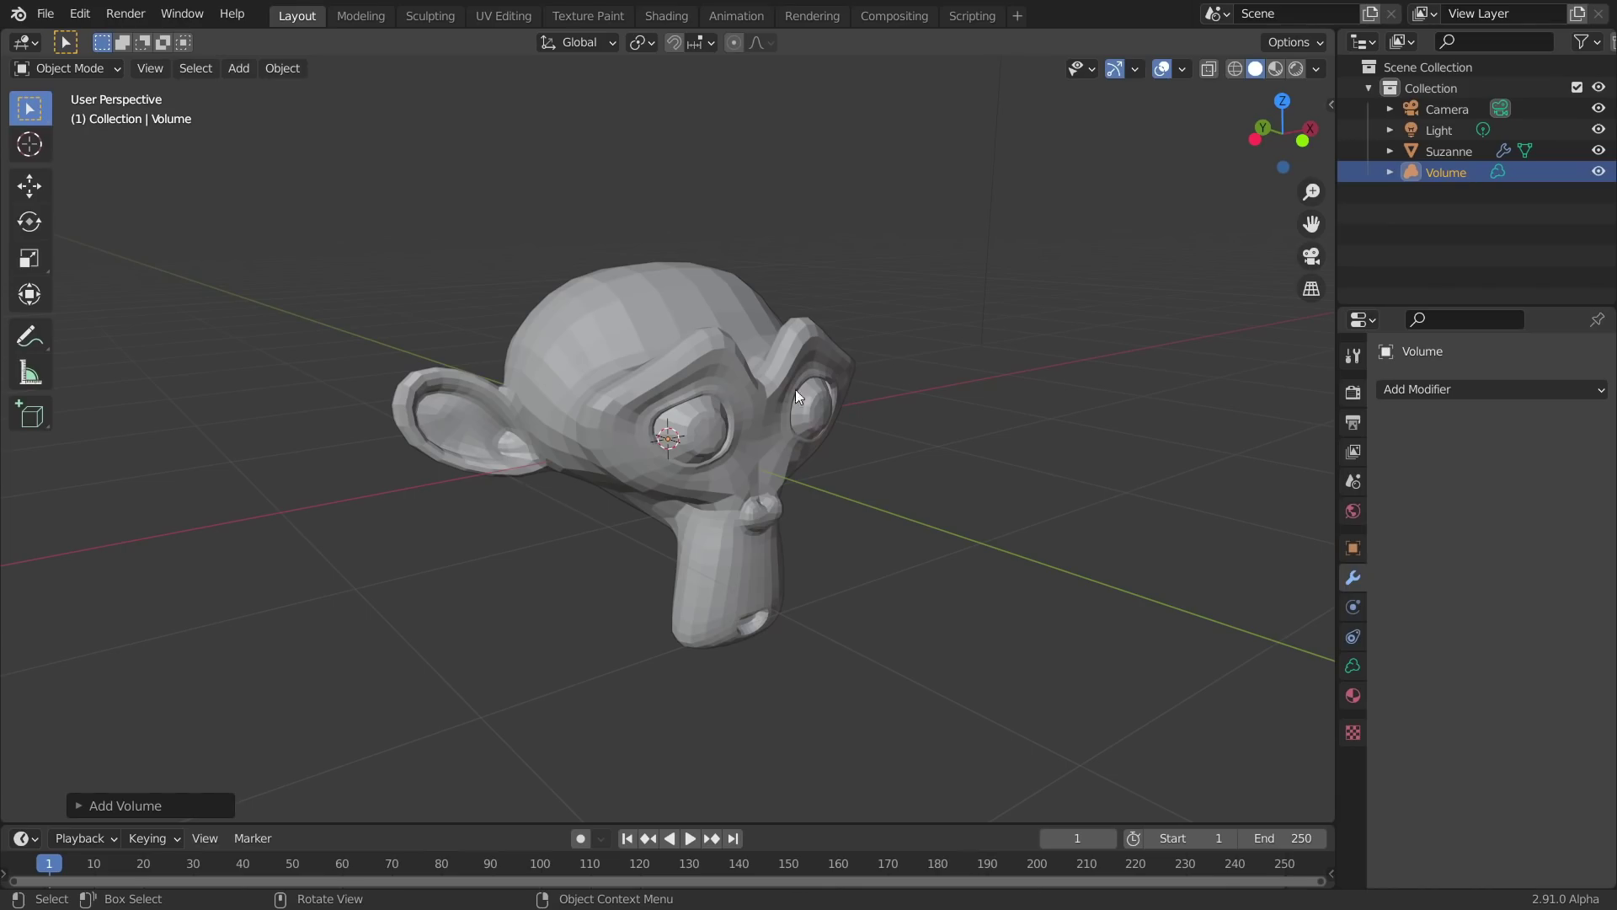
Step: Move the monkey away from the world origin and clear its location again
{"action": "left_click", "coordinate": [724, 372]}
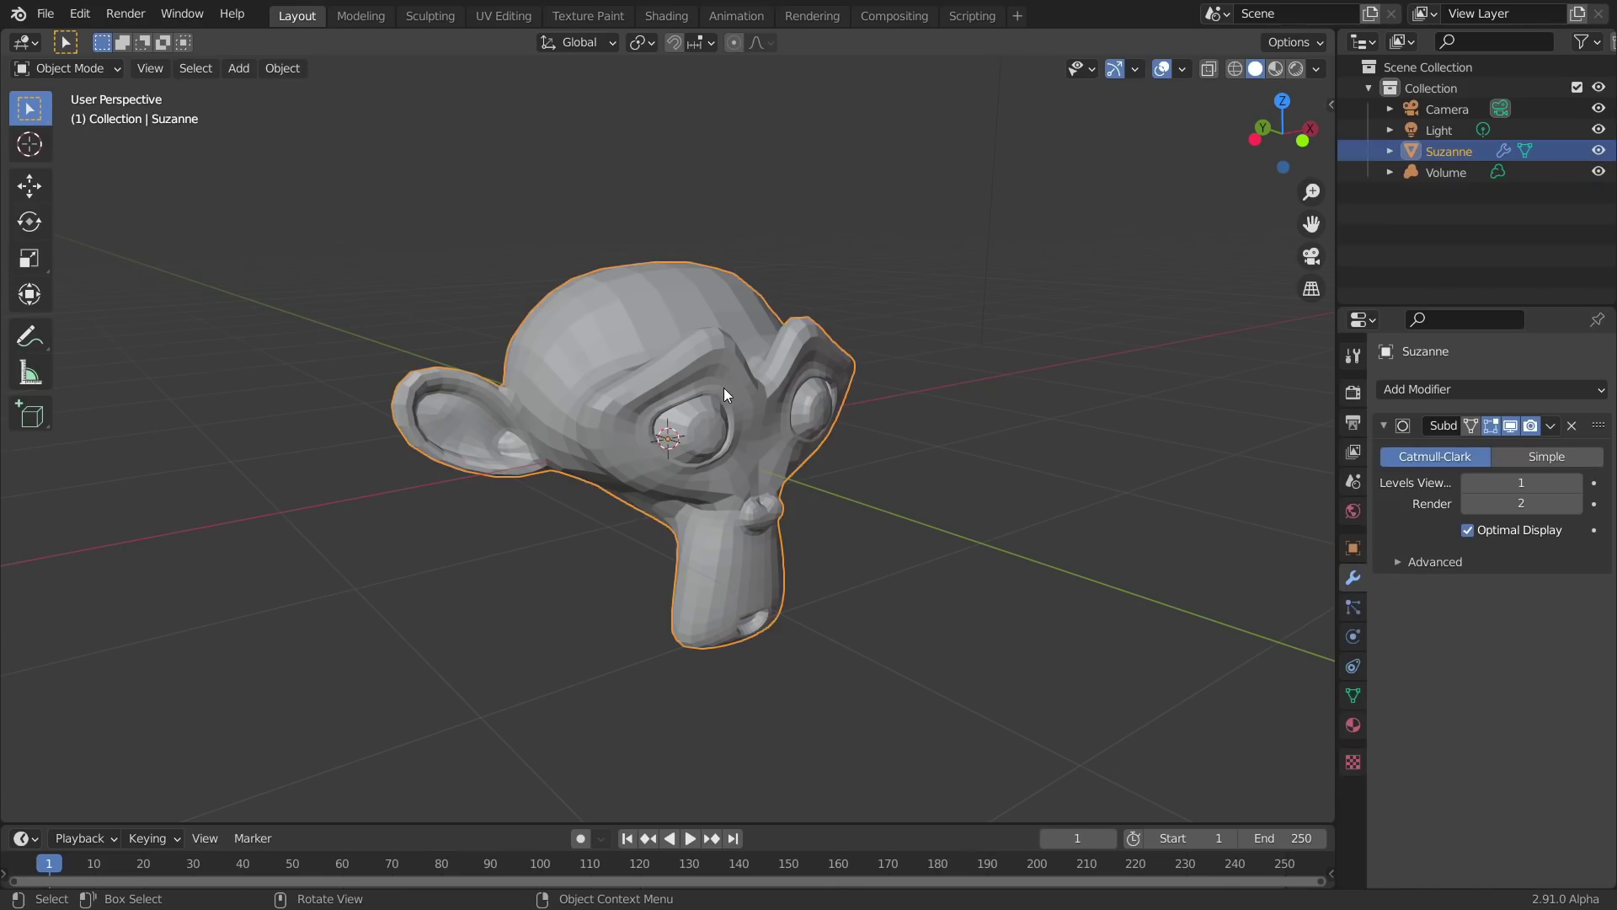
{"action": "key", "text": "g"}
{"action": "left_click", "coordinate": [637, 362]}
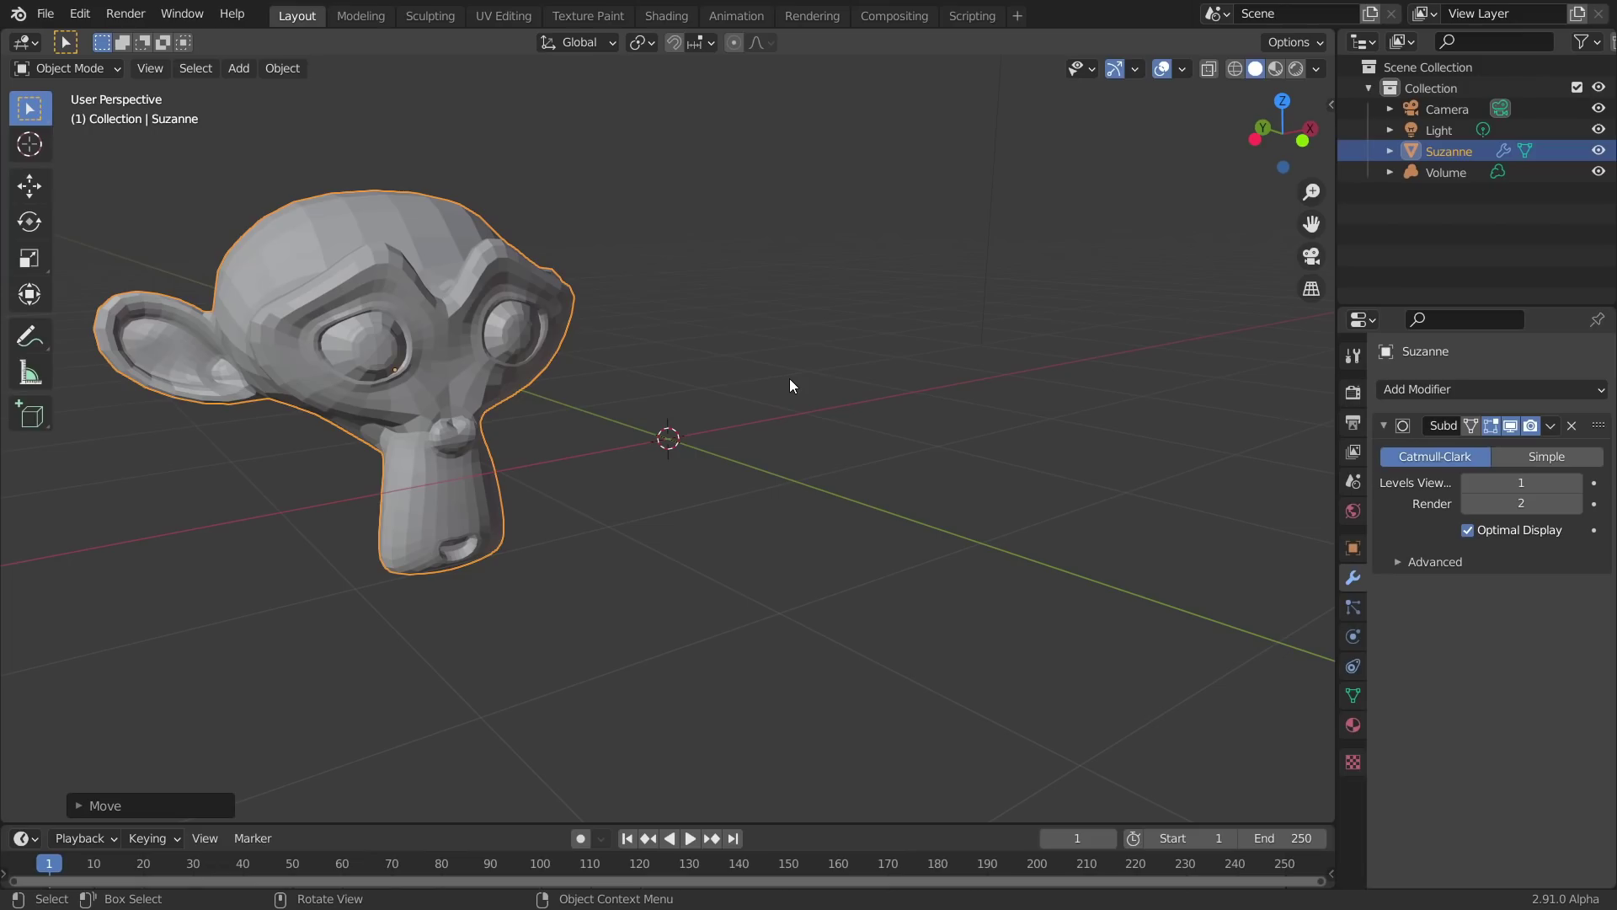
{"action": "key", "text": "alt+g"}
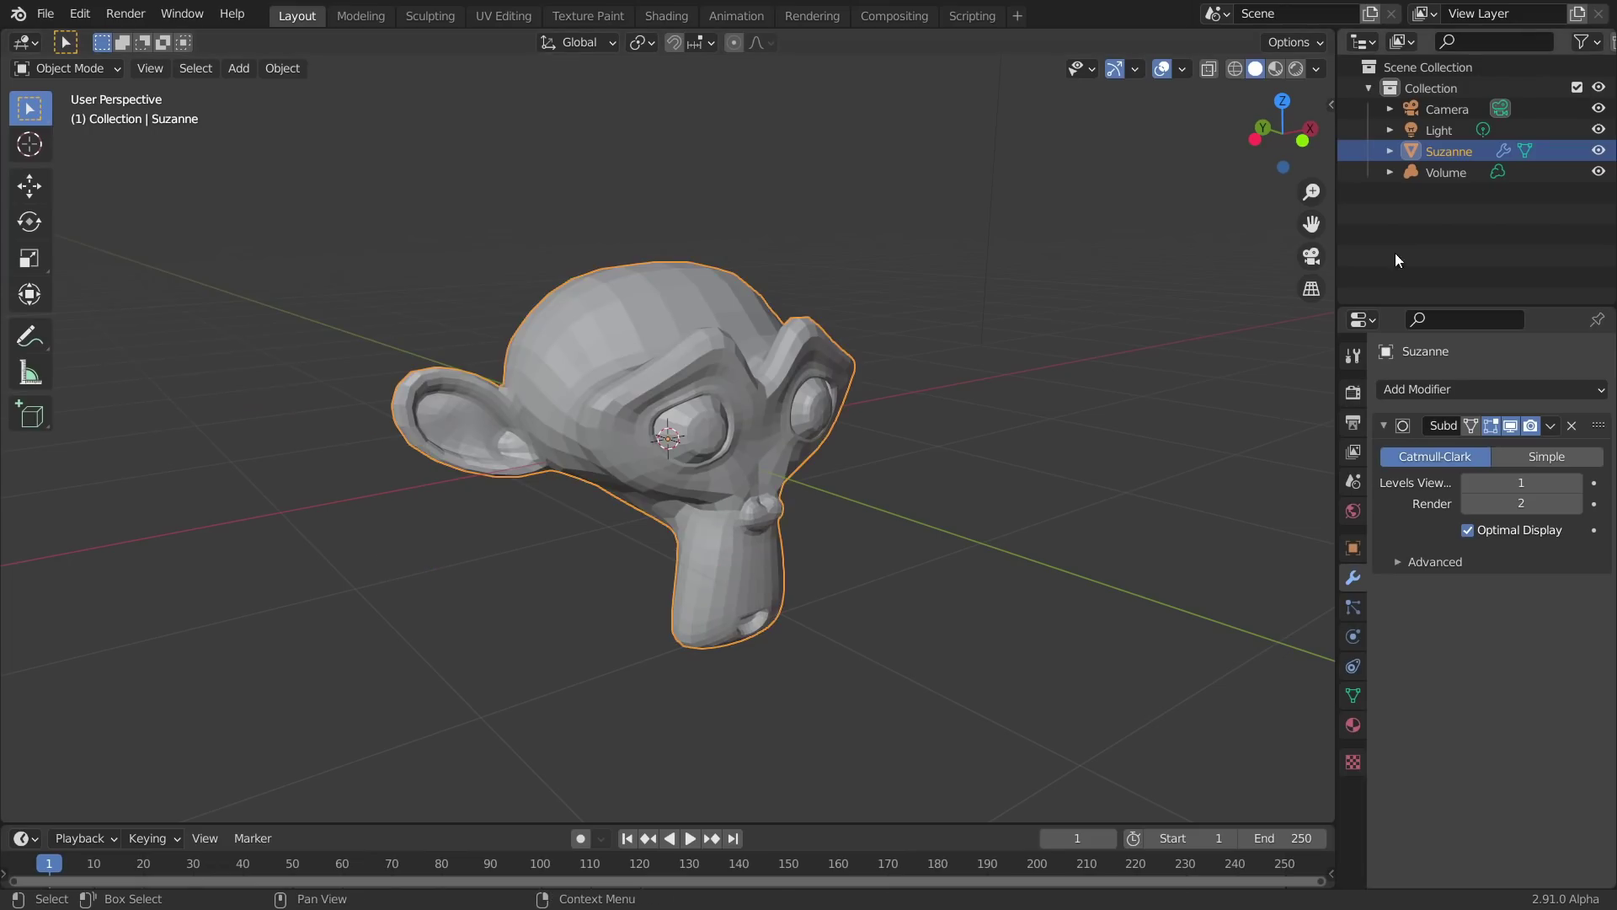
Step: Add a Mesh to Volume modifier to the volume object, with Suzanne as its source object
{"action": "left_click", "coordinate": [1447, 172]}
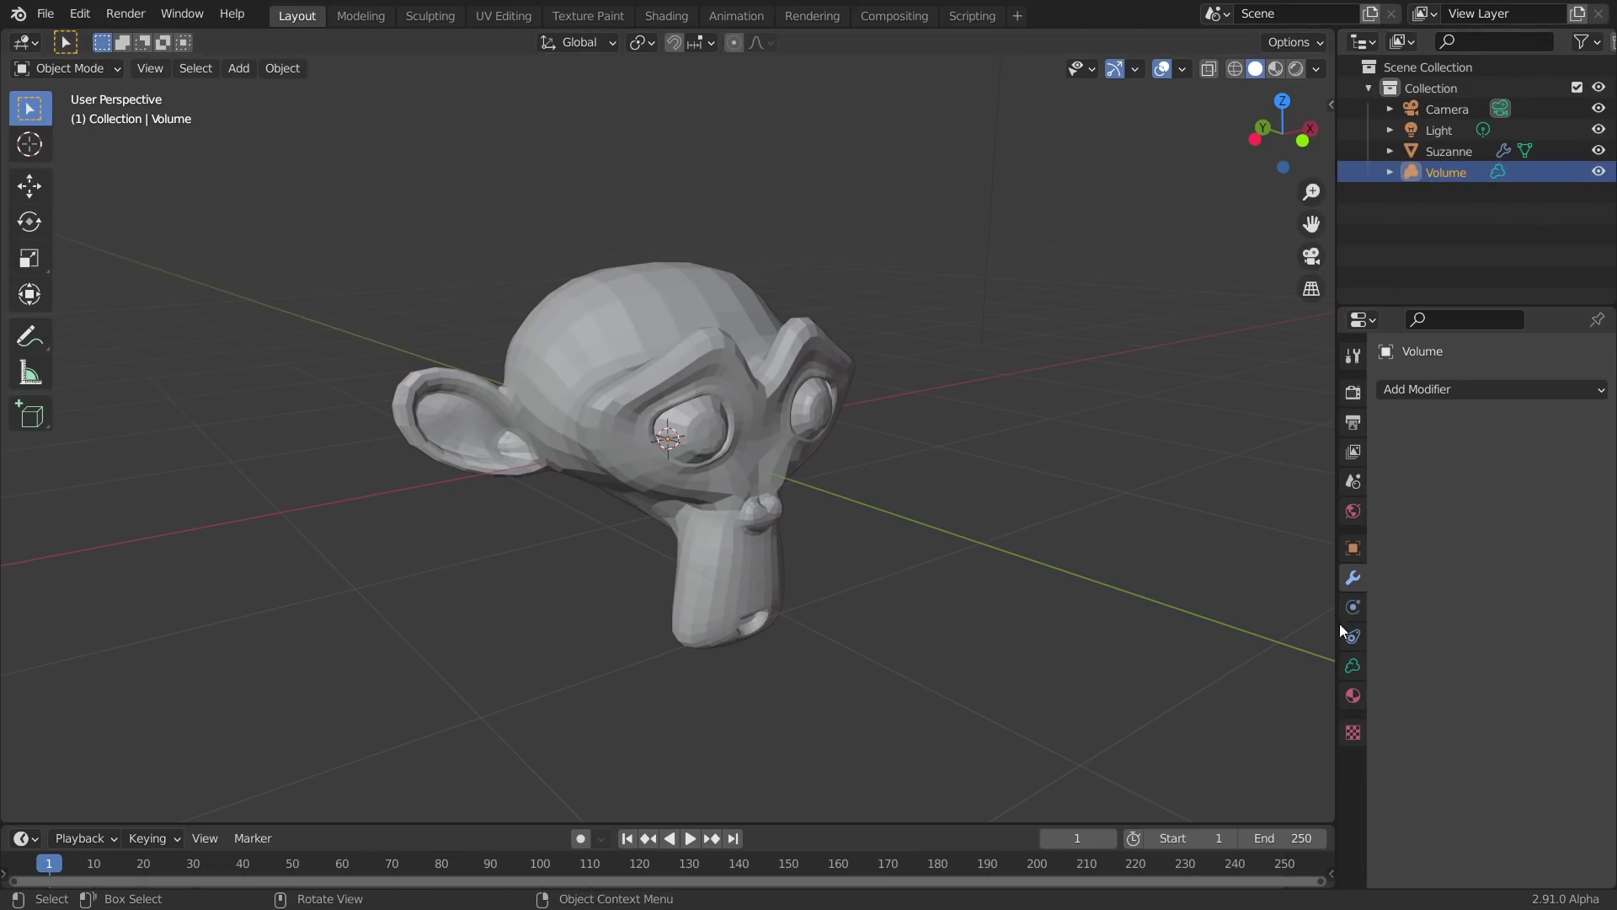
{"action": "left_click", "coordinate": [1352, 666]}
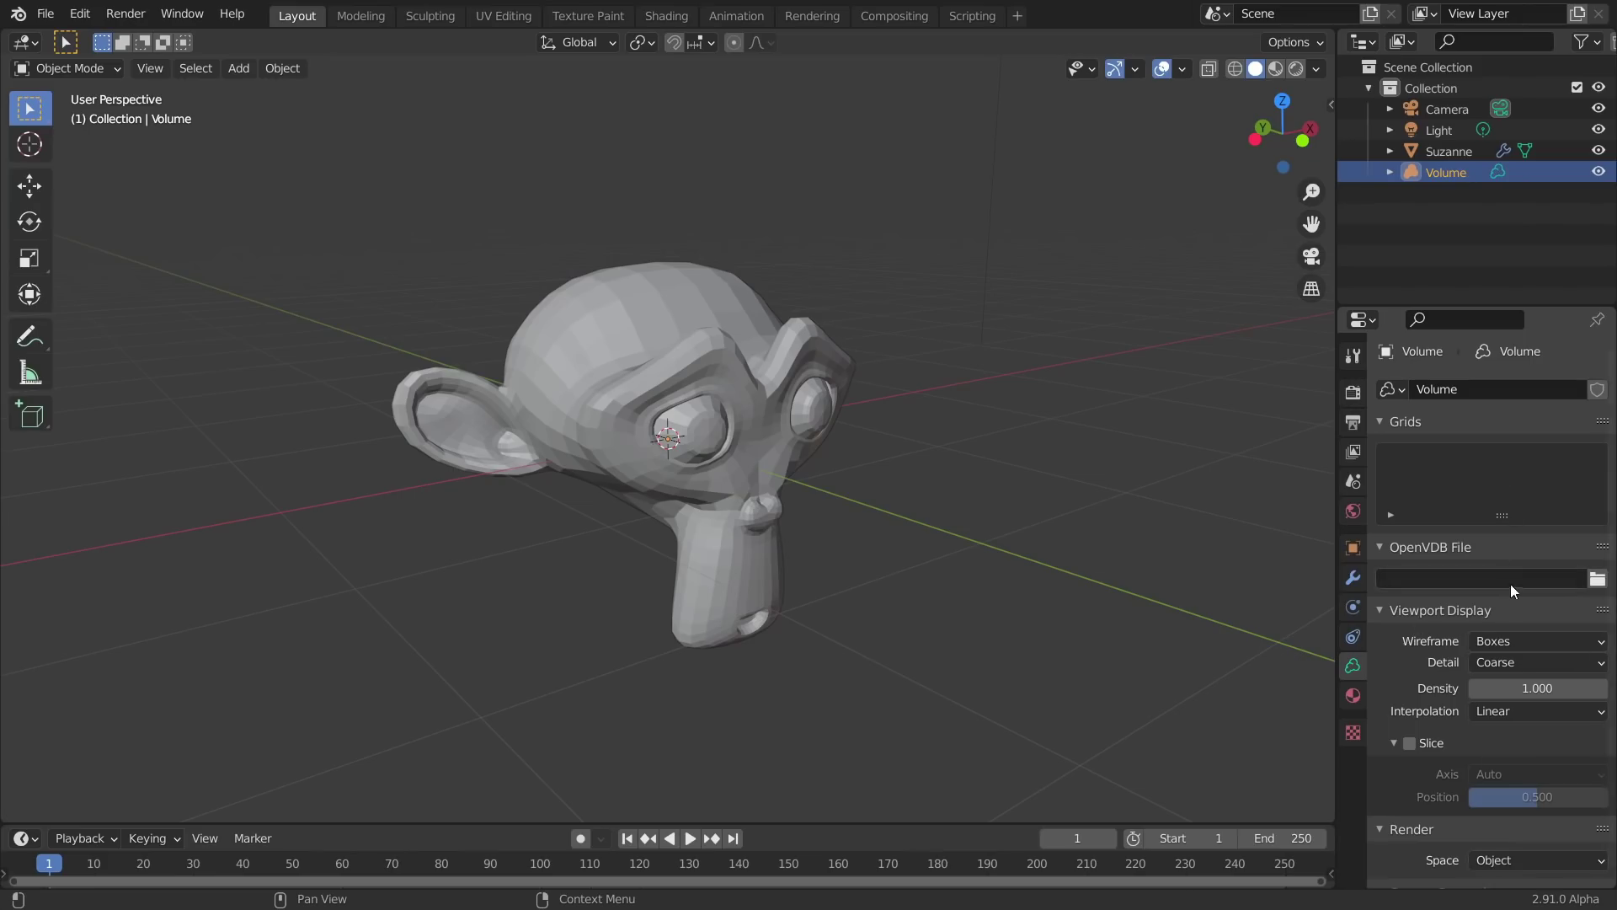
{"action": "left_click", "coordinate": [1352, 577]}
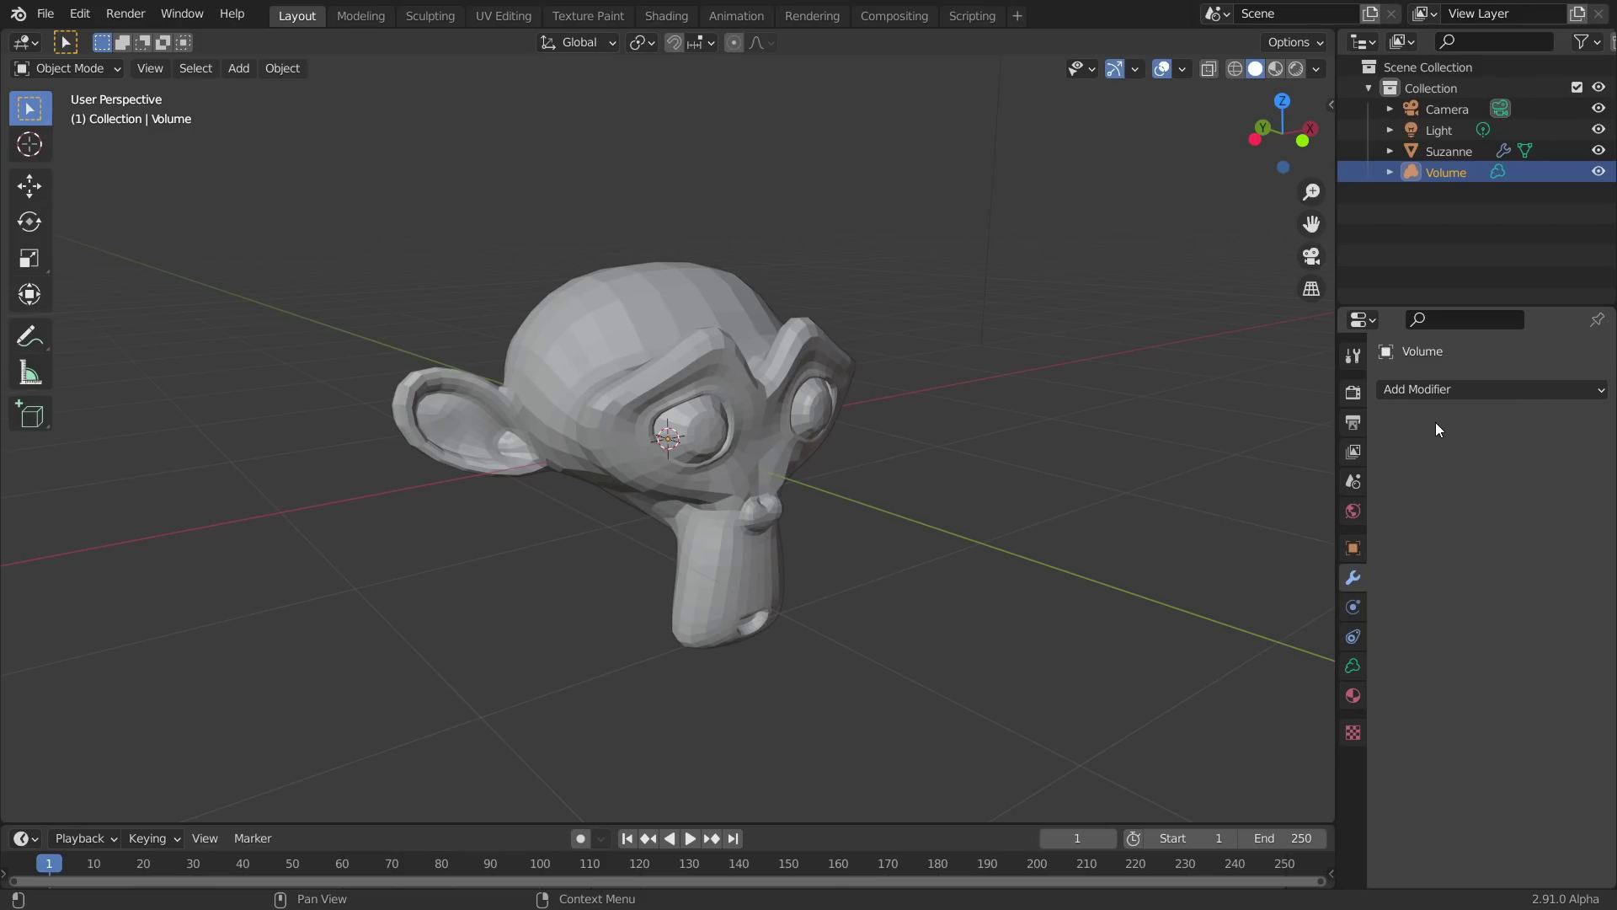
{"action": "left_click", "coordinate": [1464, 392]}
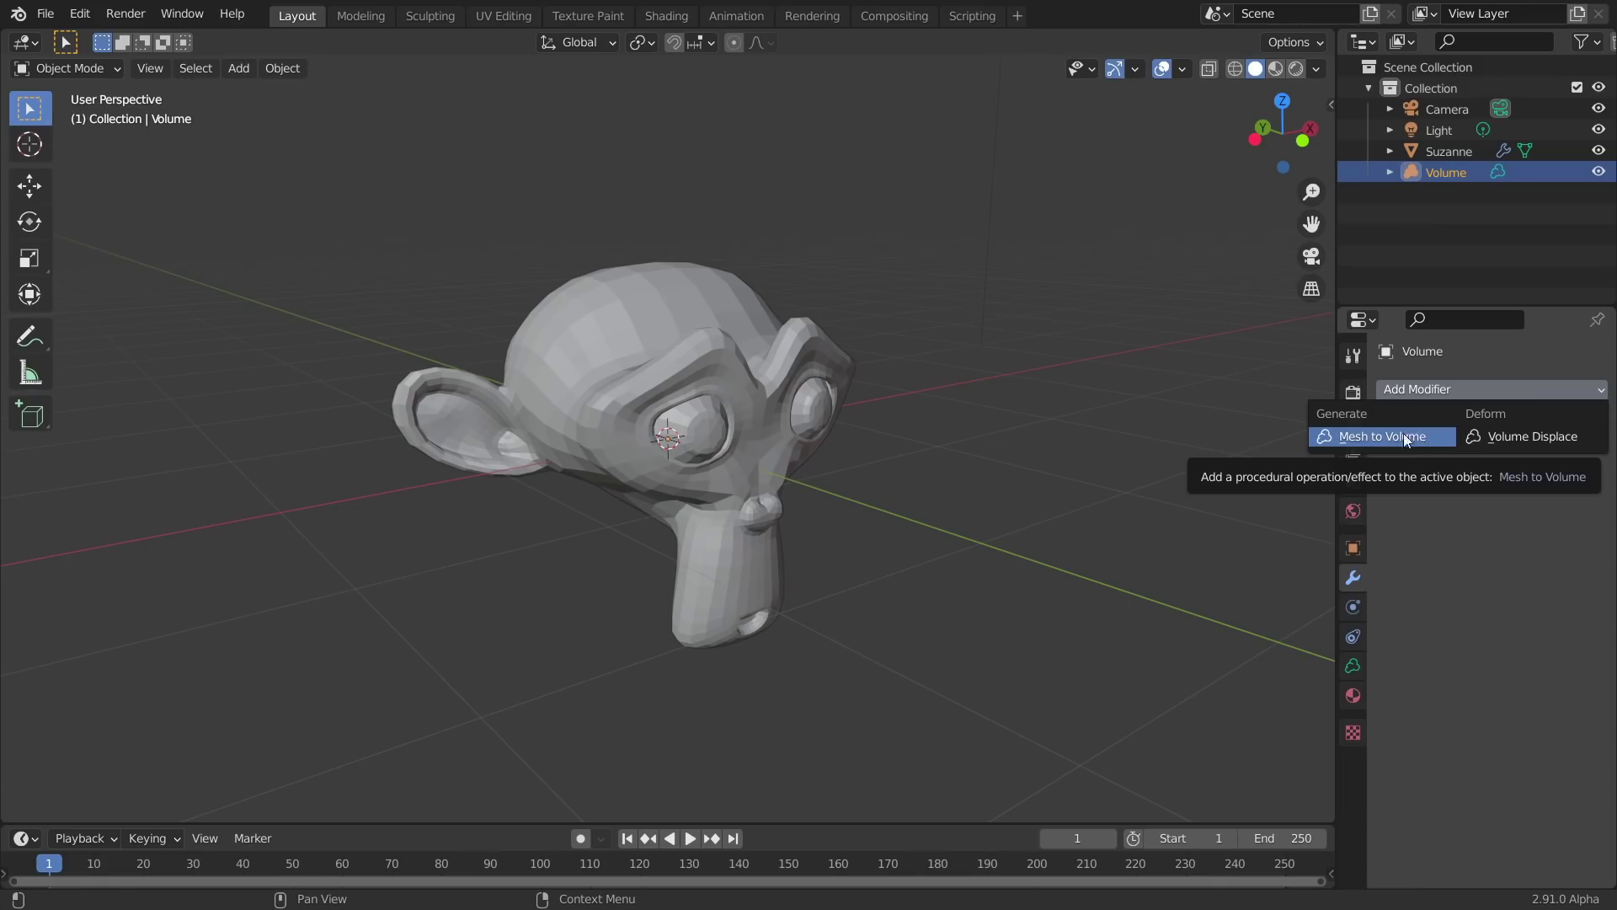
{"action": "left_click", "coordinate": [1376, 443]}
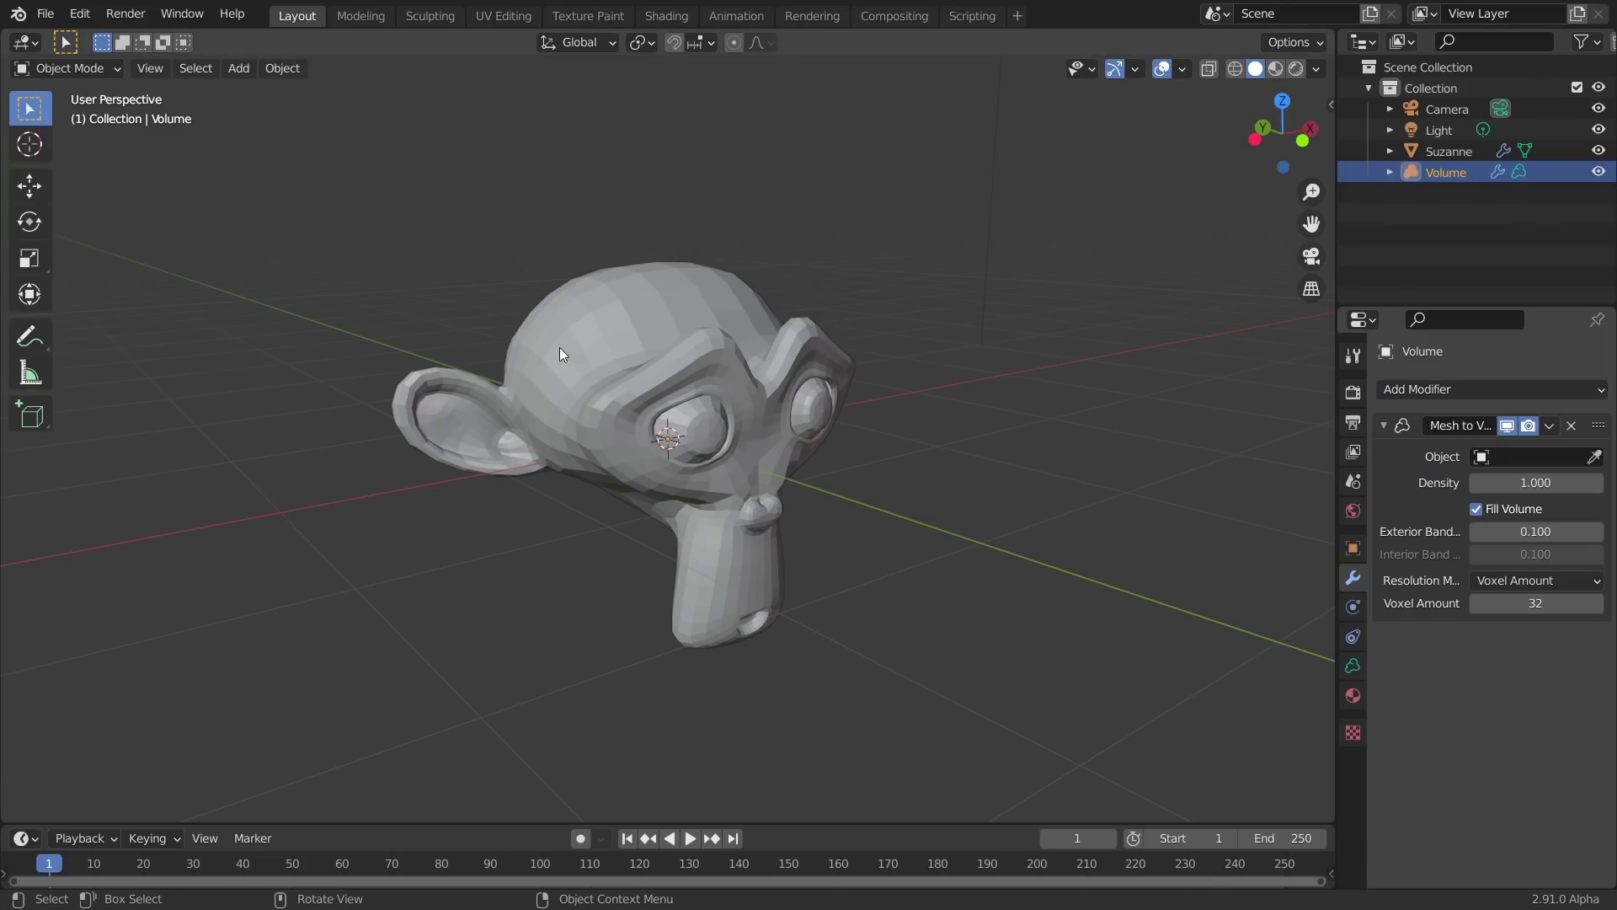
{"action": "left_click", "coordinate": [1594, 456]}
{"action": "left_click", "coordinate": [737, 356]}
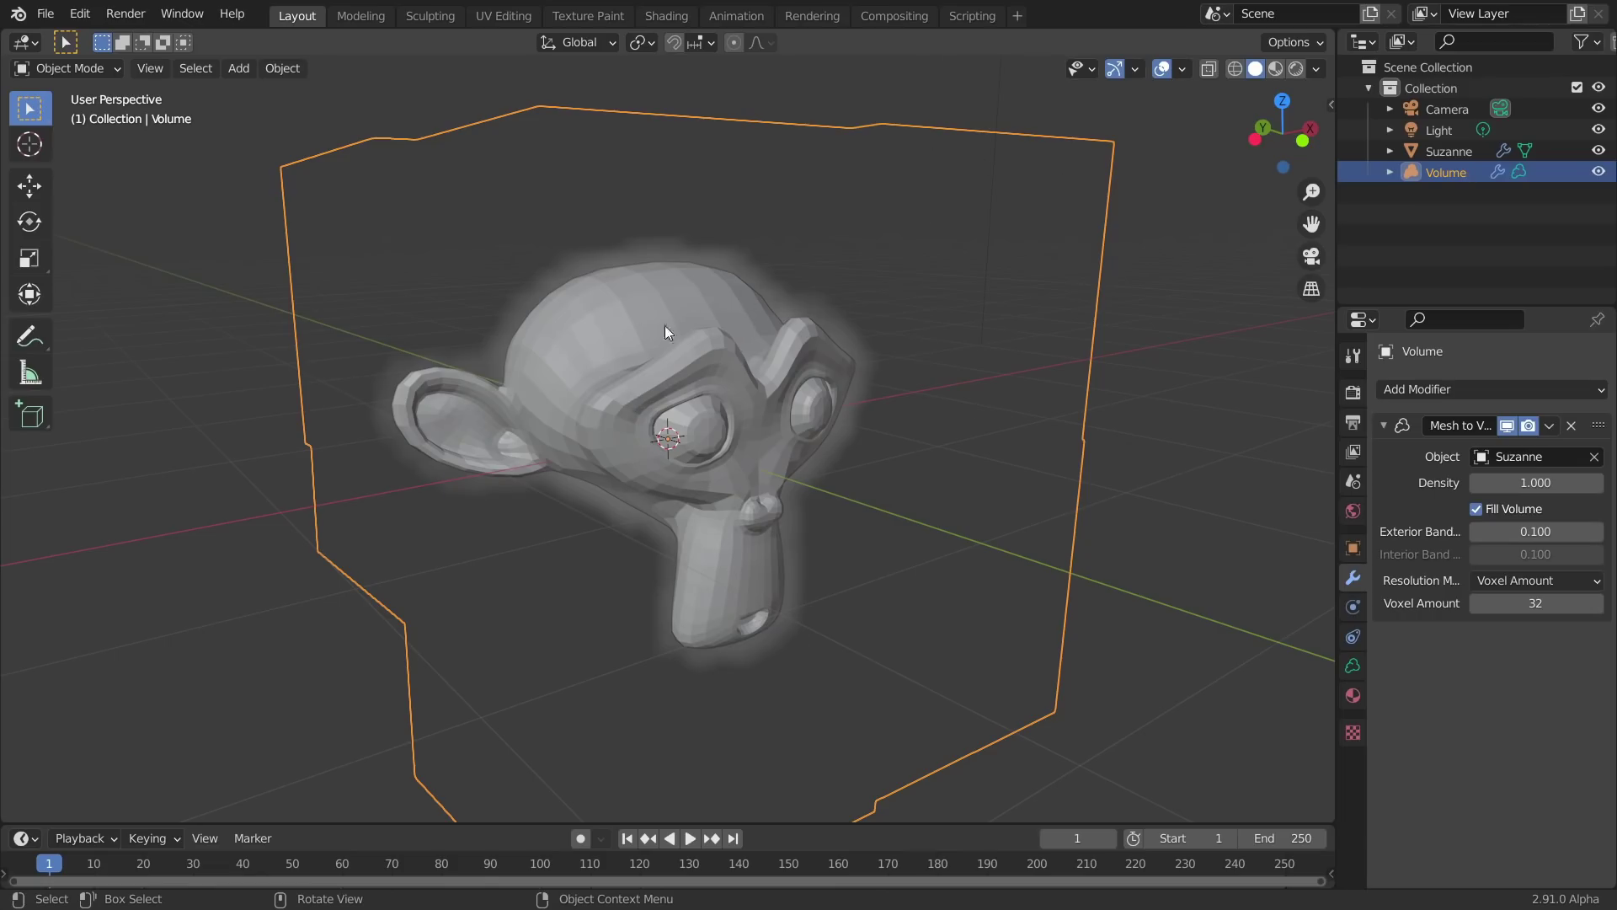
Step: Move the whole monkey to test the linked volume, and undo the move
{"action": "middle_click_drag", "start_coordinate": [689, 297], "coordinate": [701, 361]}
{"action": "left_click", "coordinate": [701, 361]}
{"action": "key", "text": "g"}
{"action": "left_click", "coordinate": [710, 329]}
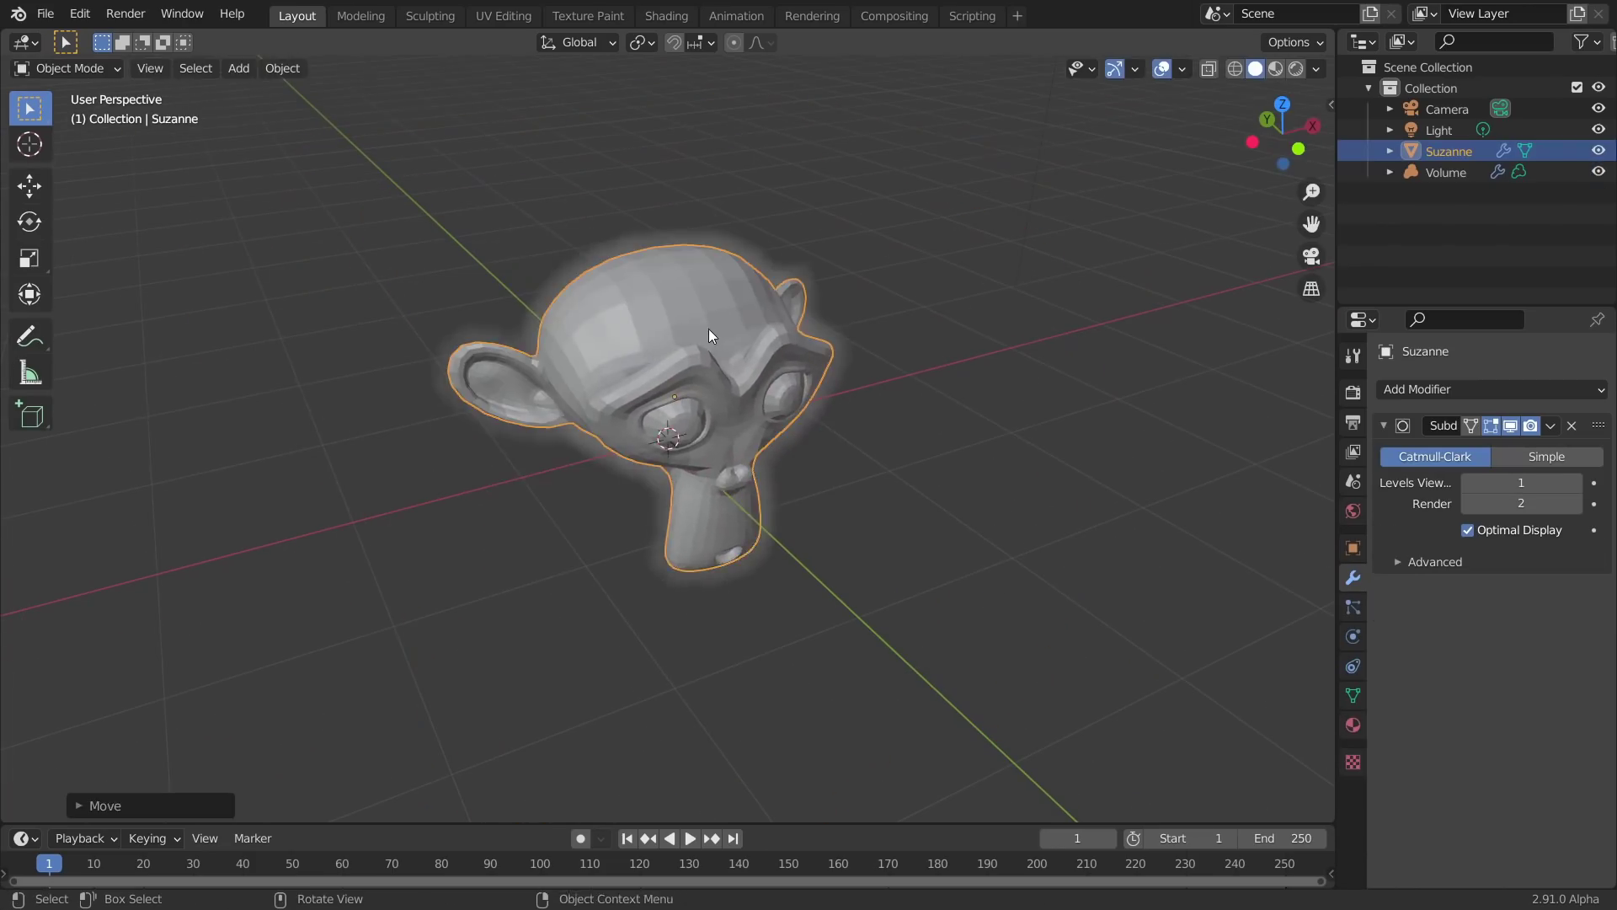
{"action": "key", "text": "ctrl+z"}
Step: Move a face on top of the monkey's head in Edit Mode, undo it and return to Object Mode
{"action": "key", "text": "Tab"}
{"action": "left_click", "coordinate": [665, 307]}
{"action": "key", "text": "g"}
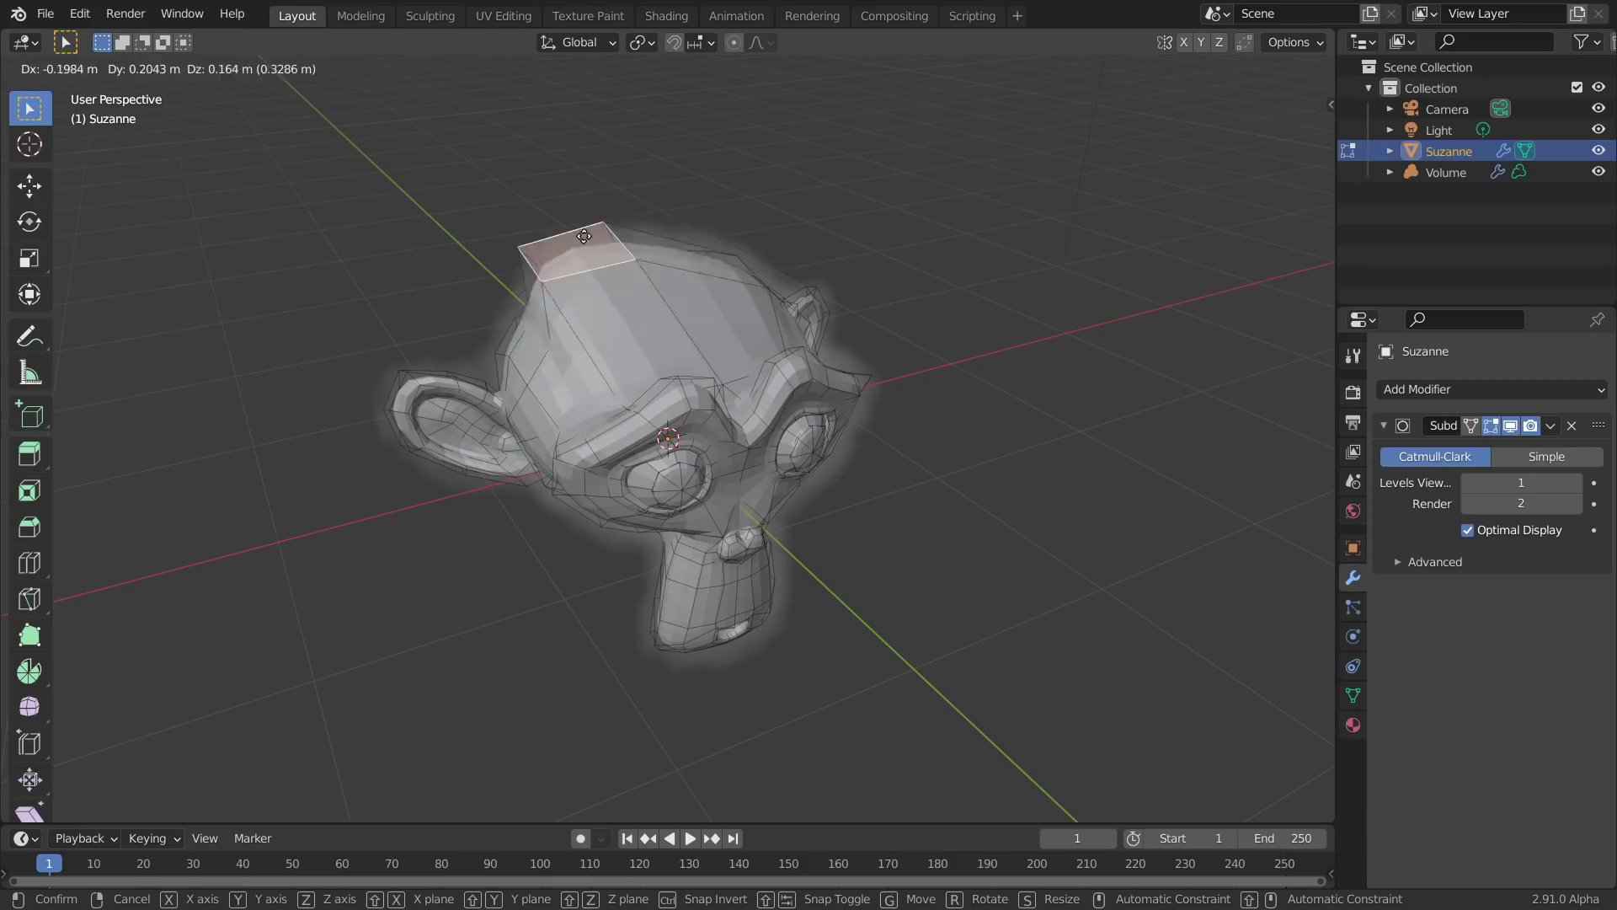
{"action": "left_click", "coordinate": [684, 162]}
{"action": "key", "text": "ctrl+z"}
{"action": "key", "text": "Tab"}
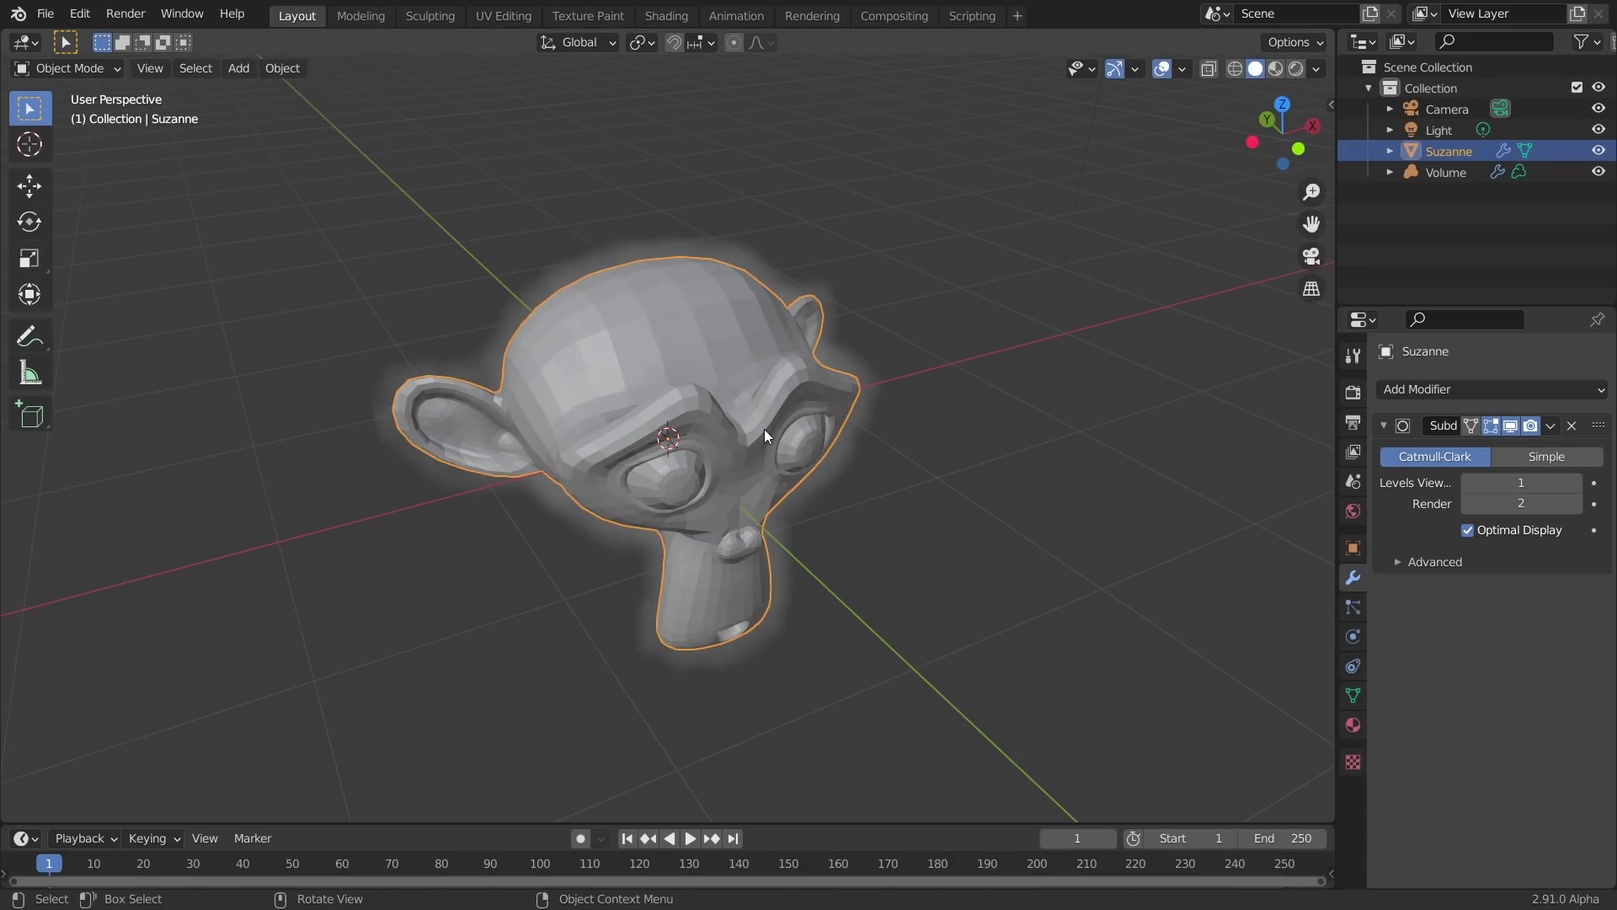
Step: Select the volume object, test a Mesh to Volume density of 10, and set the density back to 1
{"action": "left_click", "coordinate": [1447, 171]}
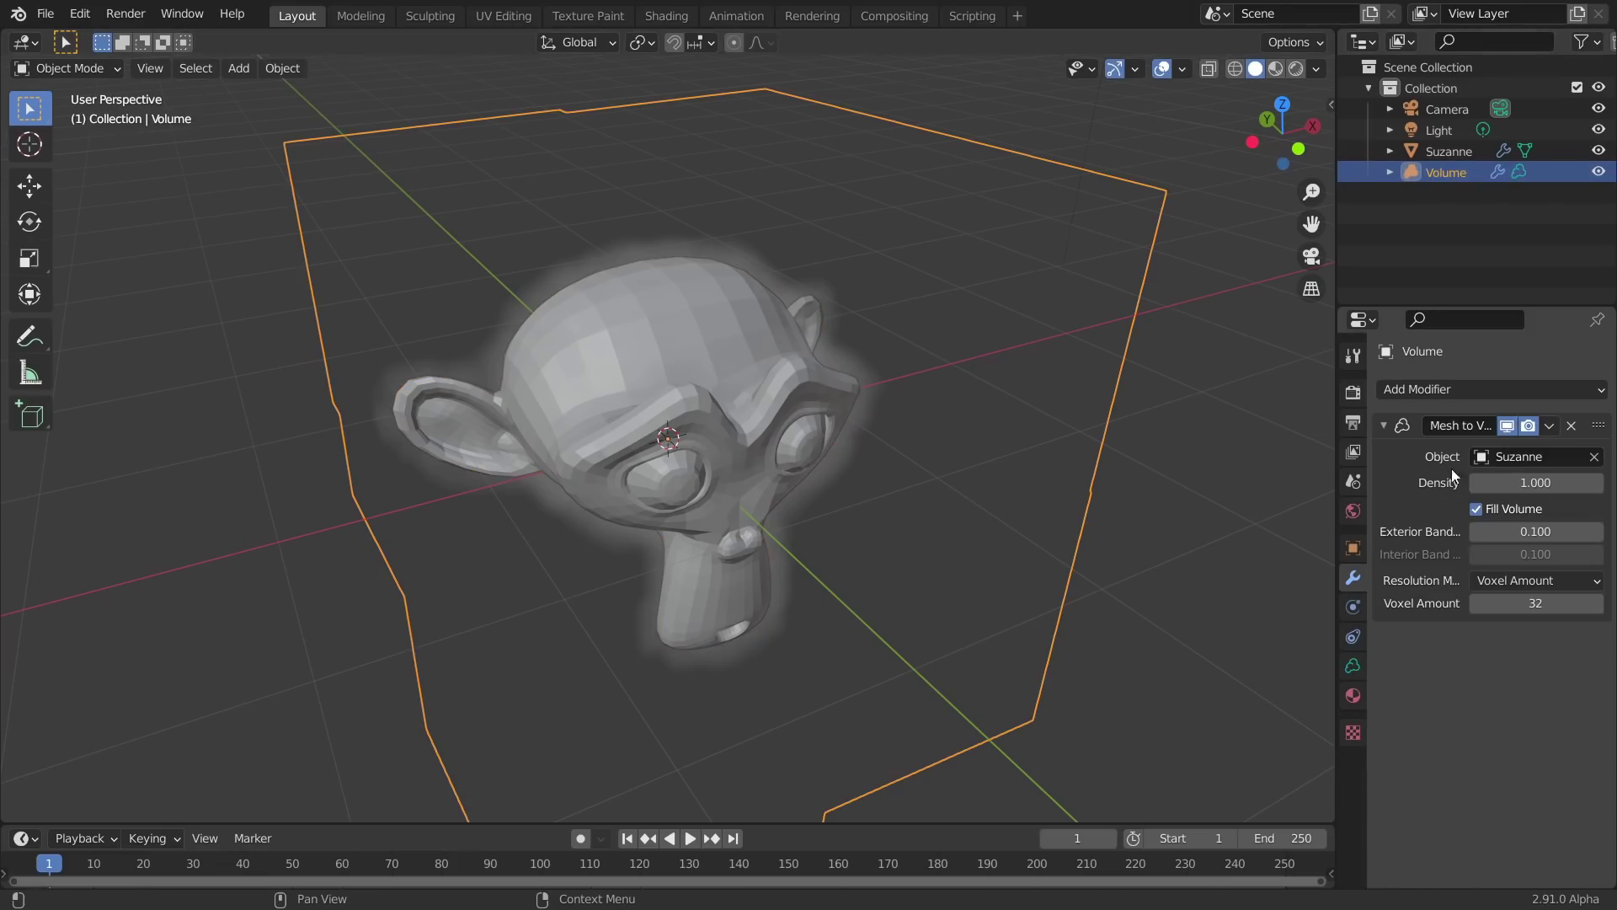
{"action": "middle_click_drag", "start_coordinate": [788, 461], "coordinate": [997, 366]}
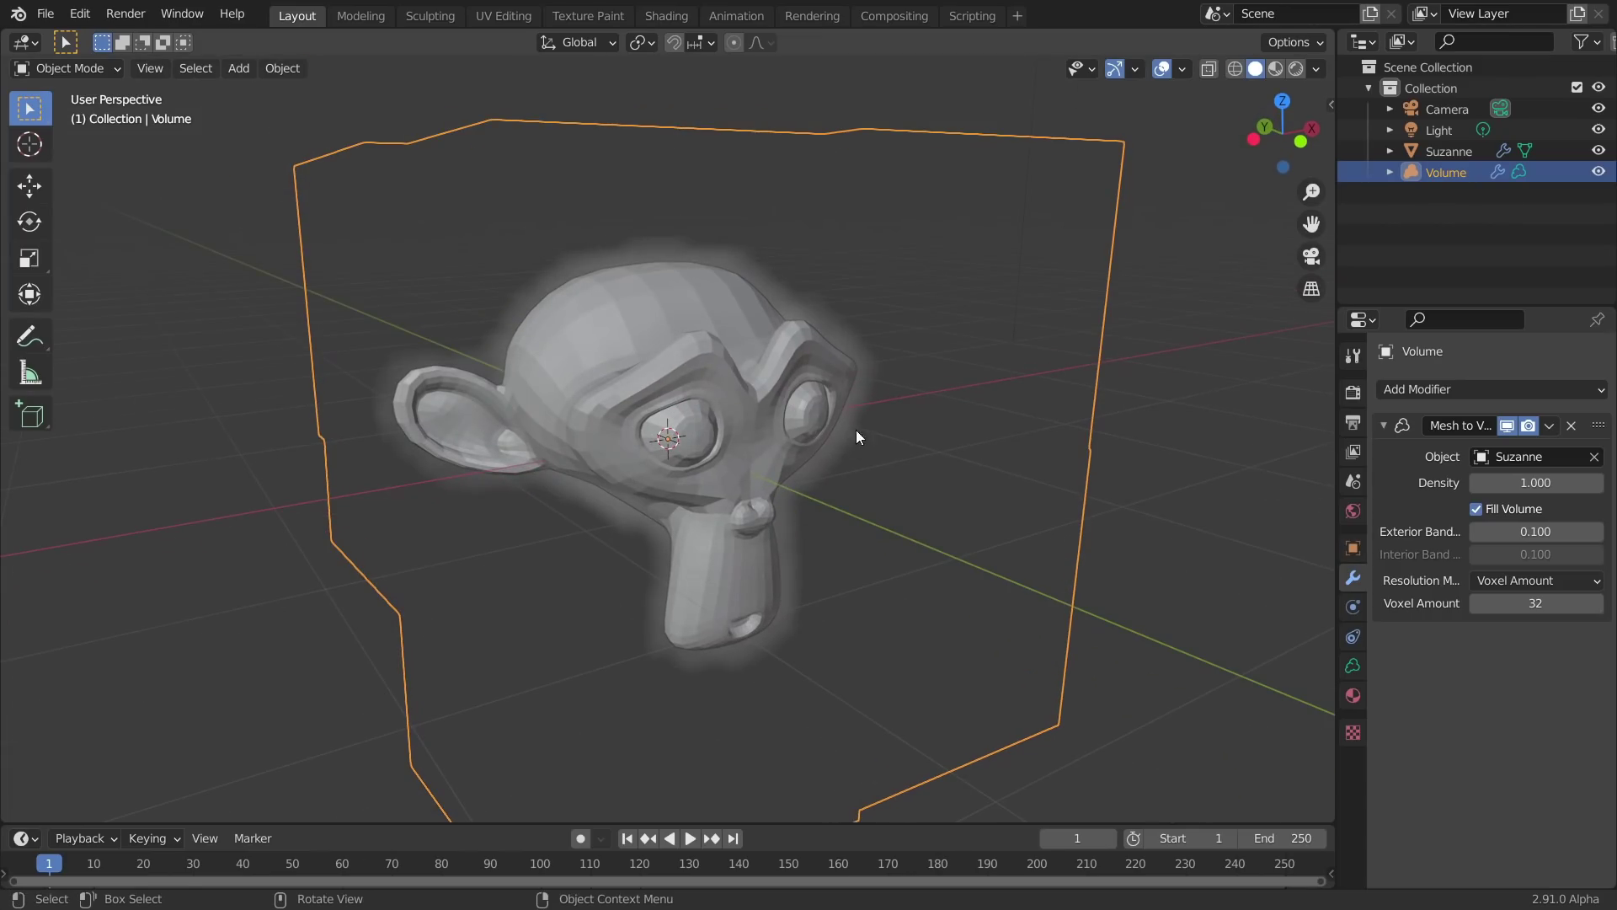
{"action": "middle_click_drag", "start_coordinate": [856, 437], "coordinate": [745, 335]}
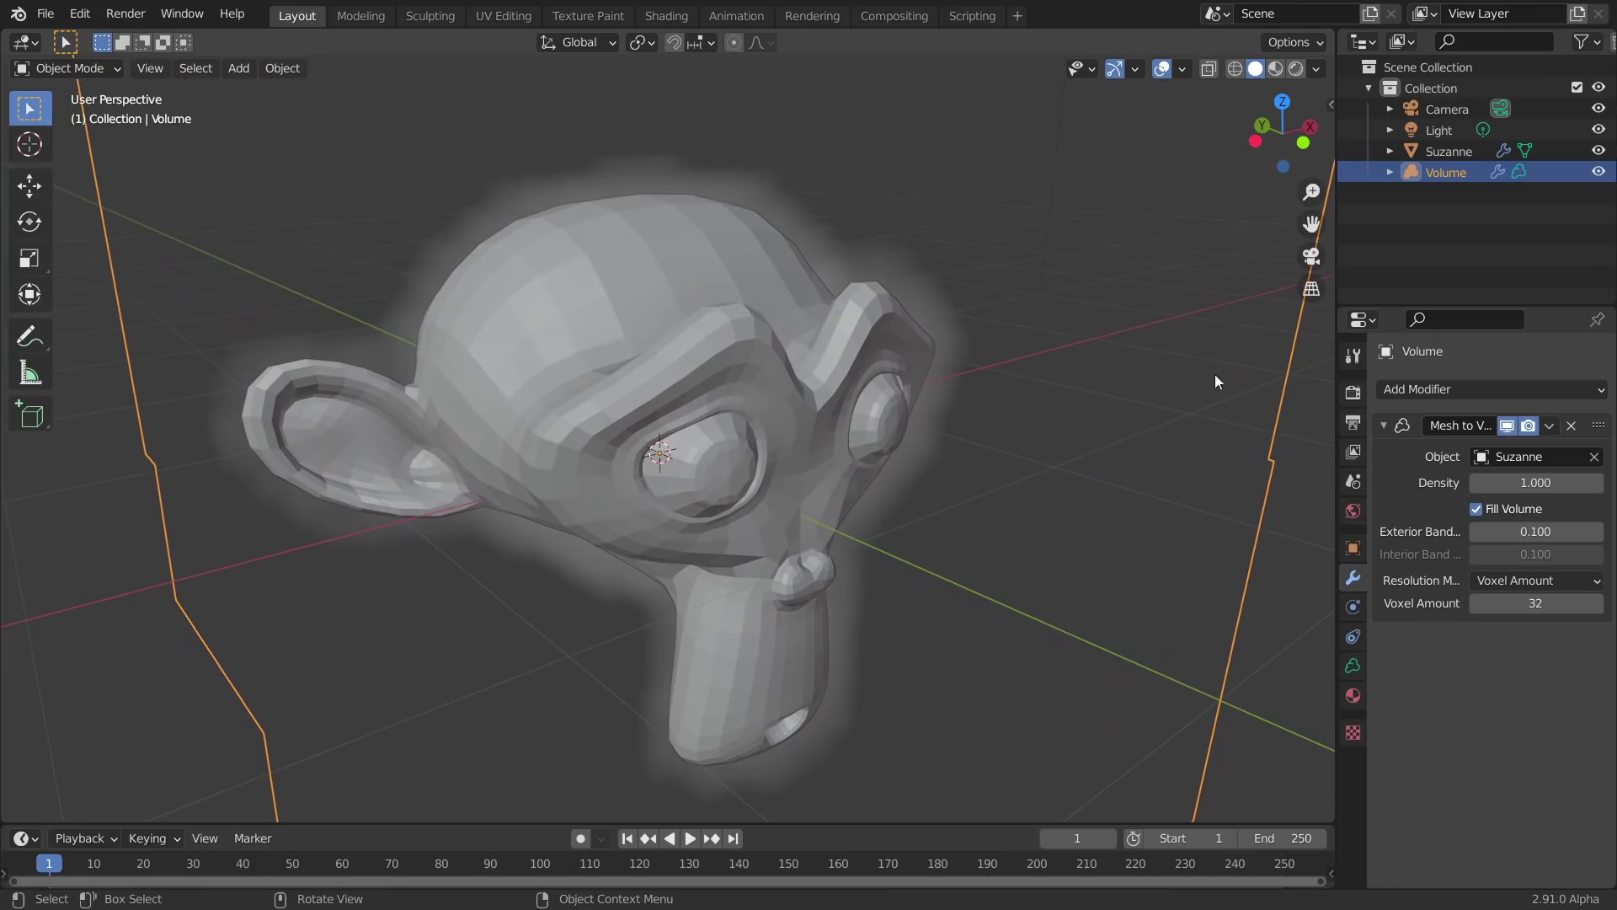
{"action": "left_click", "coordinate": [1549, 483]}
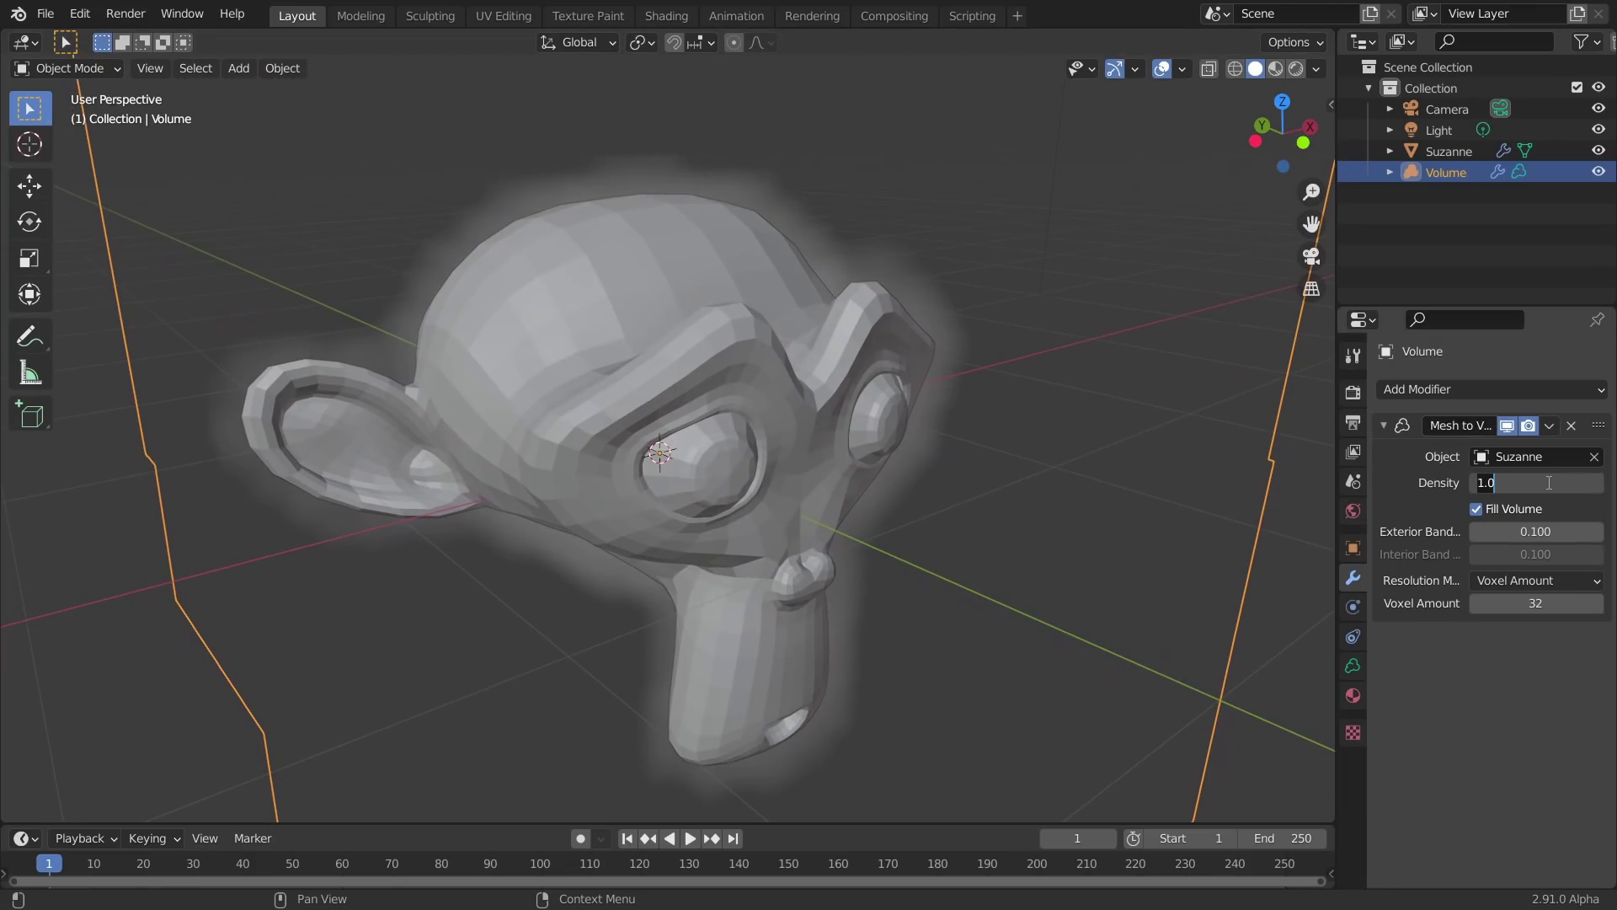
{"action": "type", "text": "10"}
{"action": "key", "text": "Return"}
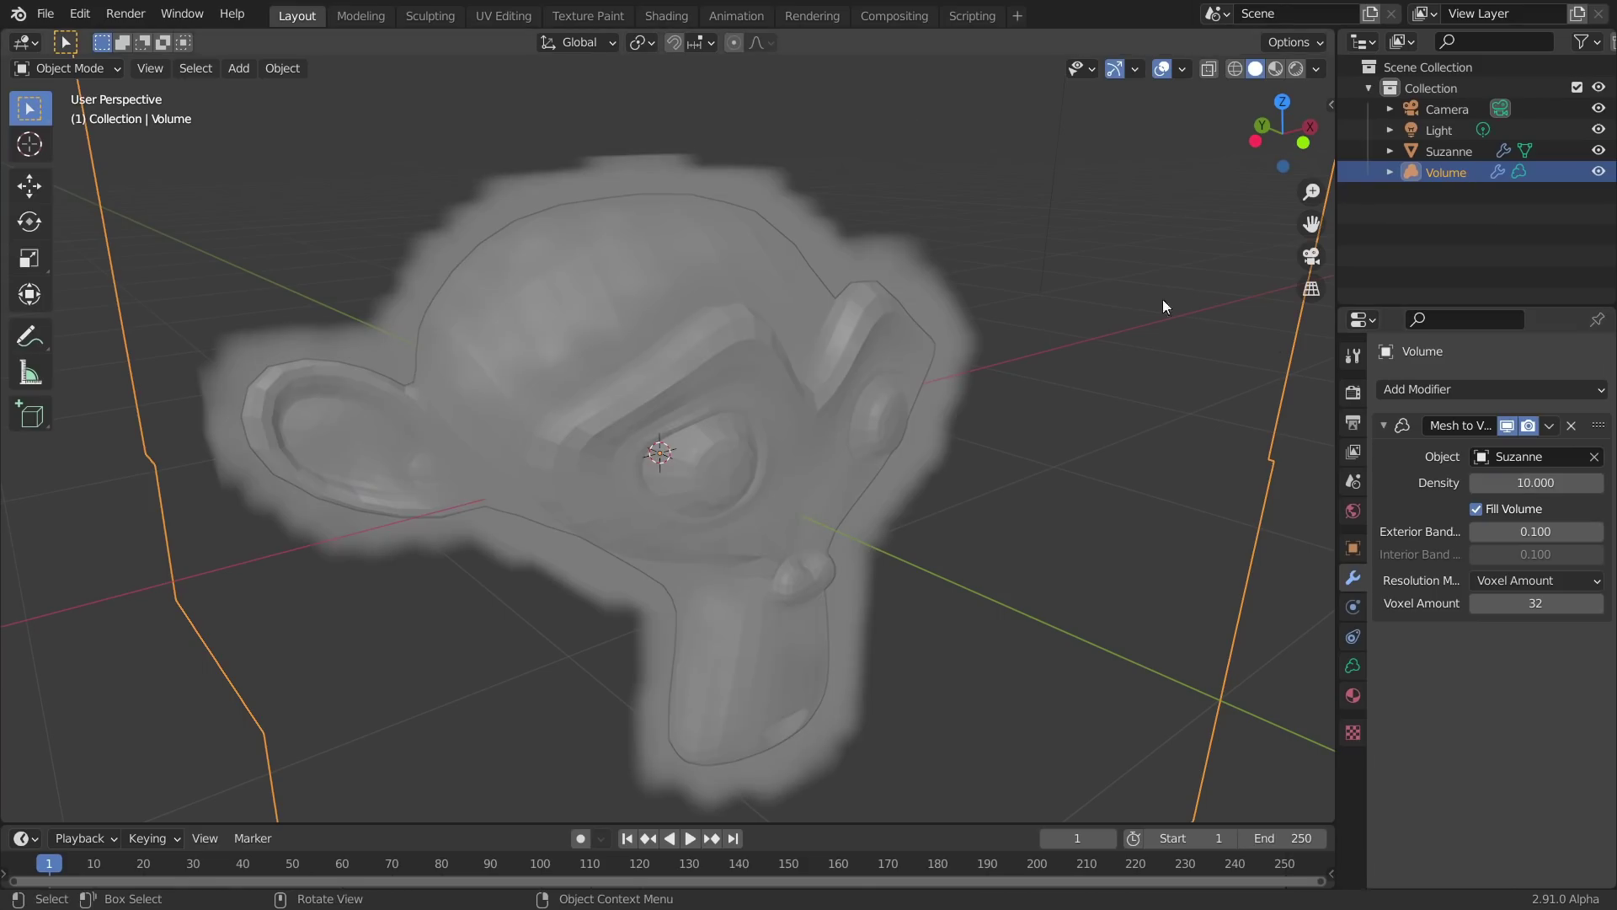
{"action": "left_click", "coordinate": [1536, 482]}
{"action": "type", "text": "1"}
{"action": "key", "text": "Return"}
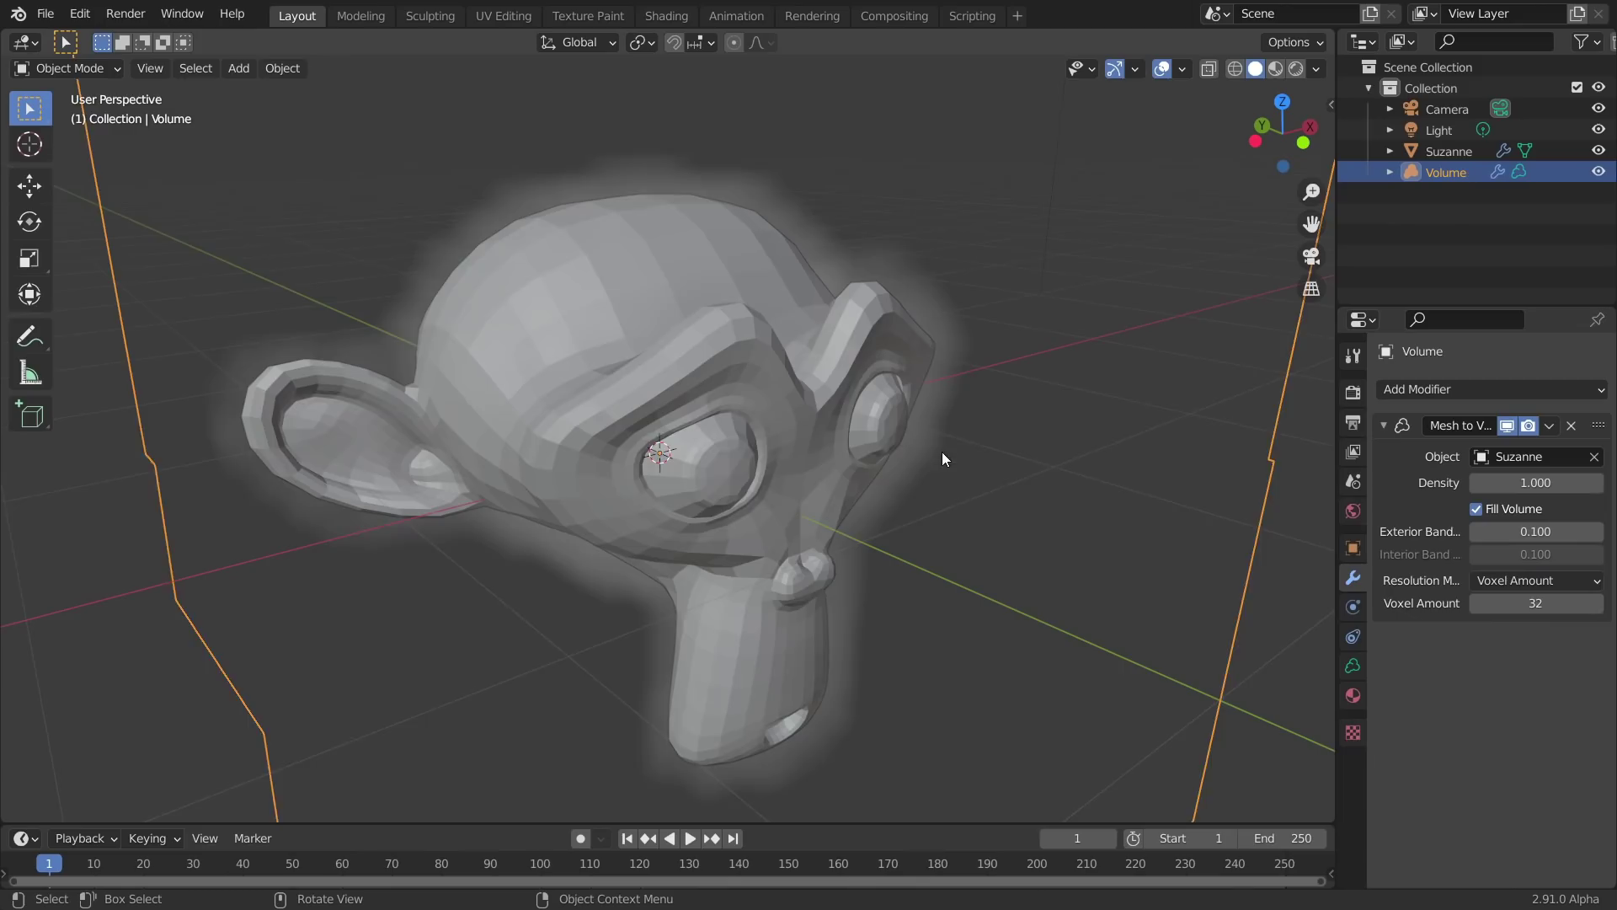
Step: Set the Mesh to Volume modifier's voxel amount to 64 and inspect the monkey's volume up close
{"action": "scroll", "coordinate": [941, 454], "scroll_direction": "down", "scroll_amount": 2}
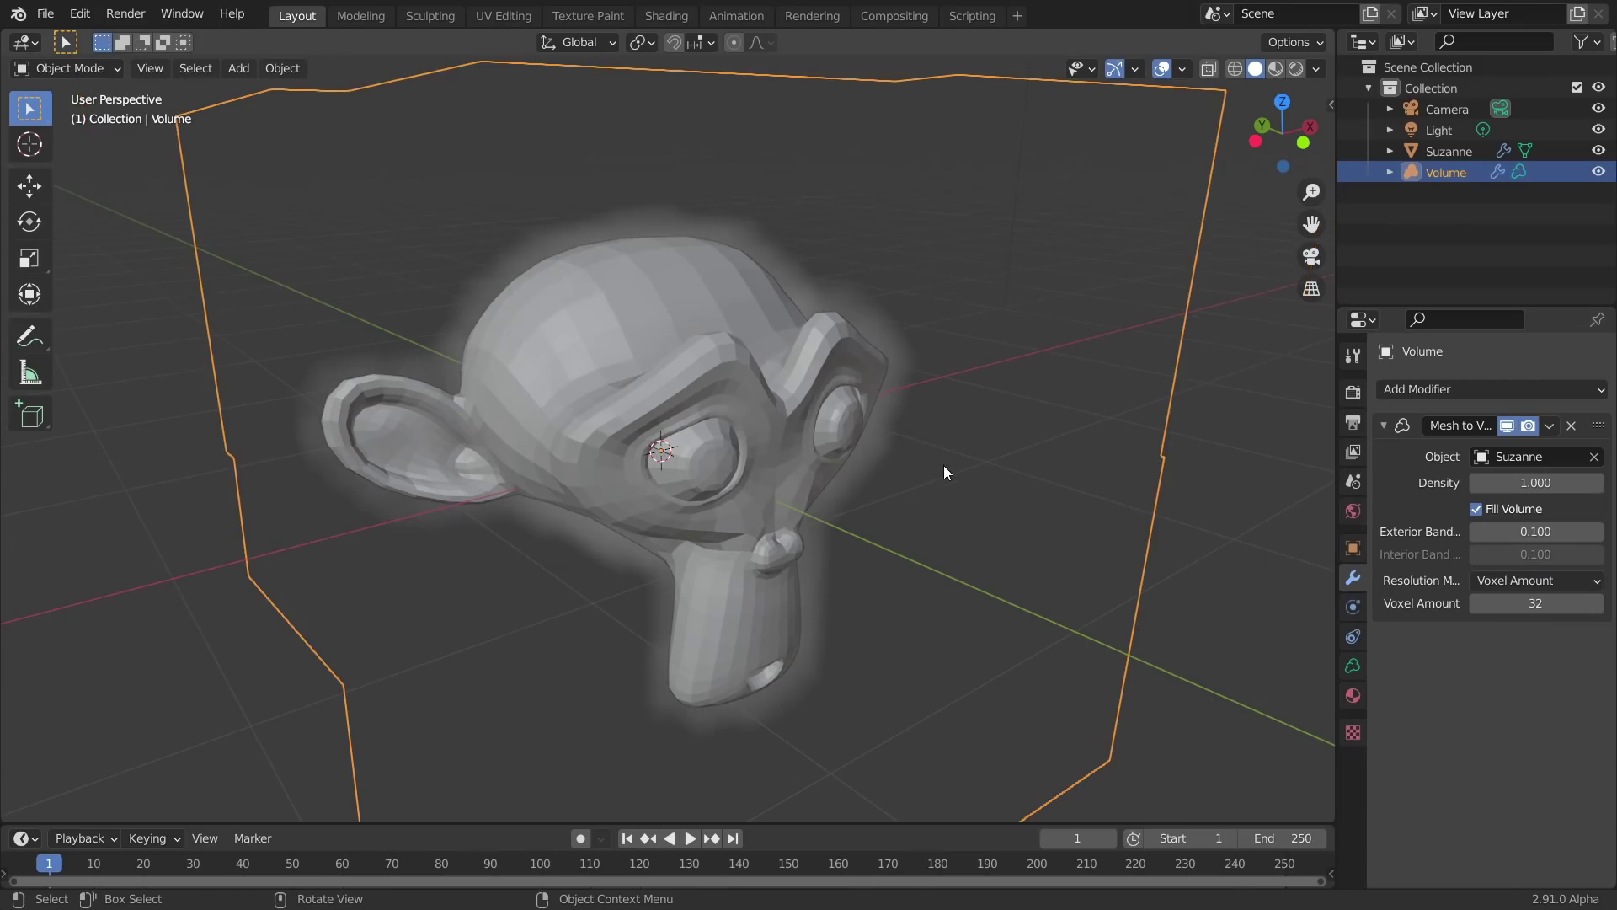
{"action": "left_click", "coordinate": [1541, 601]}
{"action": "type", "text": "64"}
{"action": "key", "text": "Return"}
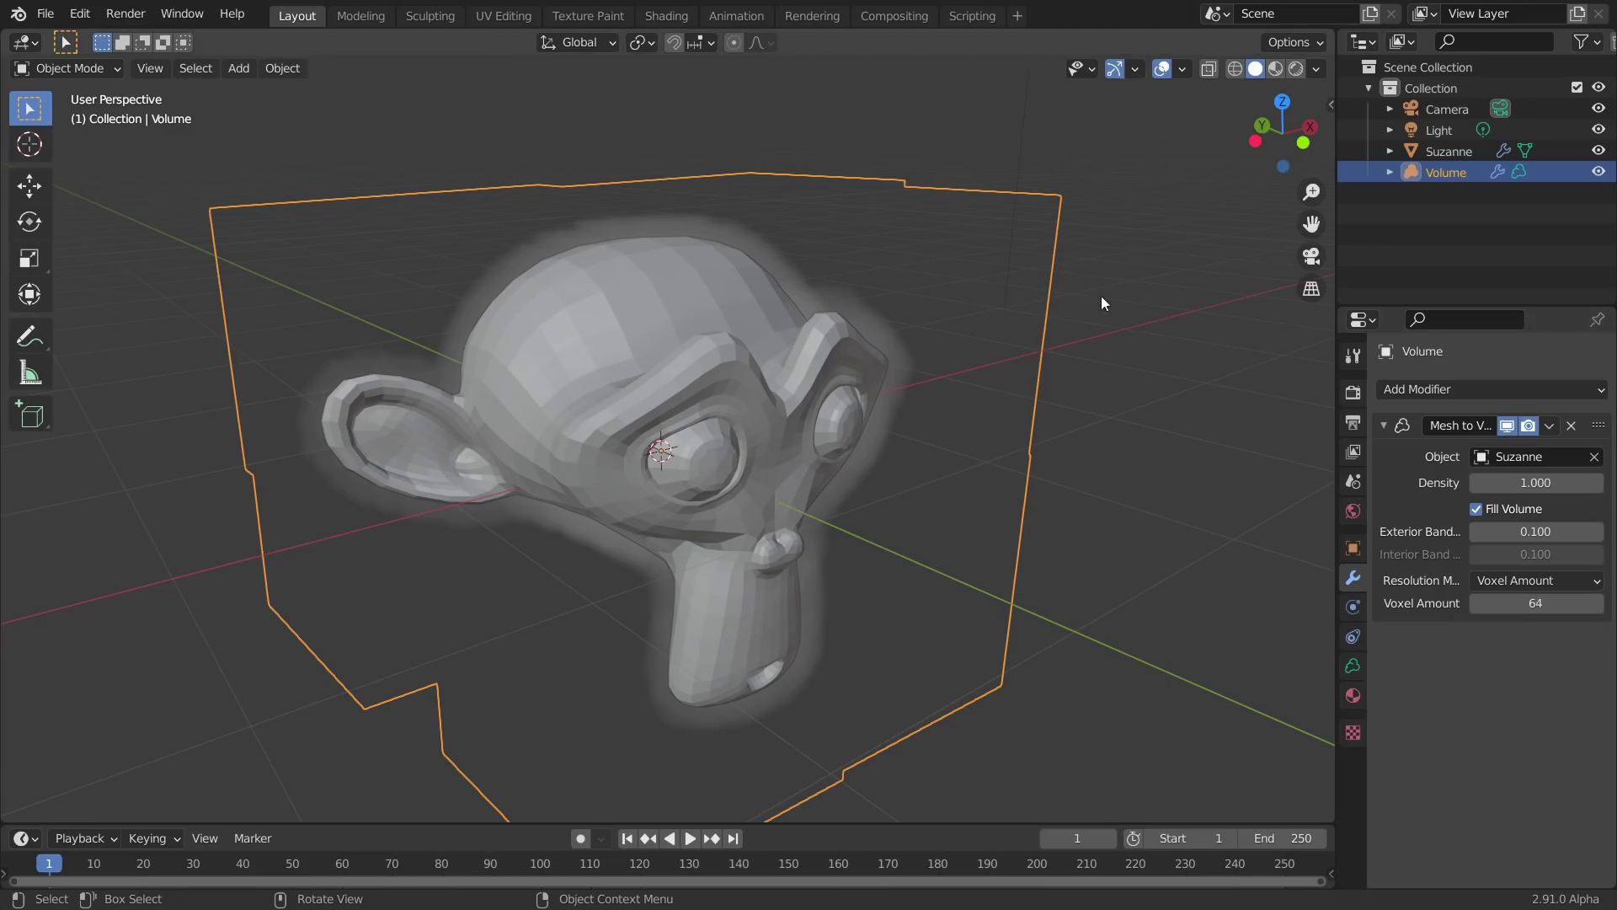
{"action": "scroll", "coordinate": [861, 401], "scroll_direction": "up", "scroll_amount": 4}
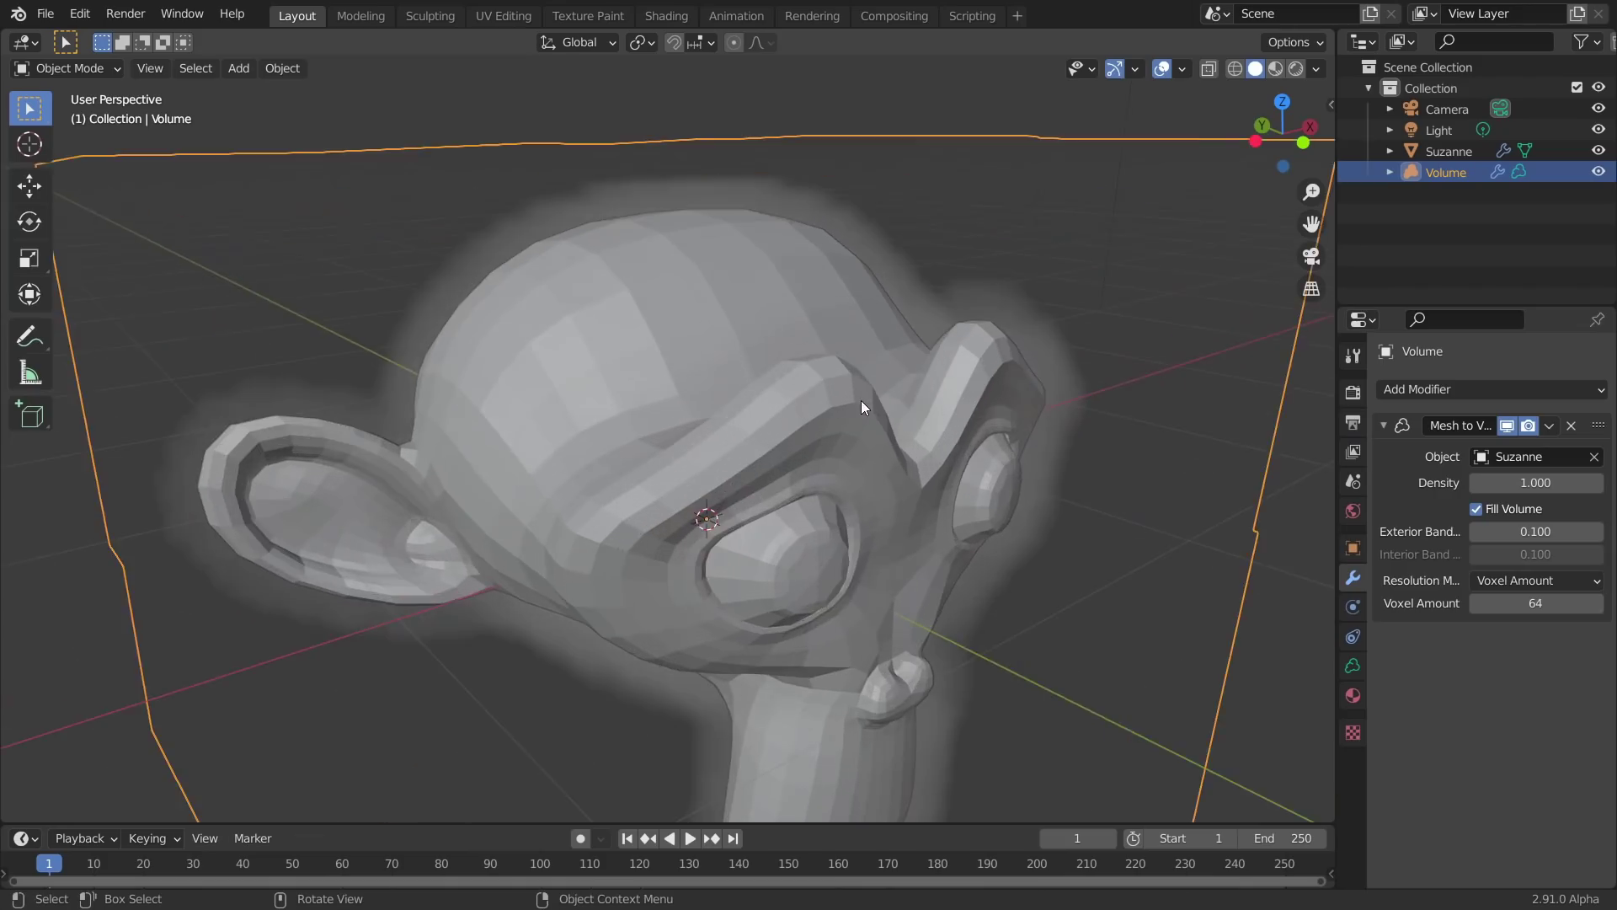
{"action": "mouse_move", "coordinate": [861, 401]}
{"action": "middle_mouse_down"}
{"action": "mouse_move", "coordinate": [785, 401]}
{"action": "mouse_move", "coordinate": [876, 399]}
{"action": "middle_mouse_up"}
{"action": "scroll", "coordinate": [876, 400], "scroll_direction": "down", "scroll_amount": 5}
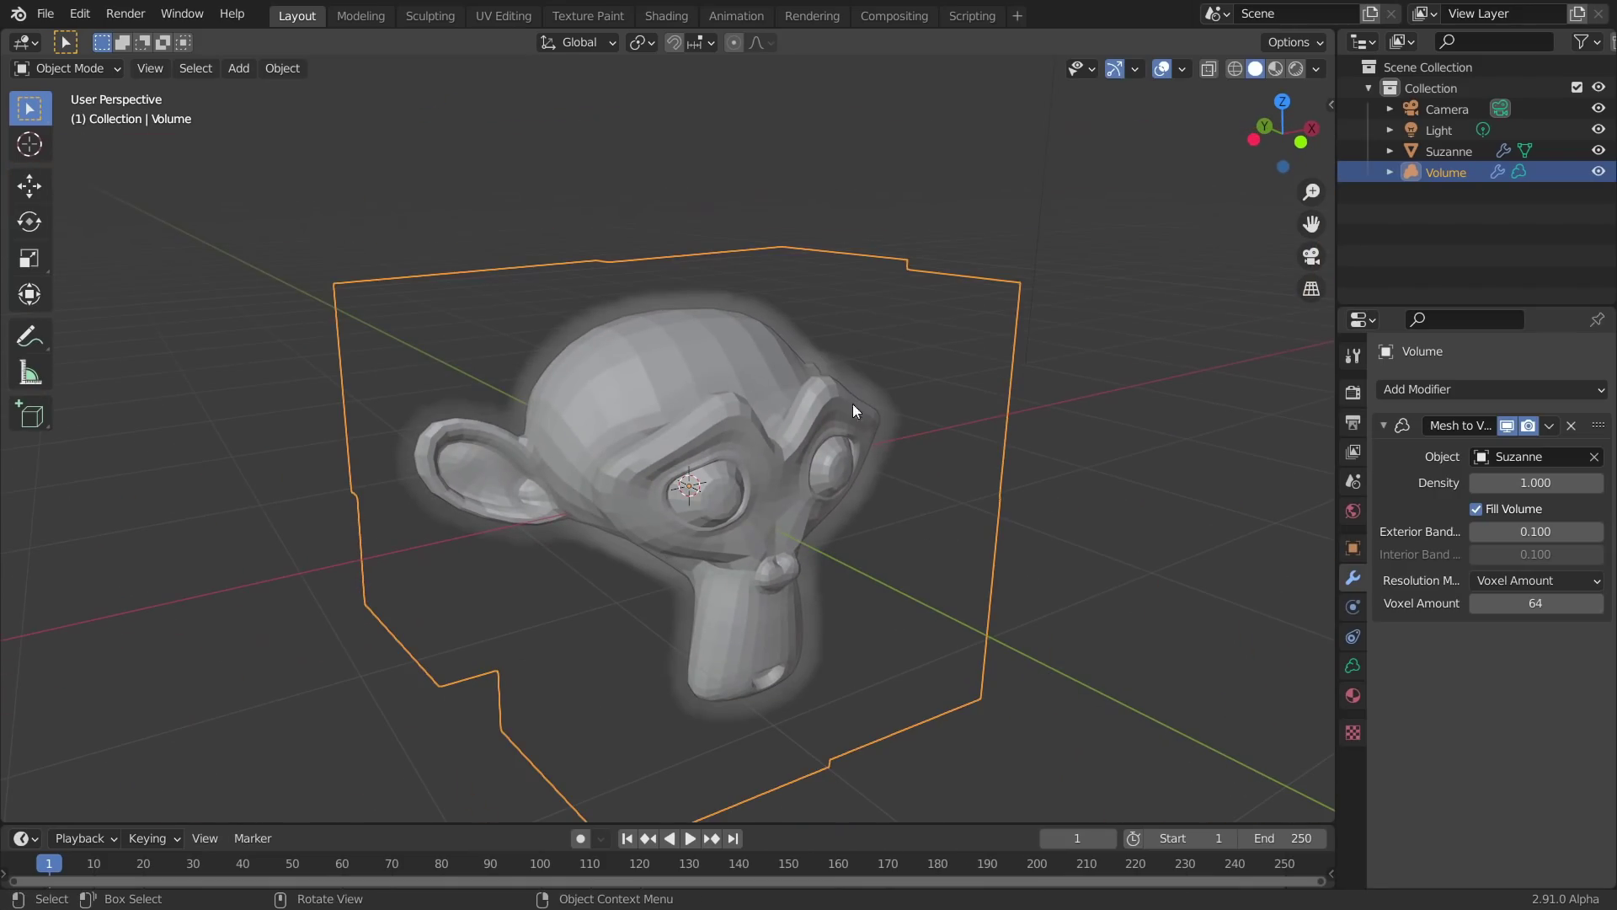
Step: Add a Volume Displace modifier to the volume object and create a new texture for it
{"action": "left_click", "coordinate": [1537, 390]}
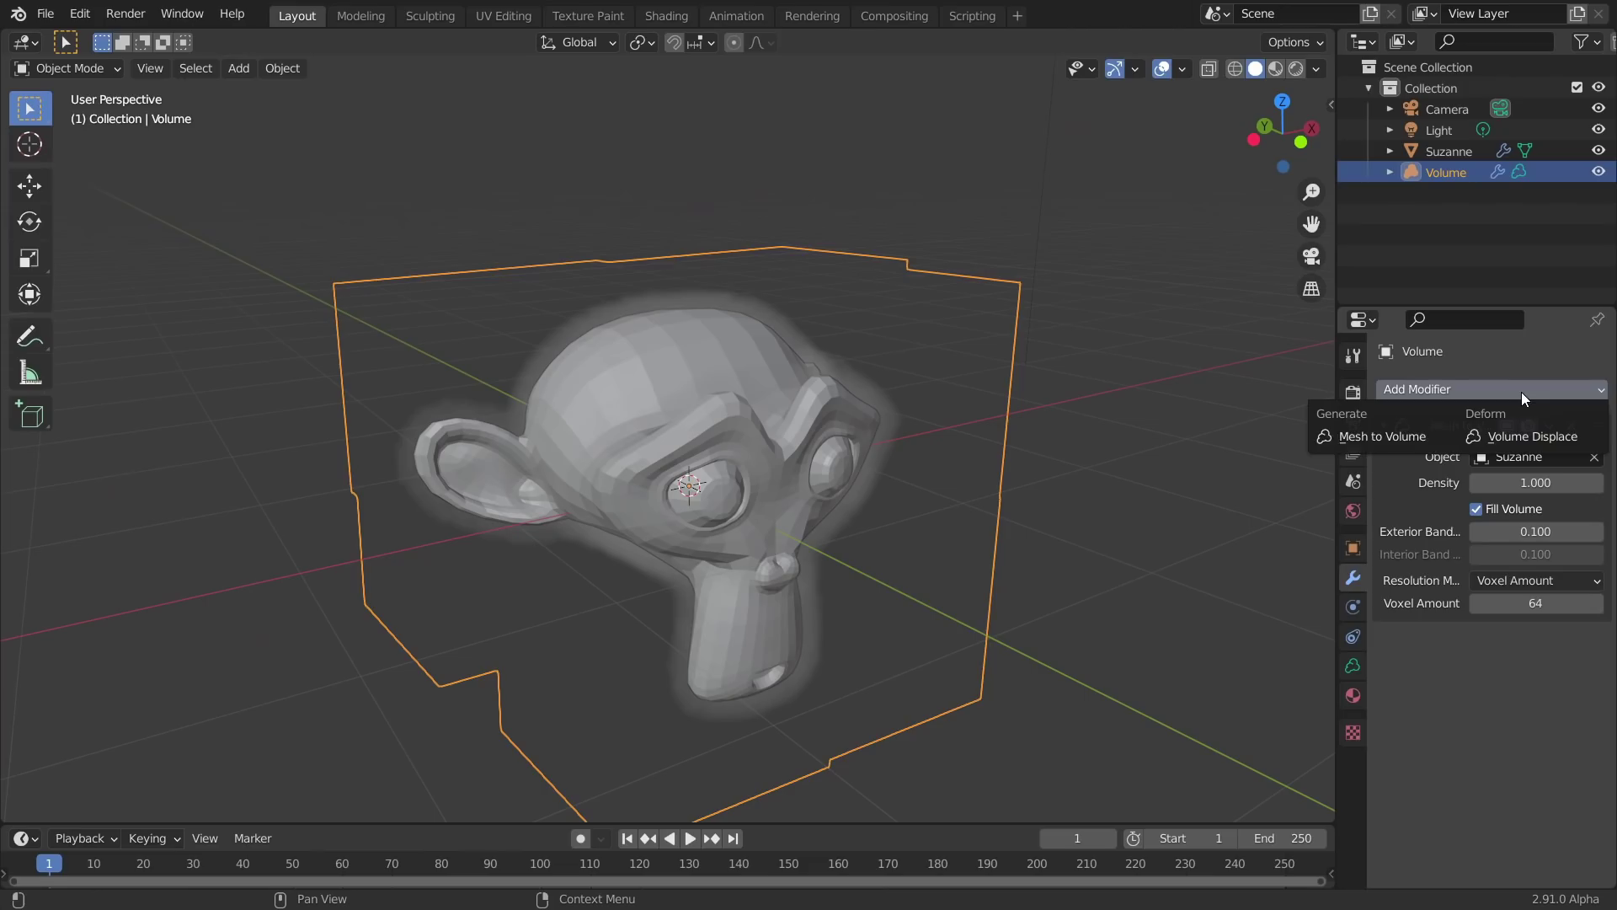
{"action": "left_click", "coordinate": [1524, 435]}
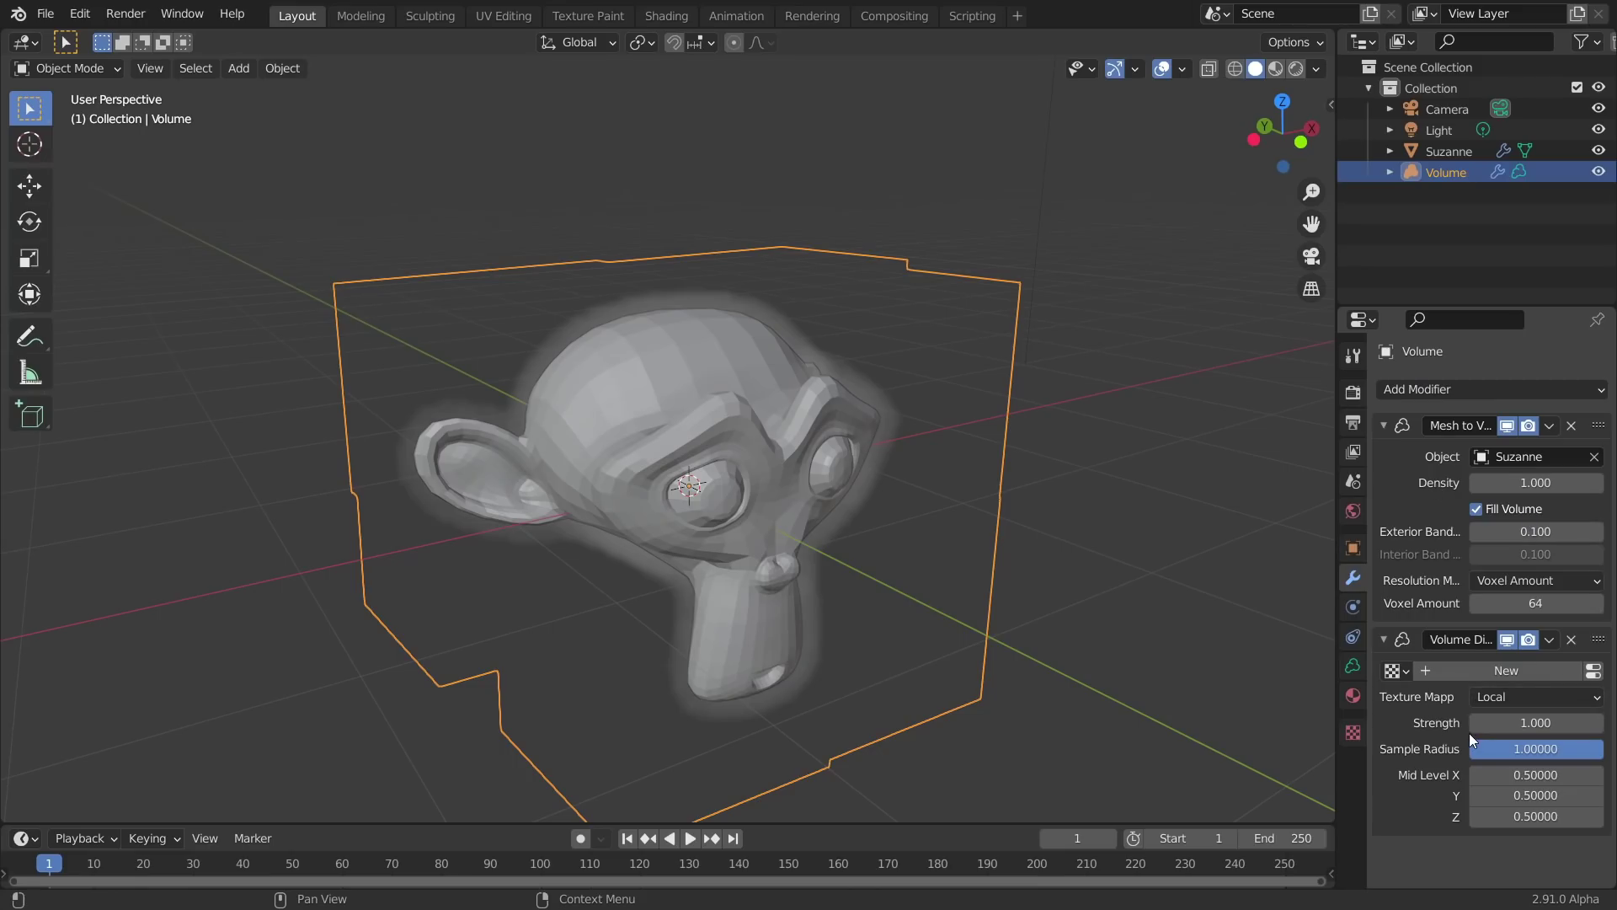
{"action": "left_click", "coordinate": [1478, 671]}
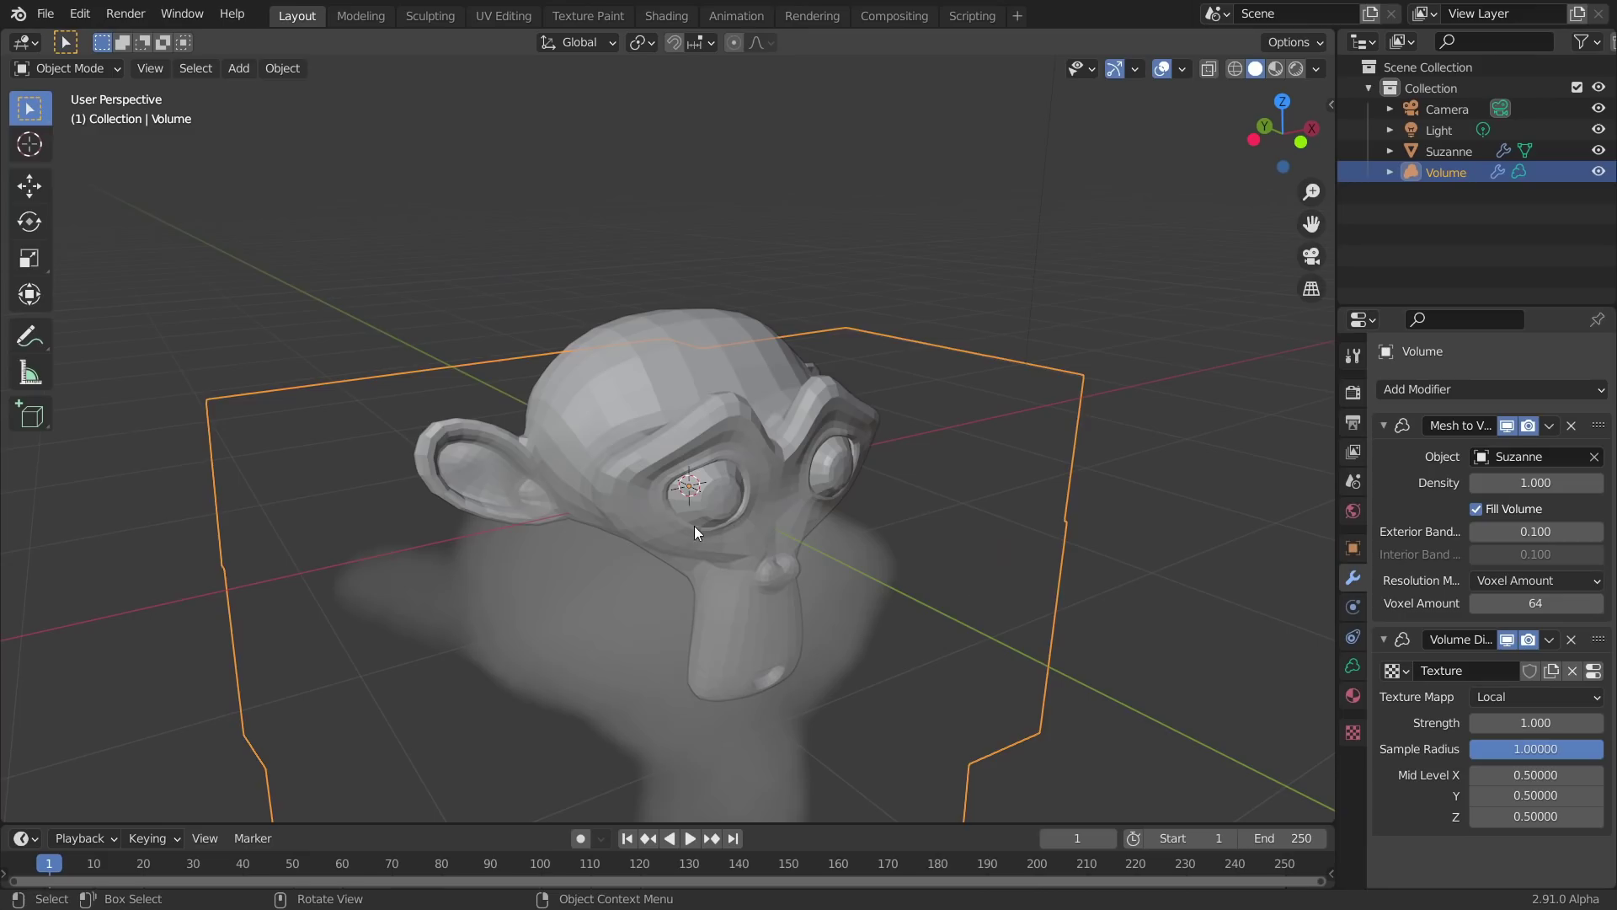
Step: Change the displacement texture's type to Clouds
{"action": "middle_click_drag", "start_coordinate": [694, 526], "coordinate": [738, 483], "text": "shift"}
{"action": "left_click", "coordinate": [1354, 732]}
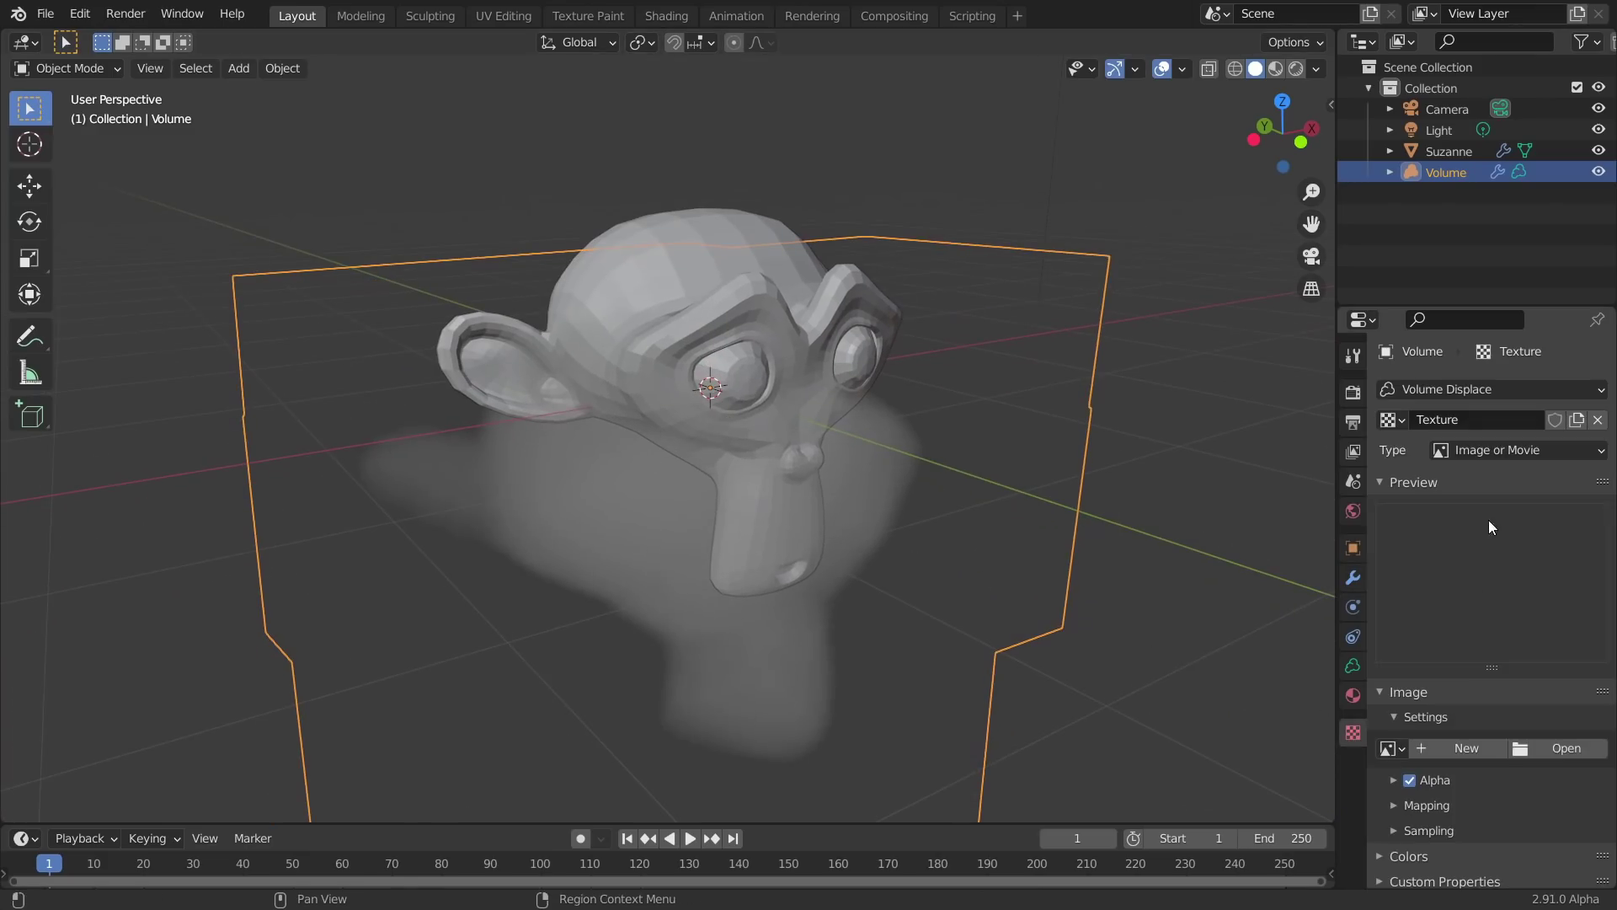
{"action": "left_click", "coordinate": [1478, 453]}
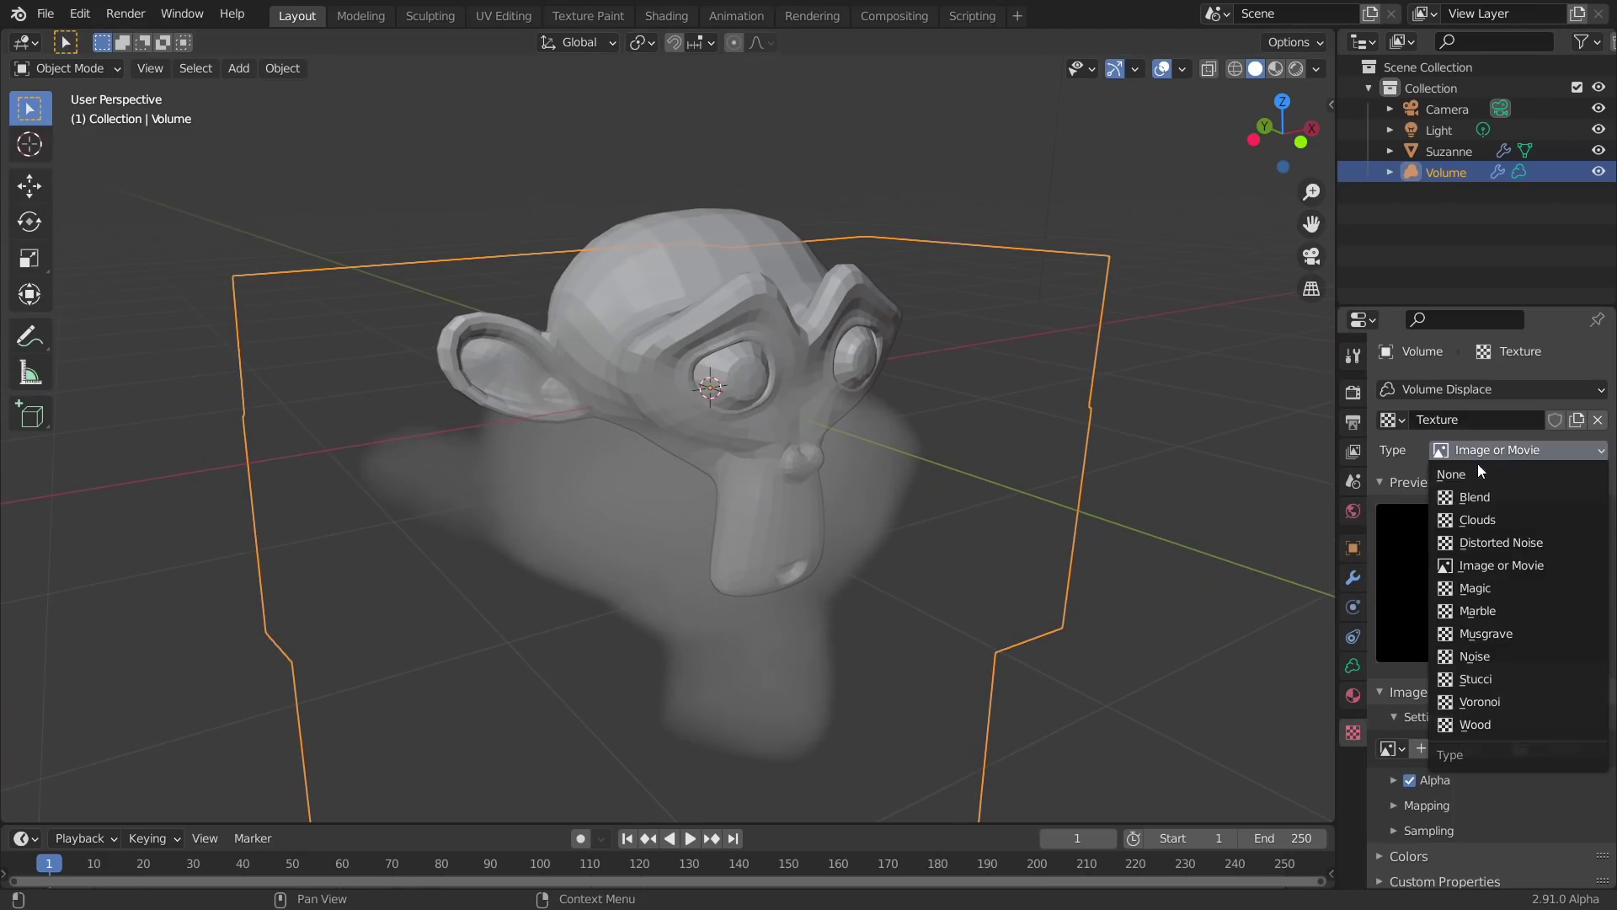
{"action": "left_click", "coordinate": [1481, 521]}
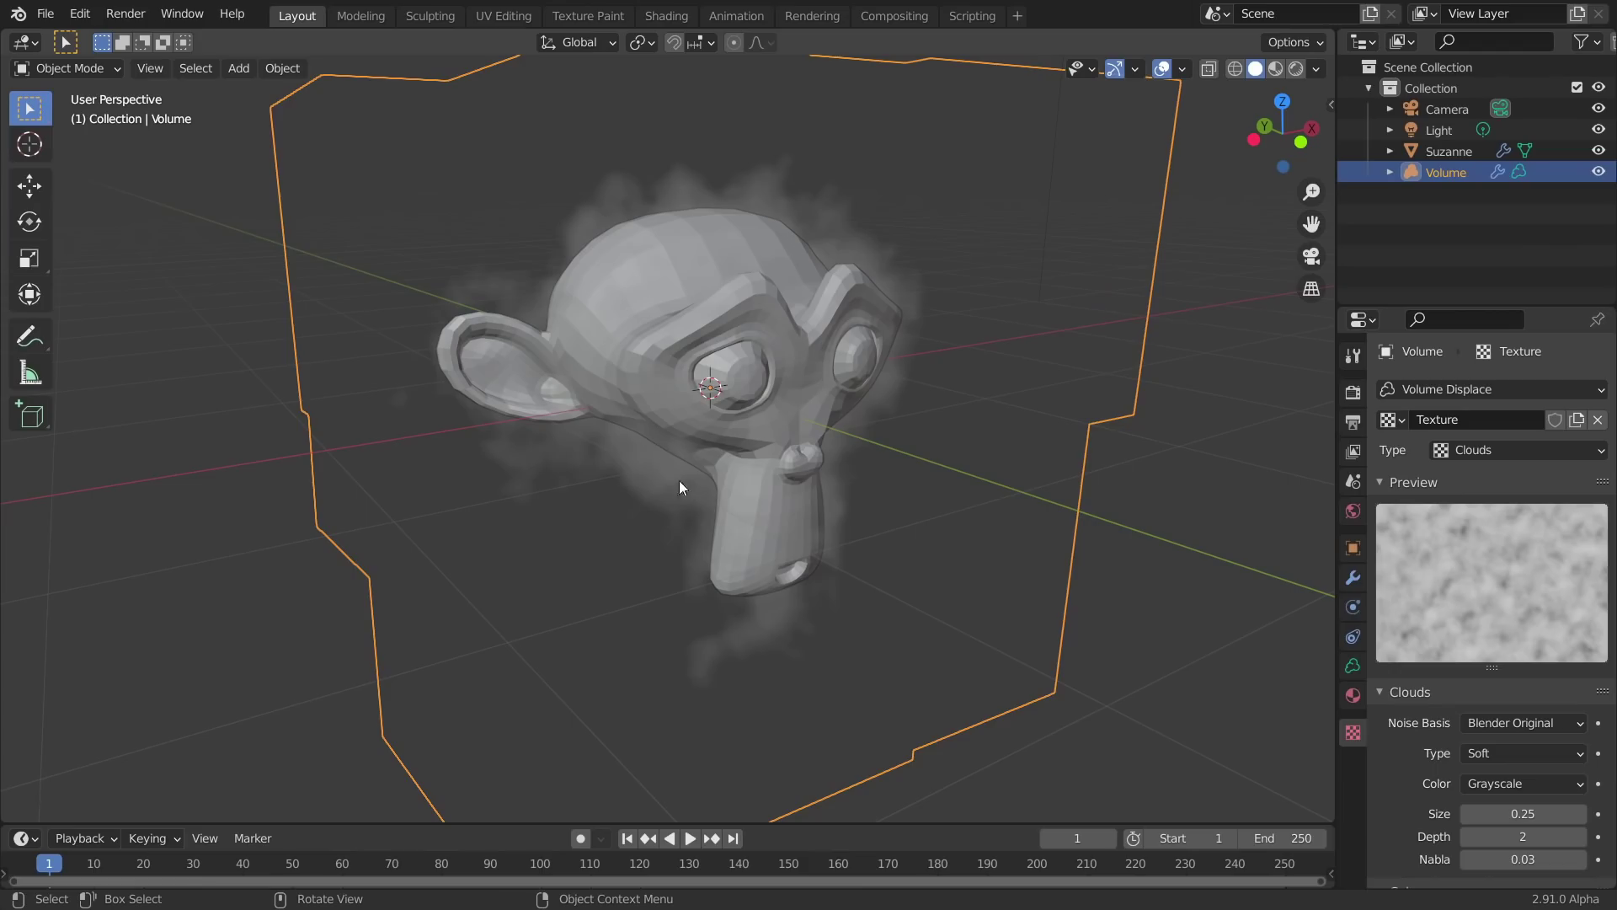
Step: Try the Marble type on the displacement texture and switch back to Clouds
{"action": "left_click", "coordinate": [1480, 451]}
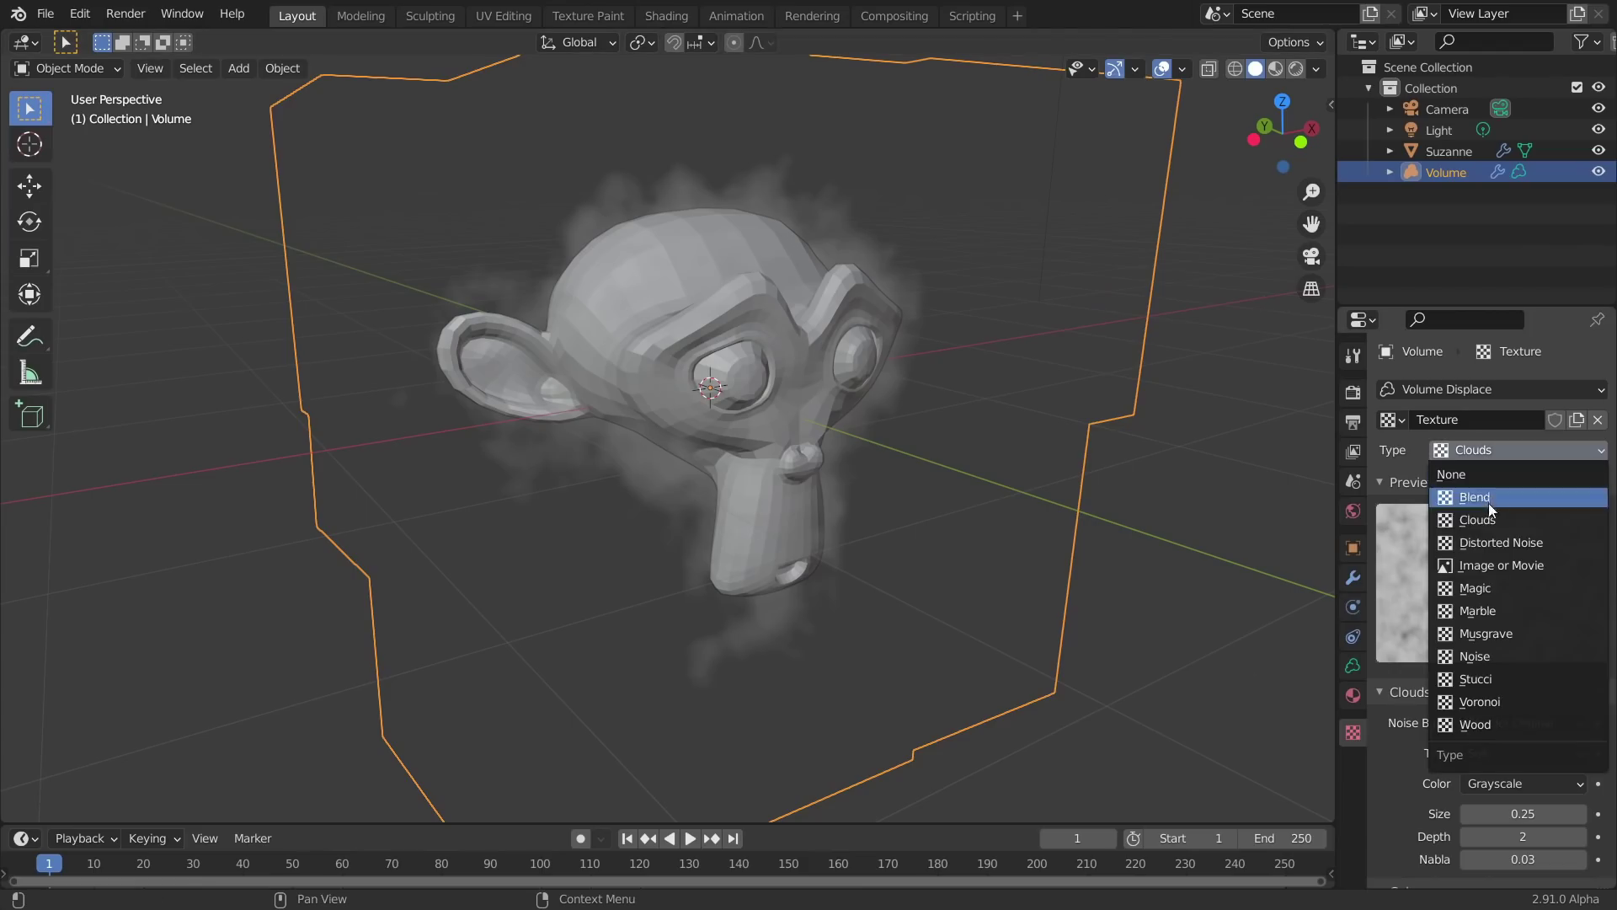
{"action": "left_click", "coordinate": [1484, 610]}
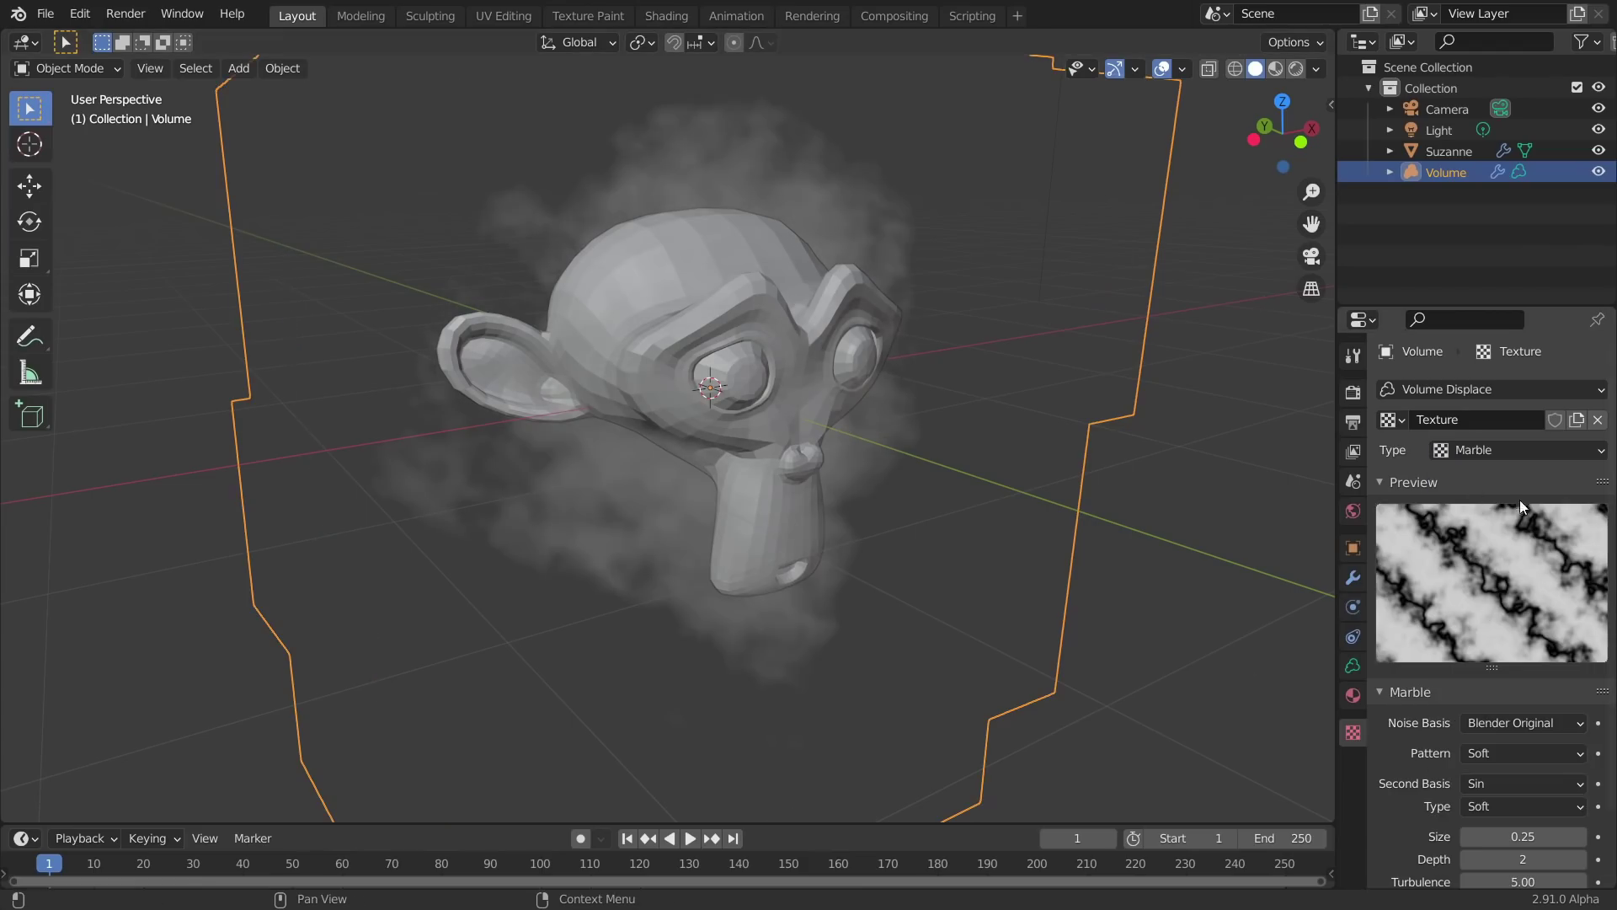
{"action": "left_click", "coordinate": [1499, 456]}
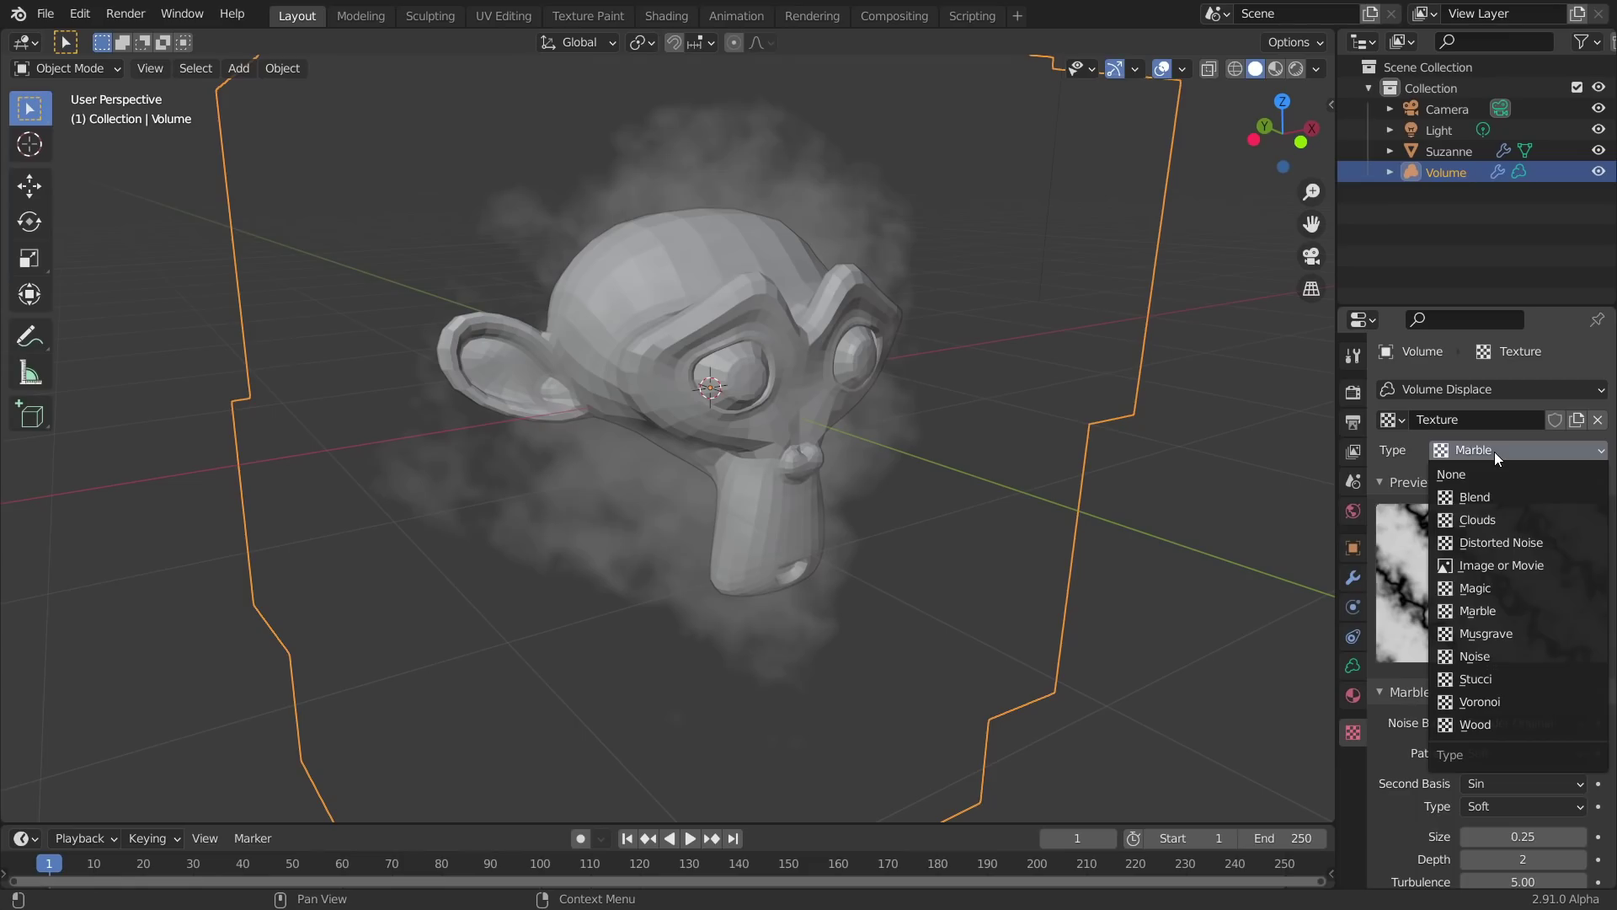
{"action": "left_click", "coordinate": [1486, 520]}
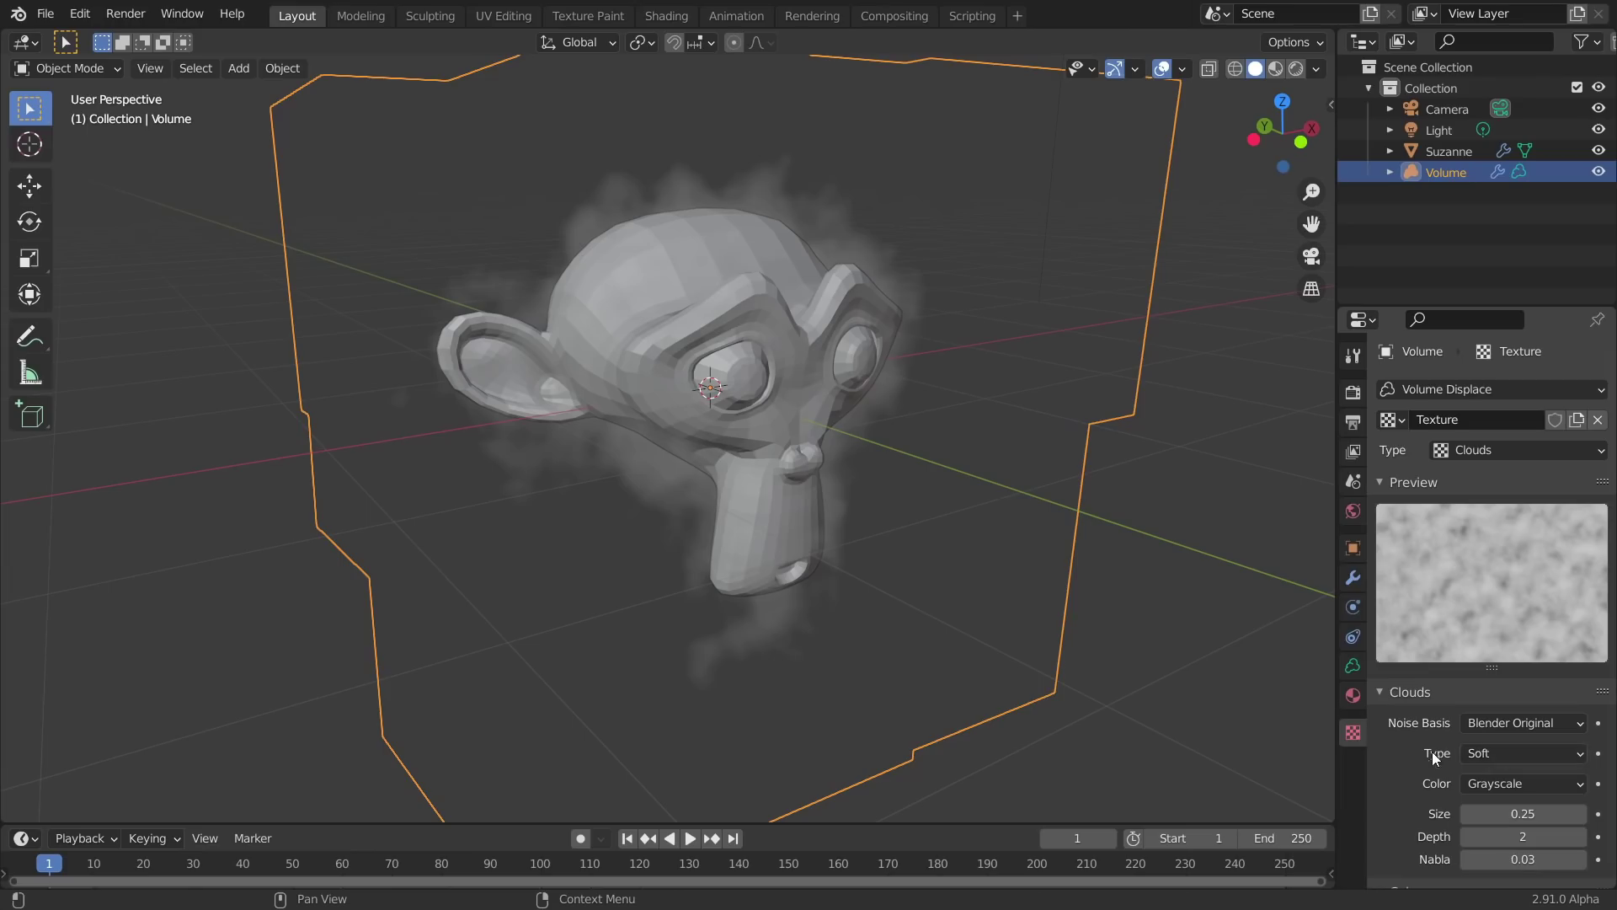
Step: Hide the monkey mesh in the viewport and select the remaining volume
{"action": "left_click", "coordinate": [721, 326]}
{"action": "key", "text": "h"}
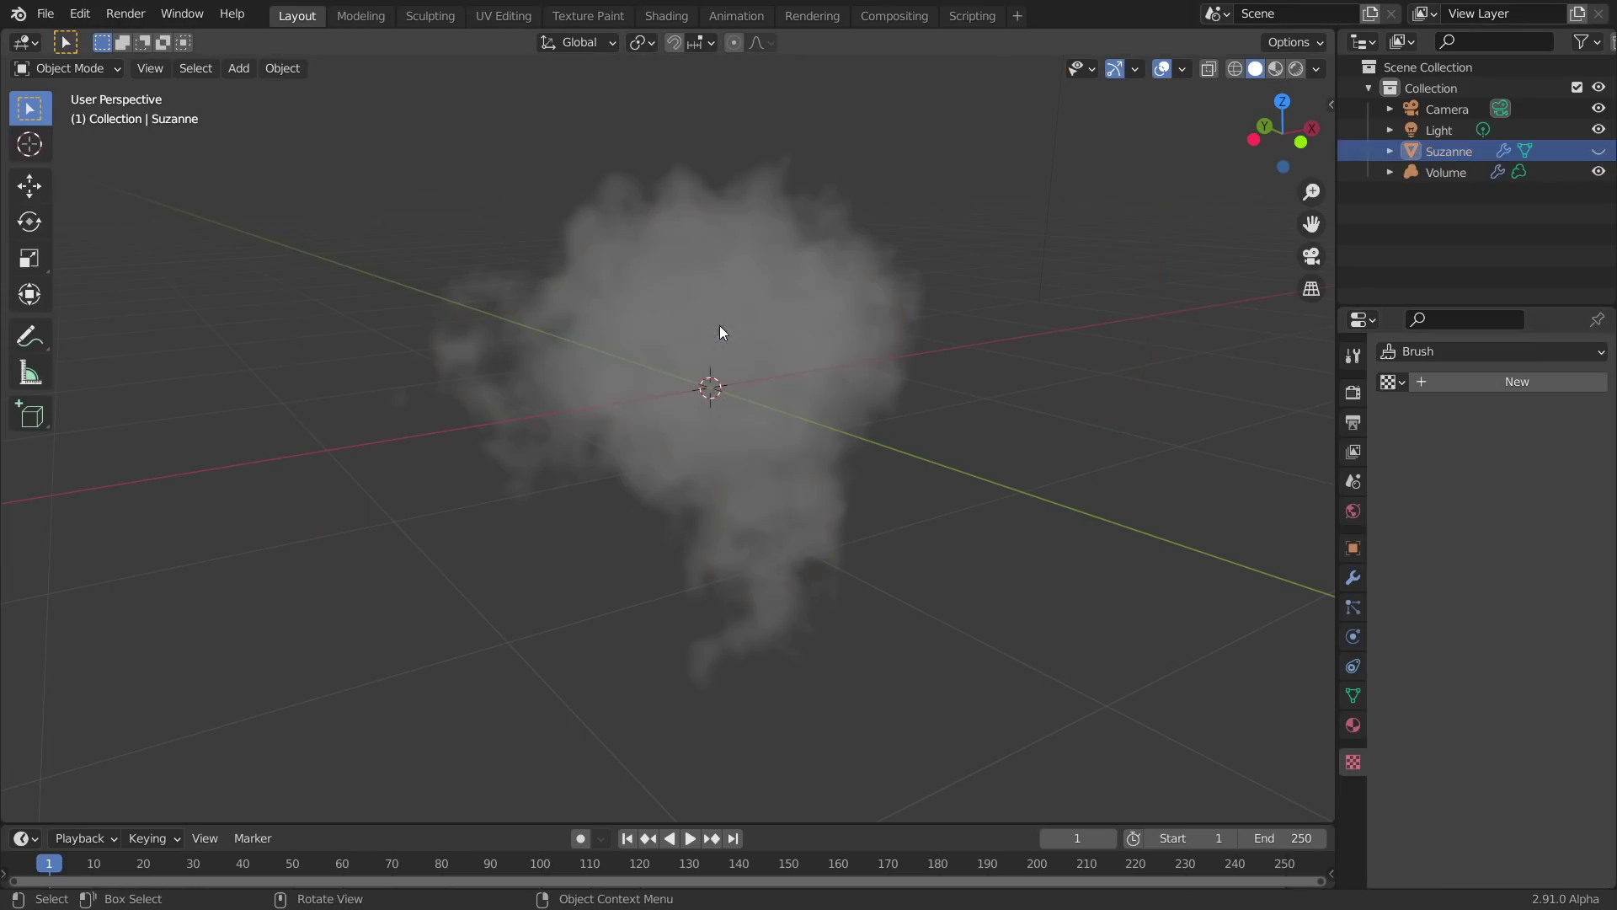
{"action": "left_click", "coordinate": [832, 273]}
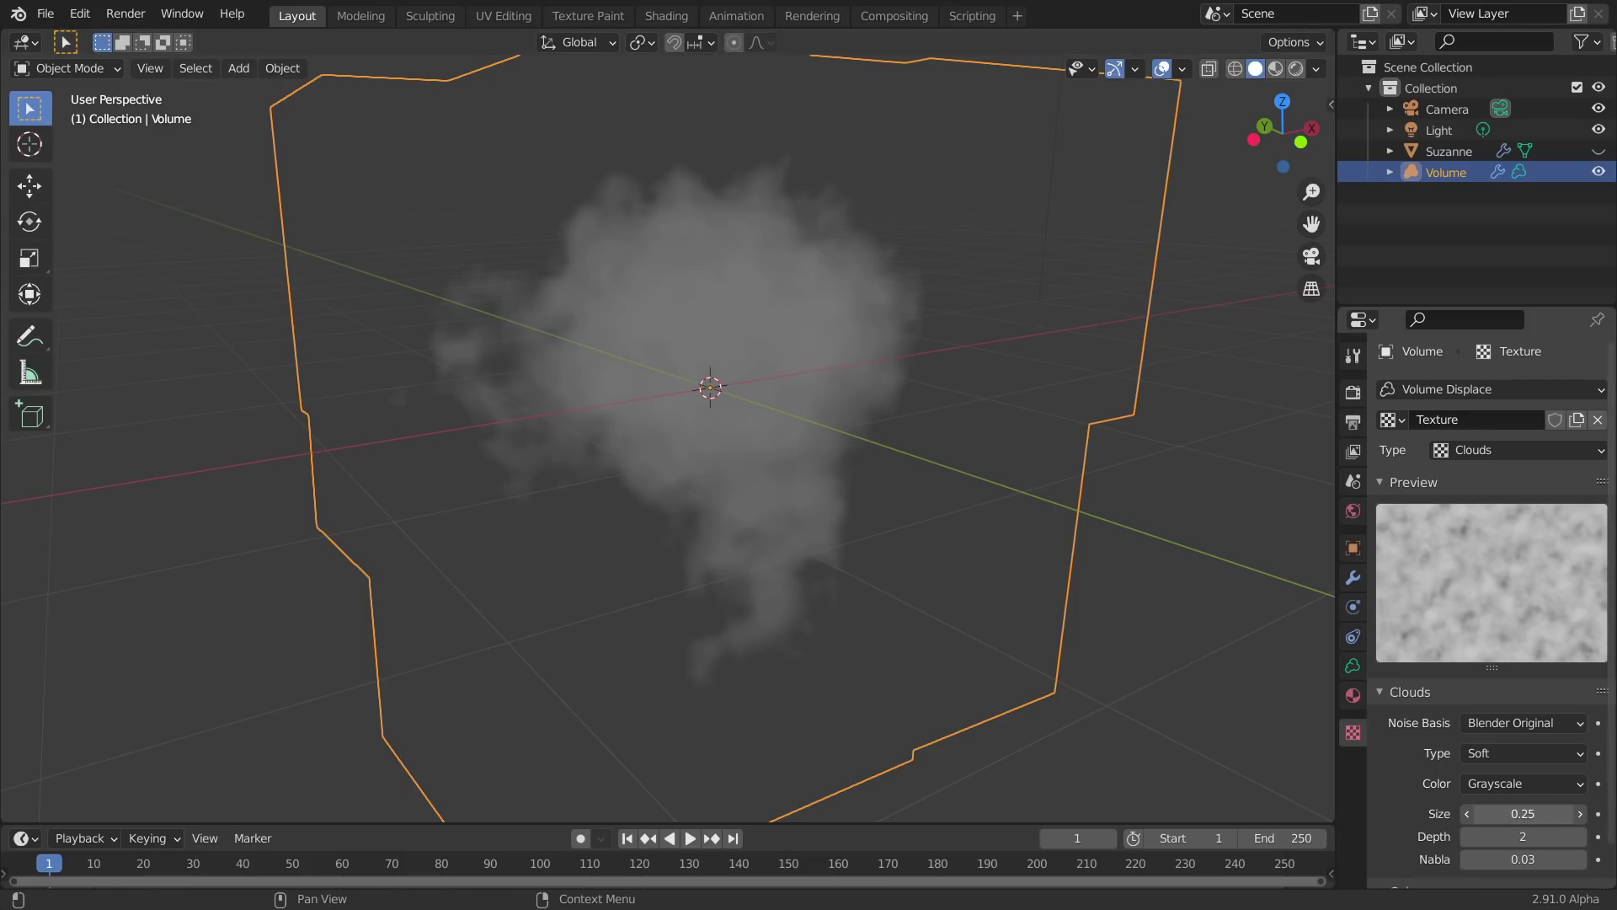
Step: Test Clouds texture sizes of 0.83 and 1.44, and return the size to 0.25
{"action": "left_click_drag", "start_coordinate": [1523, 813], "coordinate": [1573, 814]}
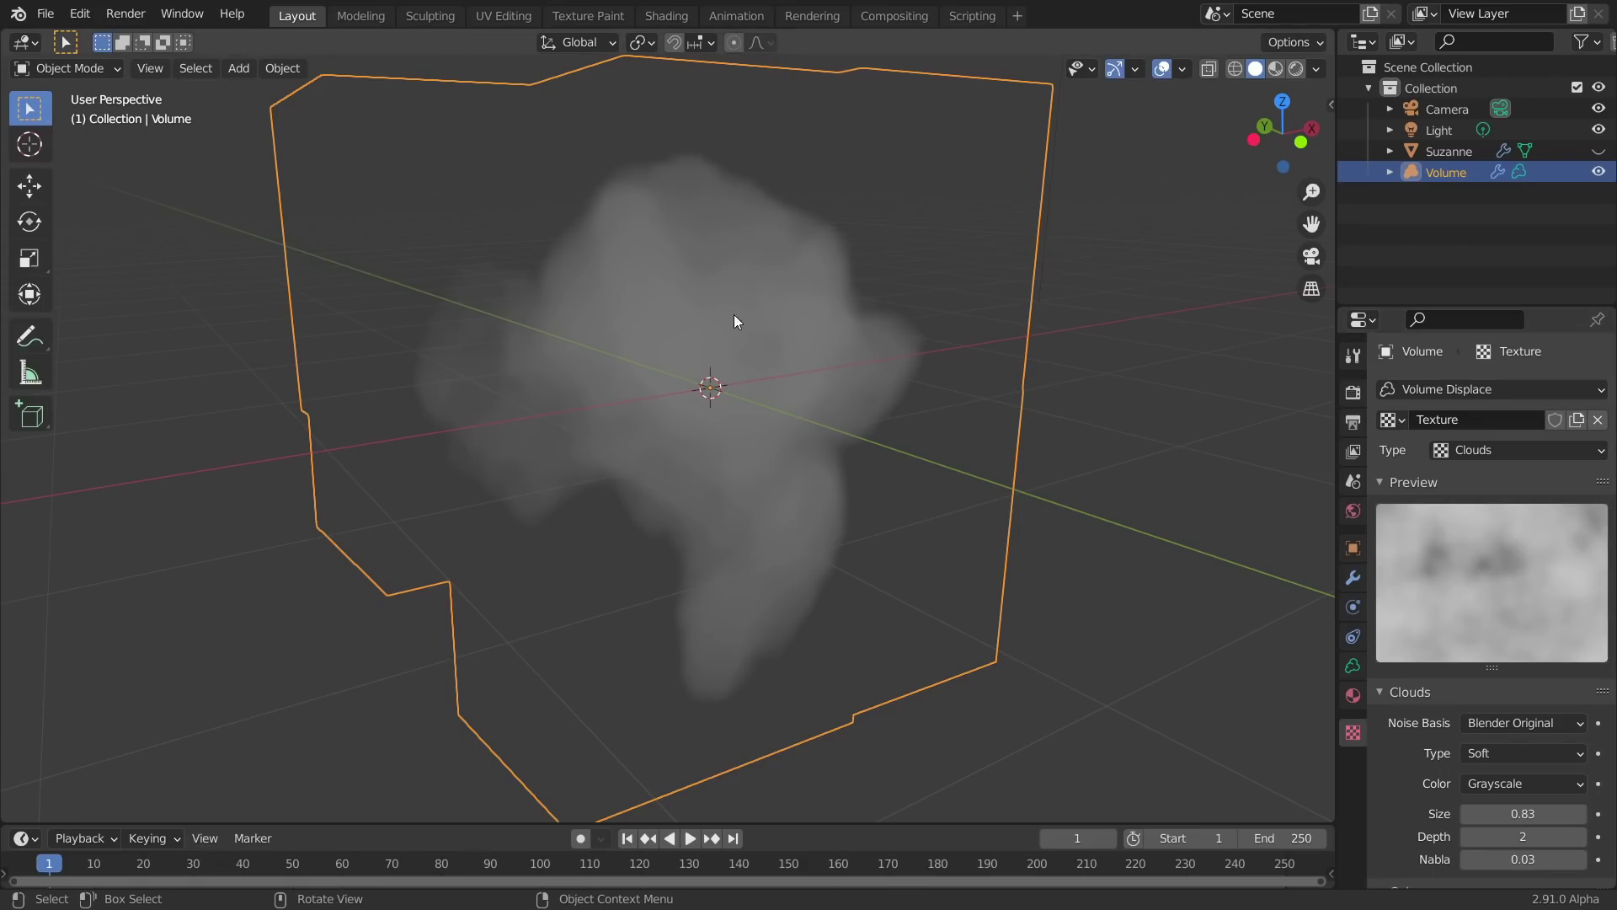
{"action": "left_click_drag", "start_coordinate": [1523, 814], "coordinate": [1567, 814]}
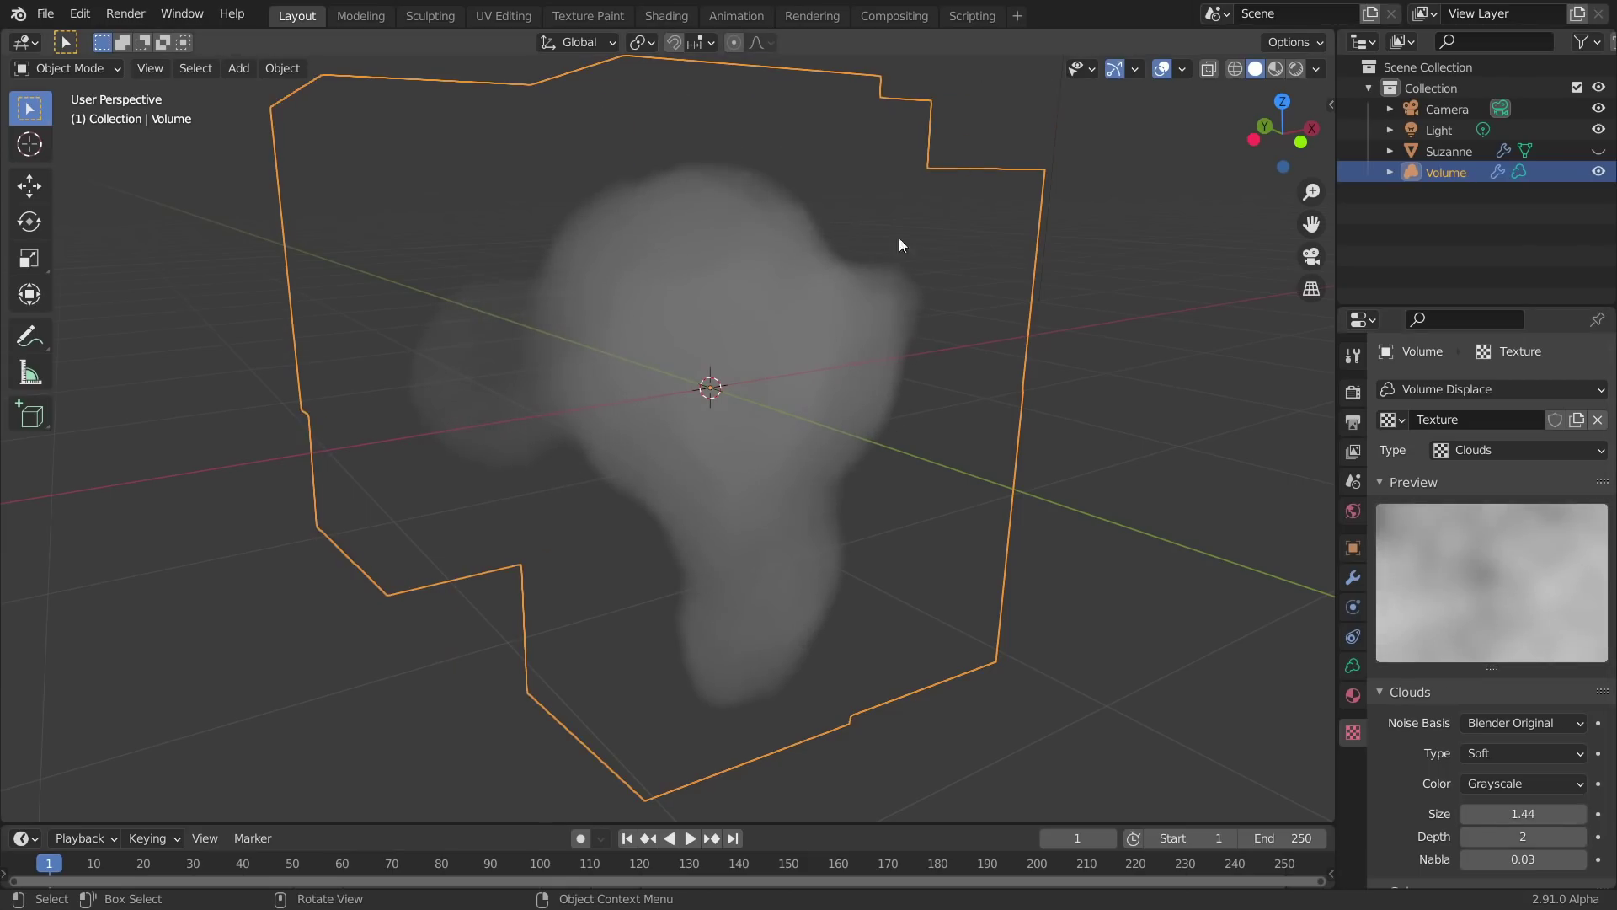
{"action": "left_click", "coordinate": [1548, 811]}
{"action": "key", "text": "BackSpace"}
{"action": "type", "text": ".25"}
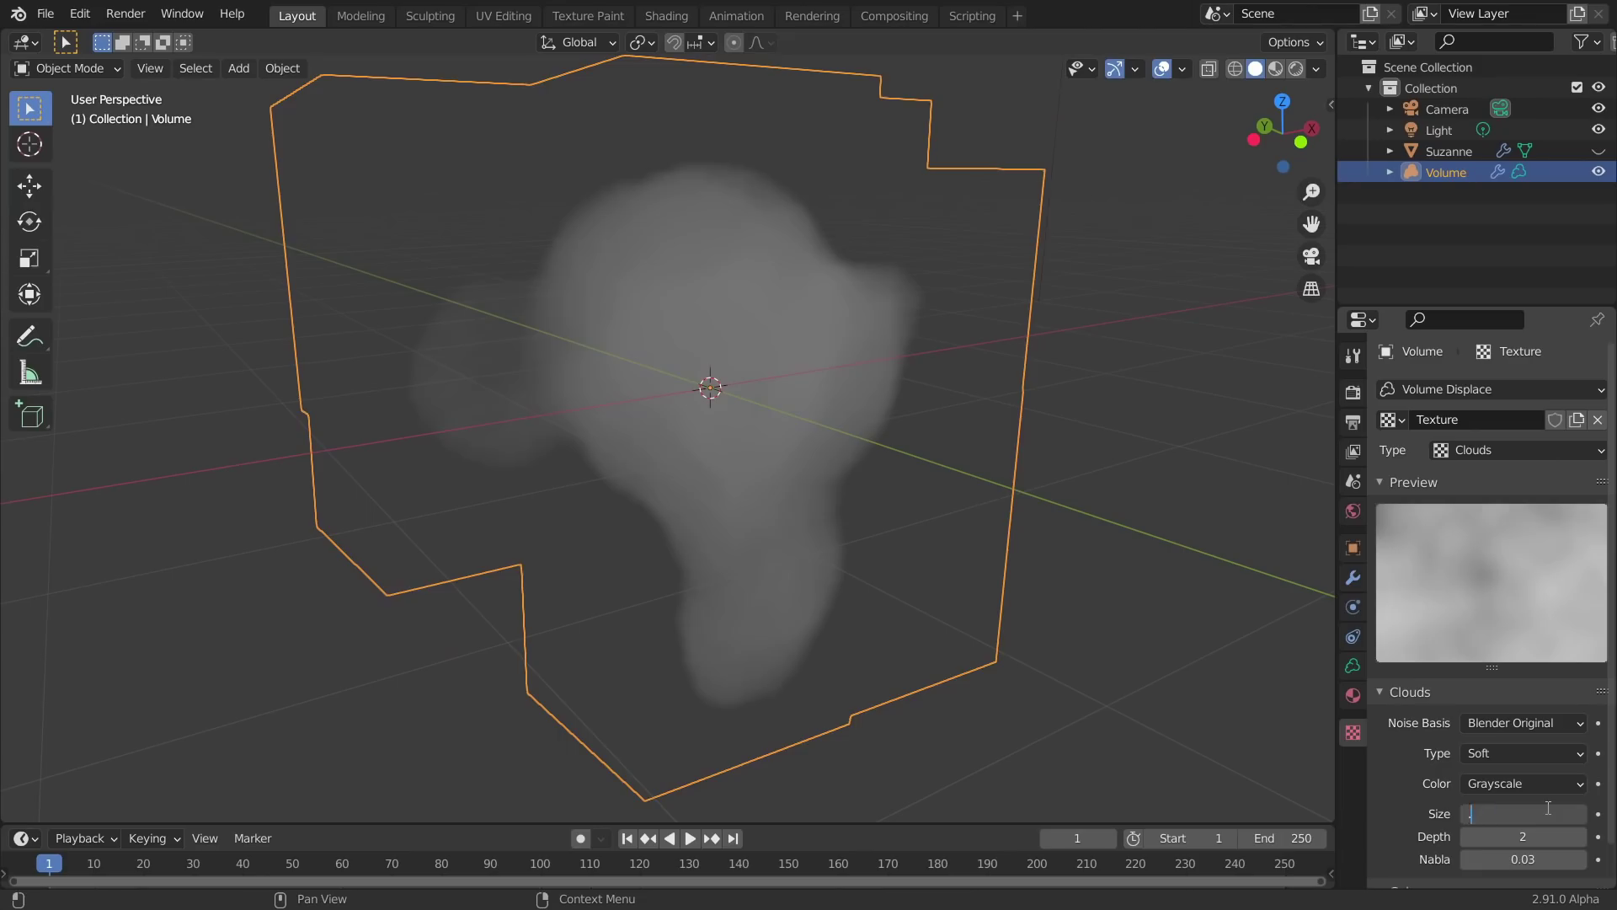
{"action": "key", "text": "Return"}
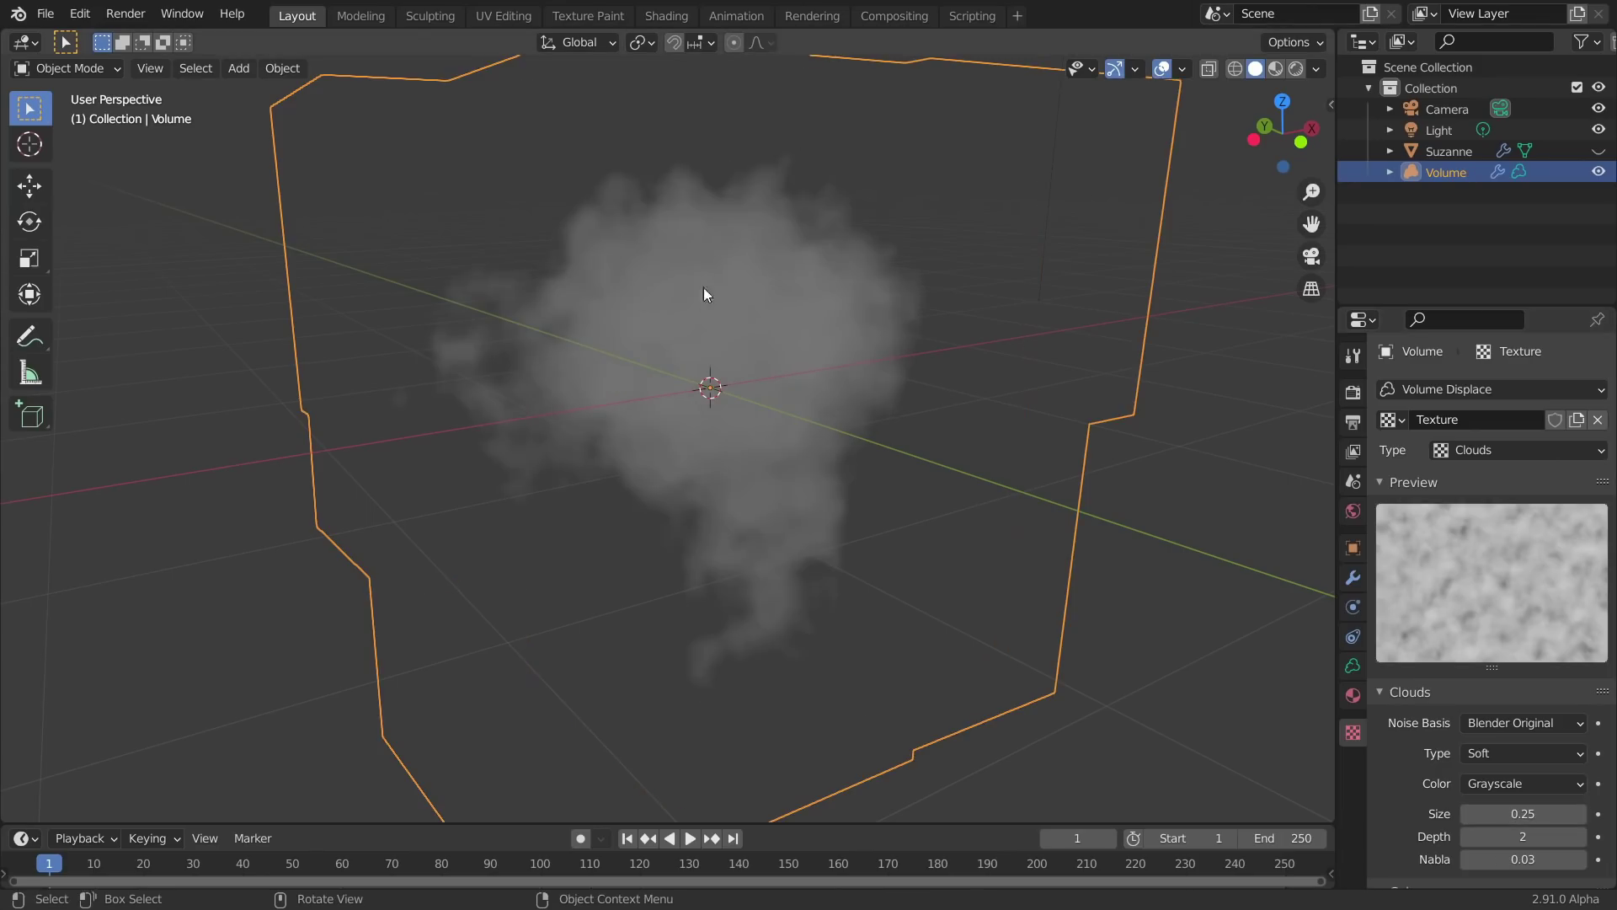
Step: Test Clouds texture depths of 4 and 0, and return the depth to 2
{"action": "left_click", "coordinate": [1582, 841]}
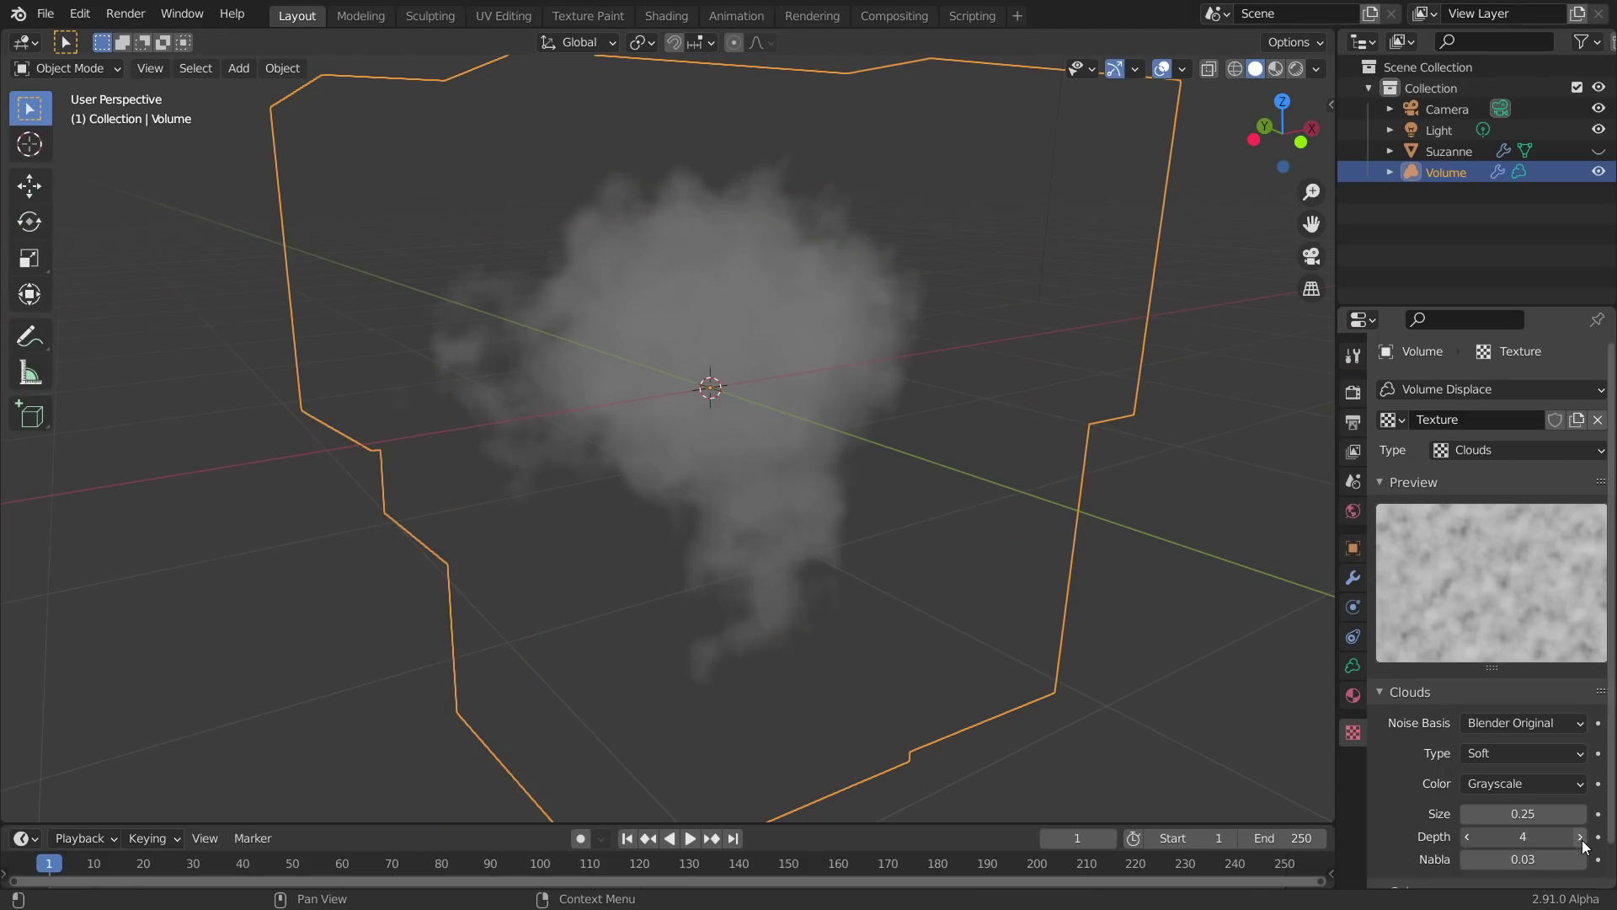
{"action": "left_click_drag", "start_coordinate": [1474, 836], "coordinate": [1424, 836]}
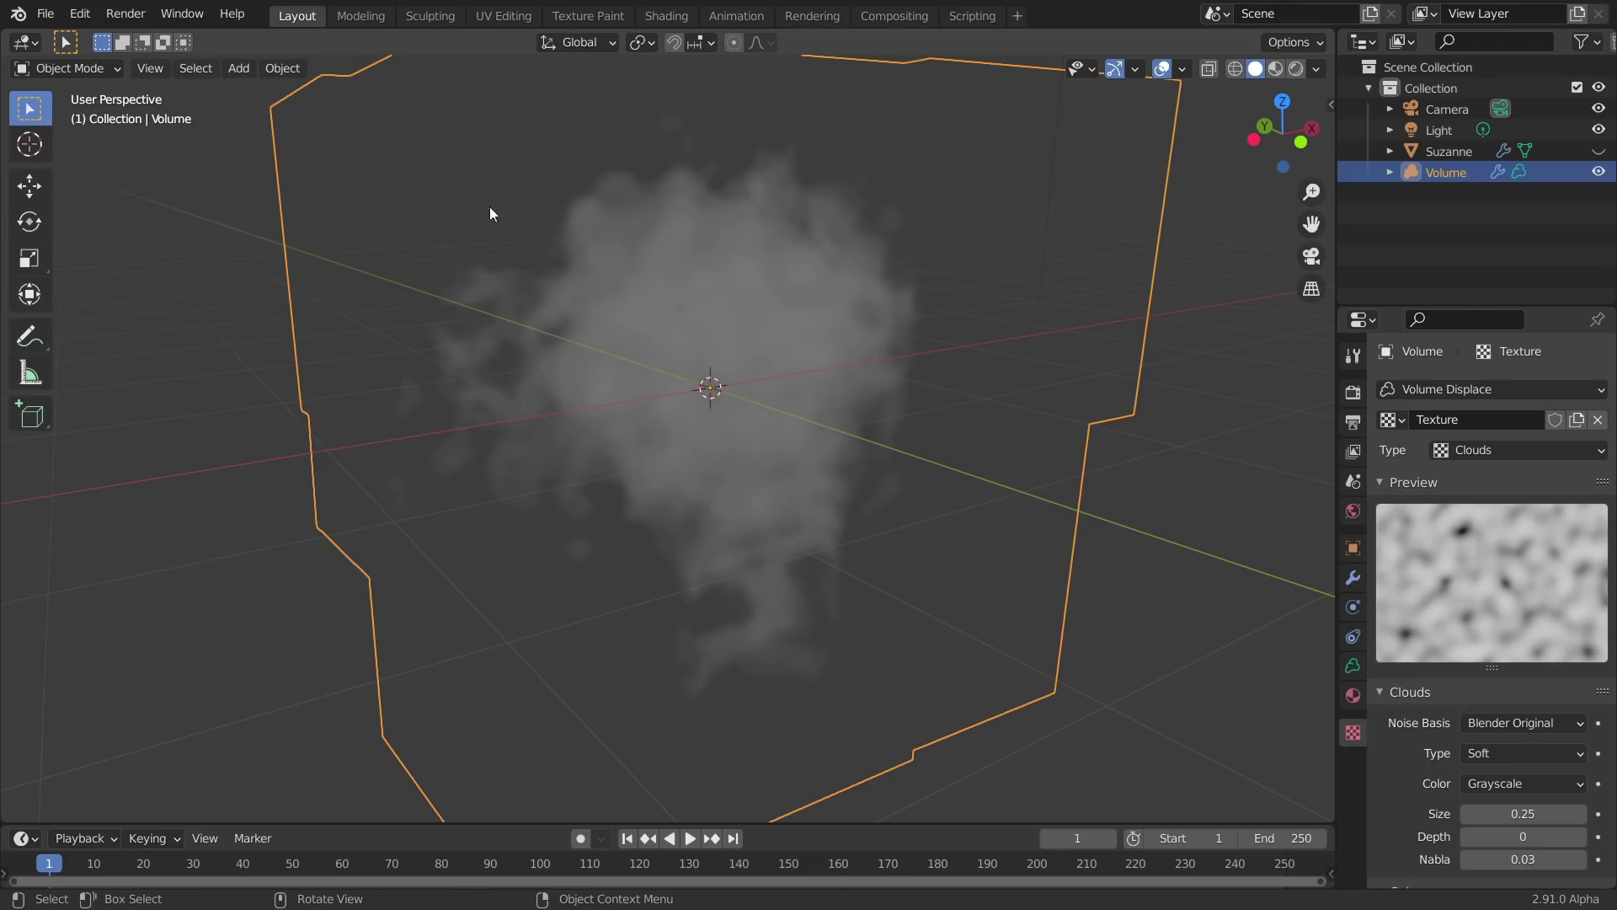
{"action": "left_click_drag", "start_coordinate": [1516, 837], "coordinate": [1537, 840]}
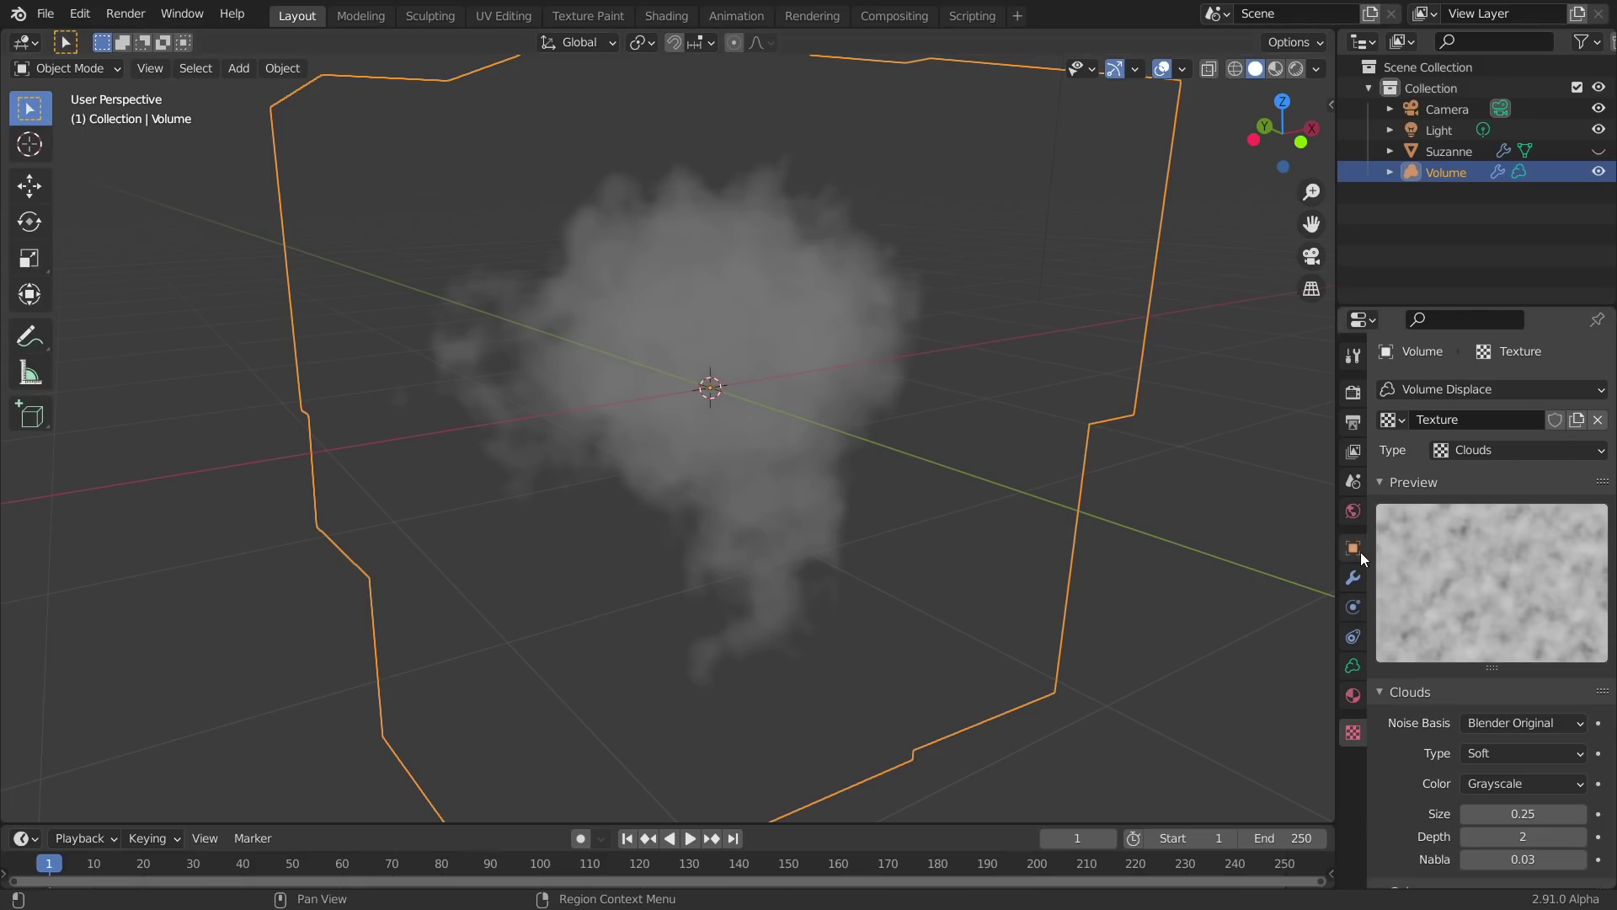
Step: Test a Volume Displace strength of 0 and raise the strength to 0.55
{"action": "left_click", "coordinate": [1353, 577]}
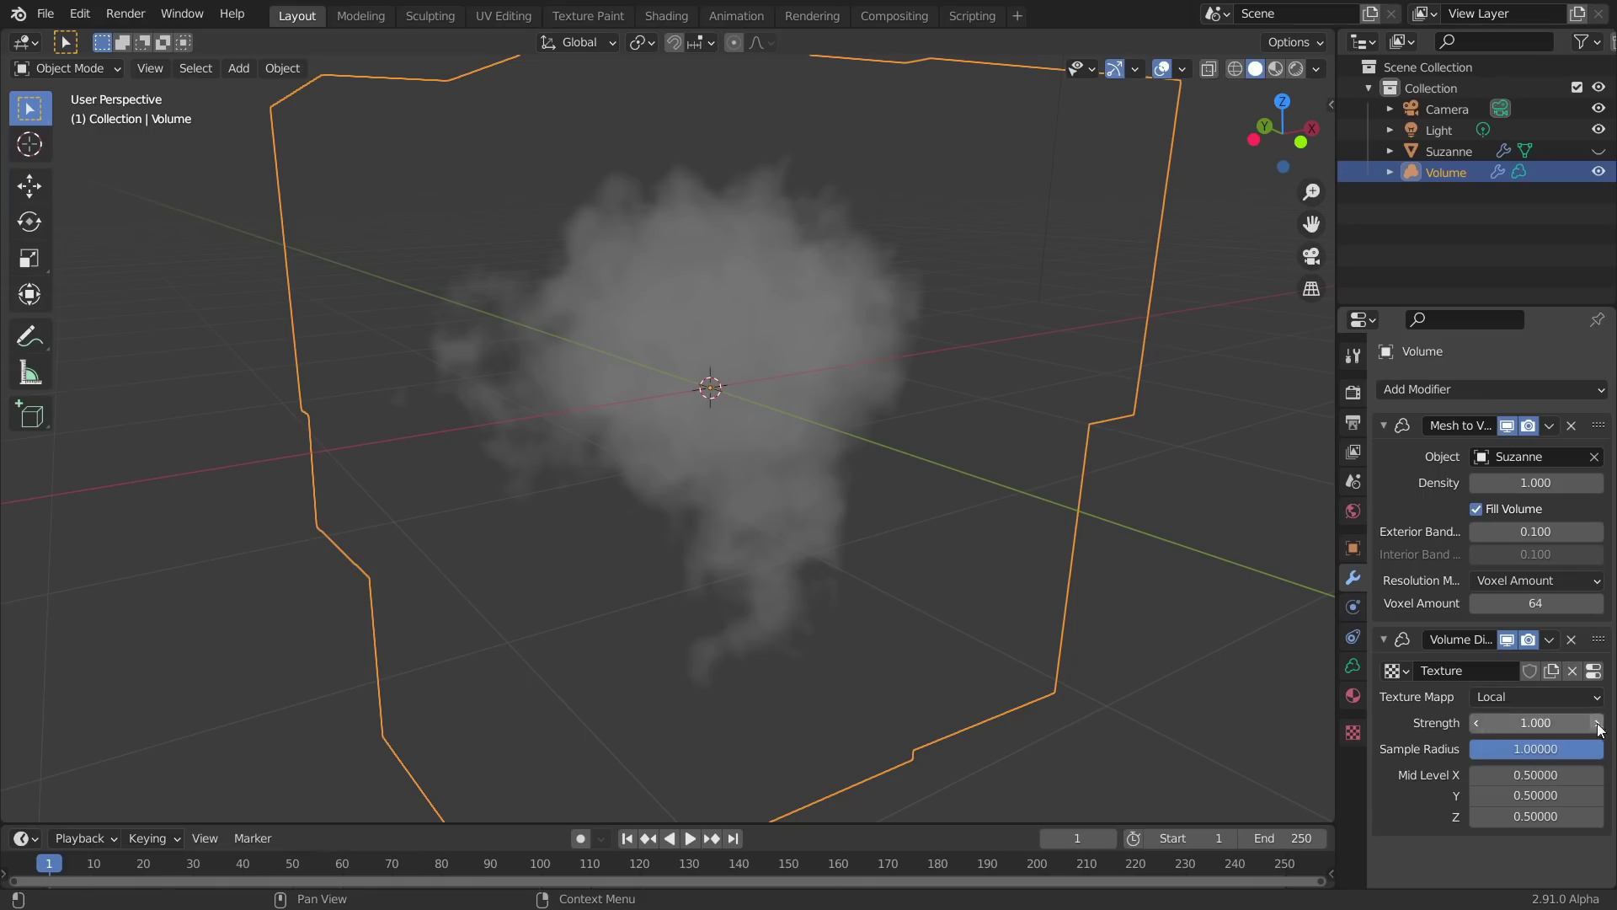
{"action": "double_click", "coordinate": [1543, 726]}
{"action": "type", "text": "0"}
{"action": "key", "text": "Return"}
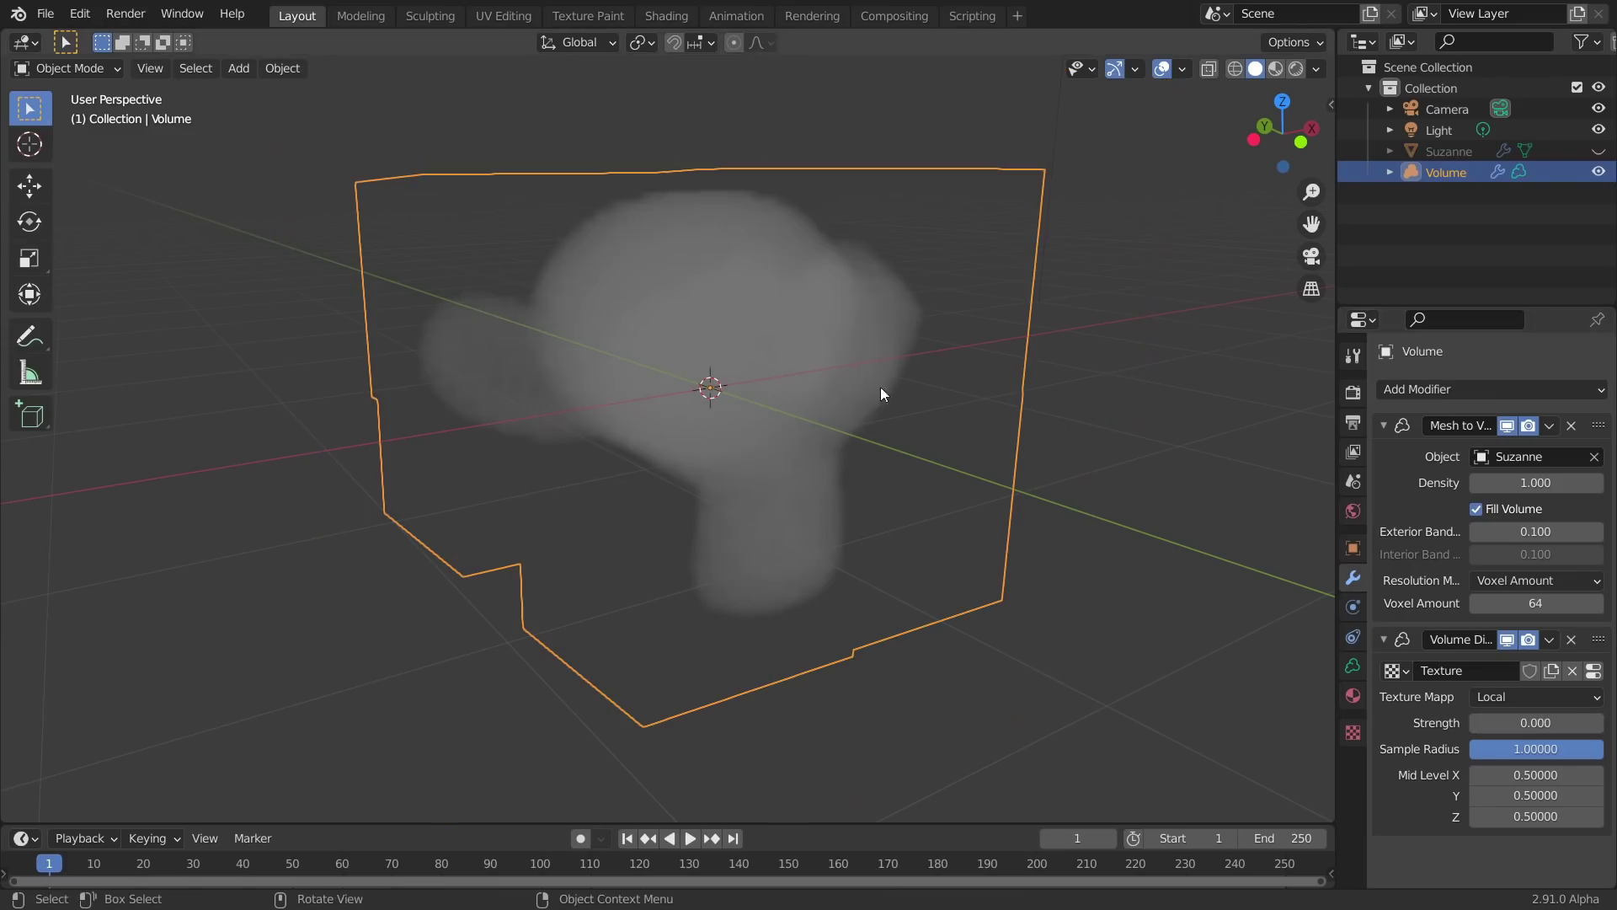
{"action": "left_click_drag", "start_coordinate": [1542, 725], "coordinate": [1607, 726]}
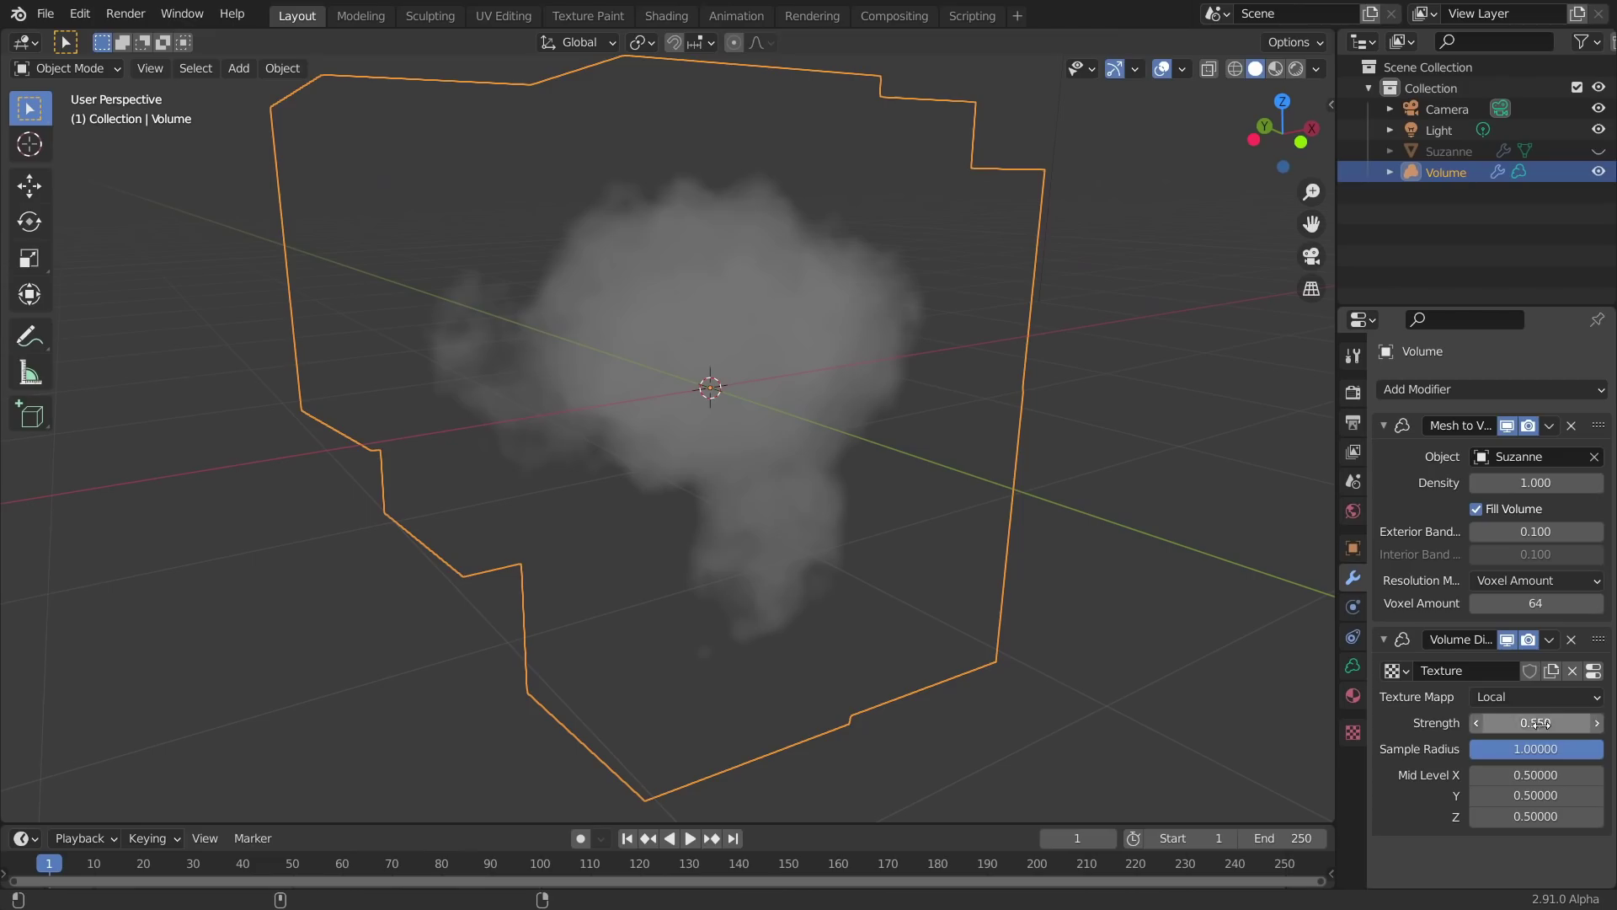
Step: Move the volume sideways to test how the local texture mapping displaces it, and cancel the move
{"action": "middle_click_drag", "start_coordinate": [783, 347], "coordinate": [720, 345]}
{"action": "key", "text": "g"}
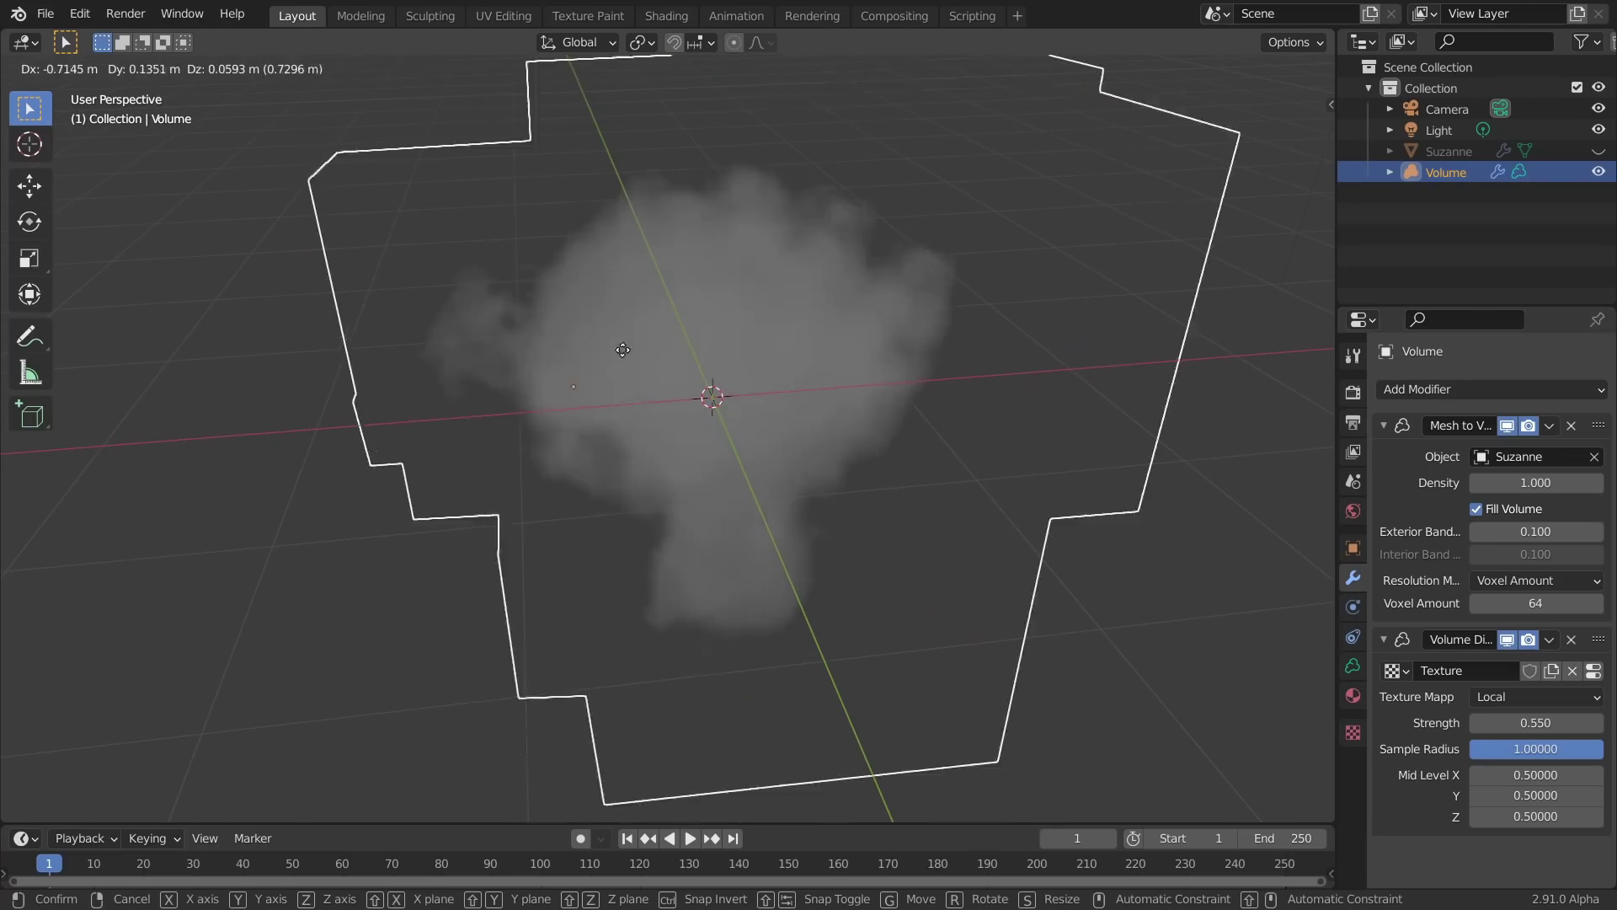
{"action": "key", "text": "Escape"}
Step: Unhide the Suzanne mesh and test moving the volume object separately from it, cancelling the move
{"action": "left_click", "coordinate": [1449, 151]}
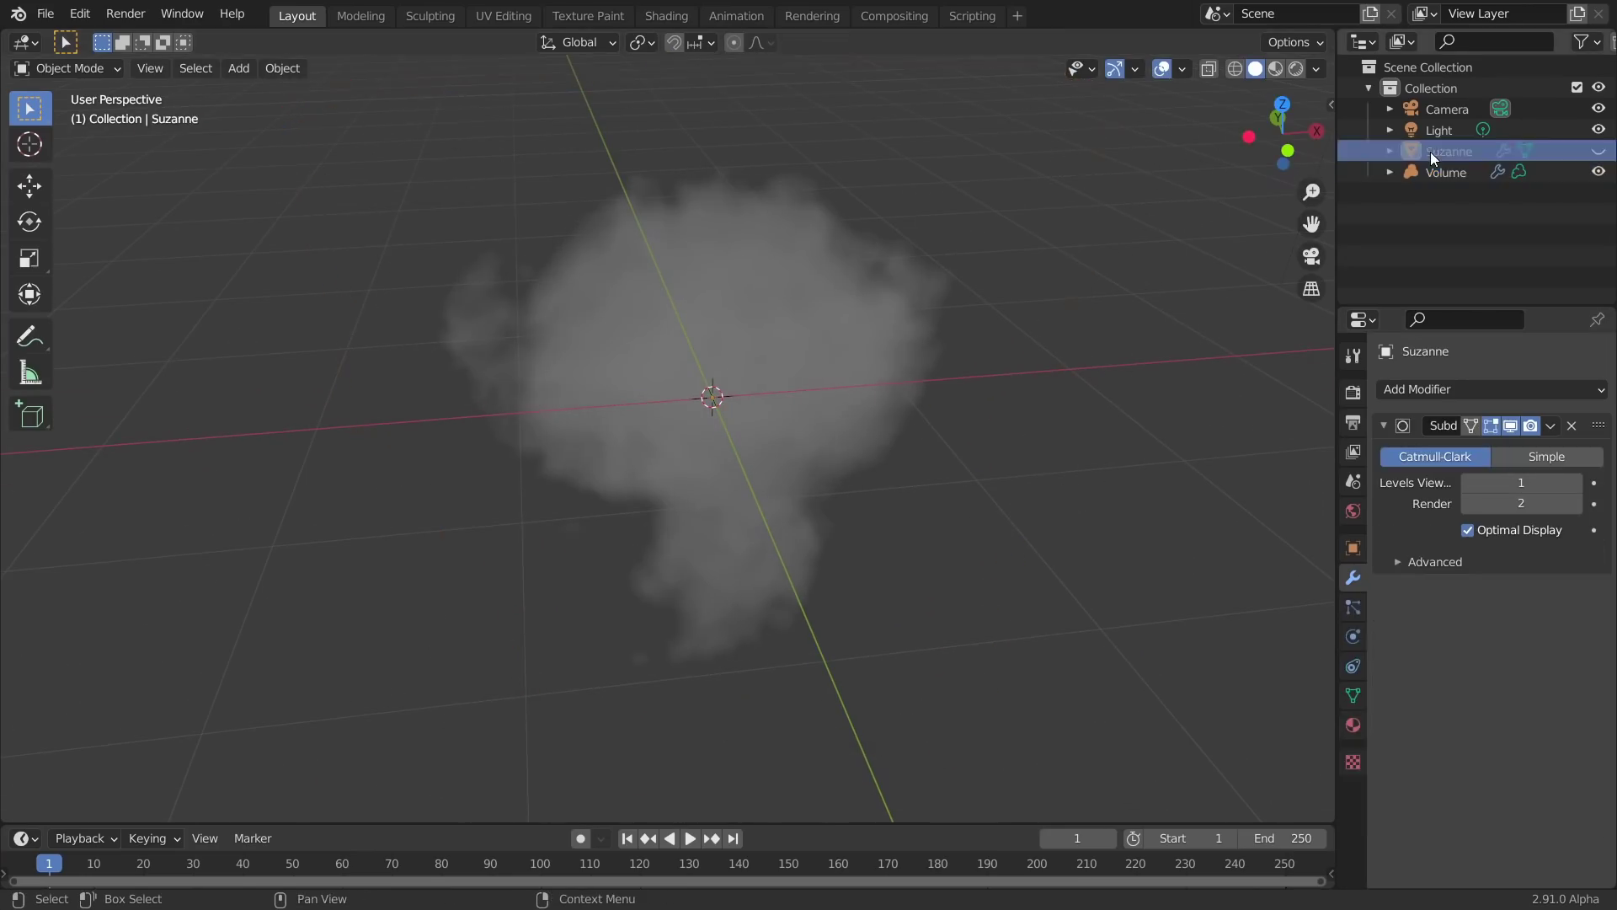
{"action": "key", "text": "alt+h"}
{"action": "left_click", "coordinate": [740, 333]}
{"action": "key", "text": "g"}
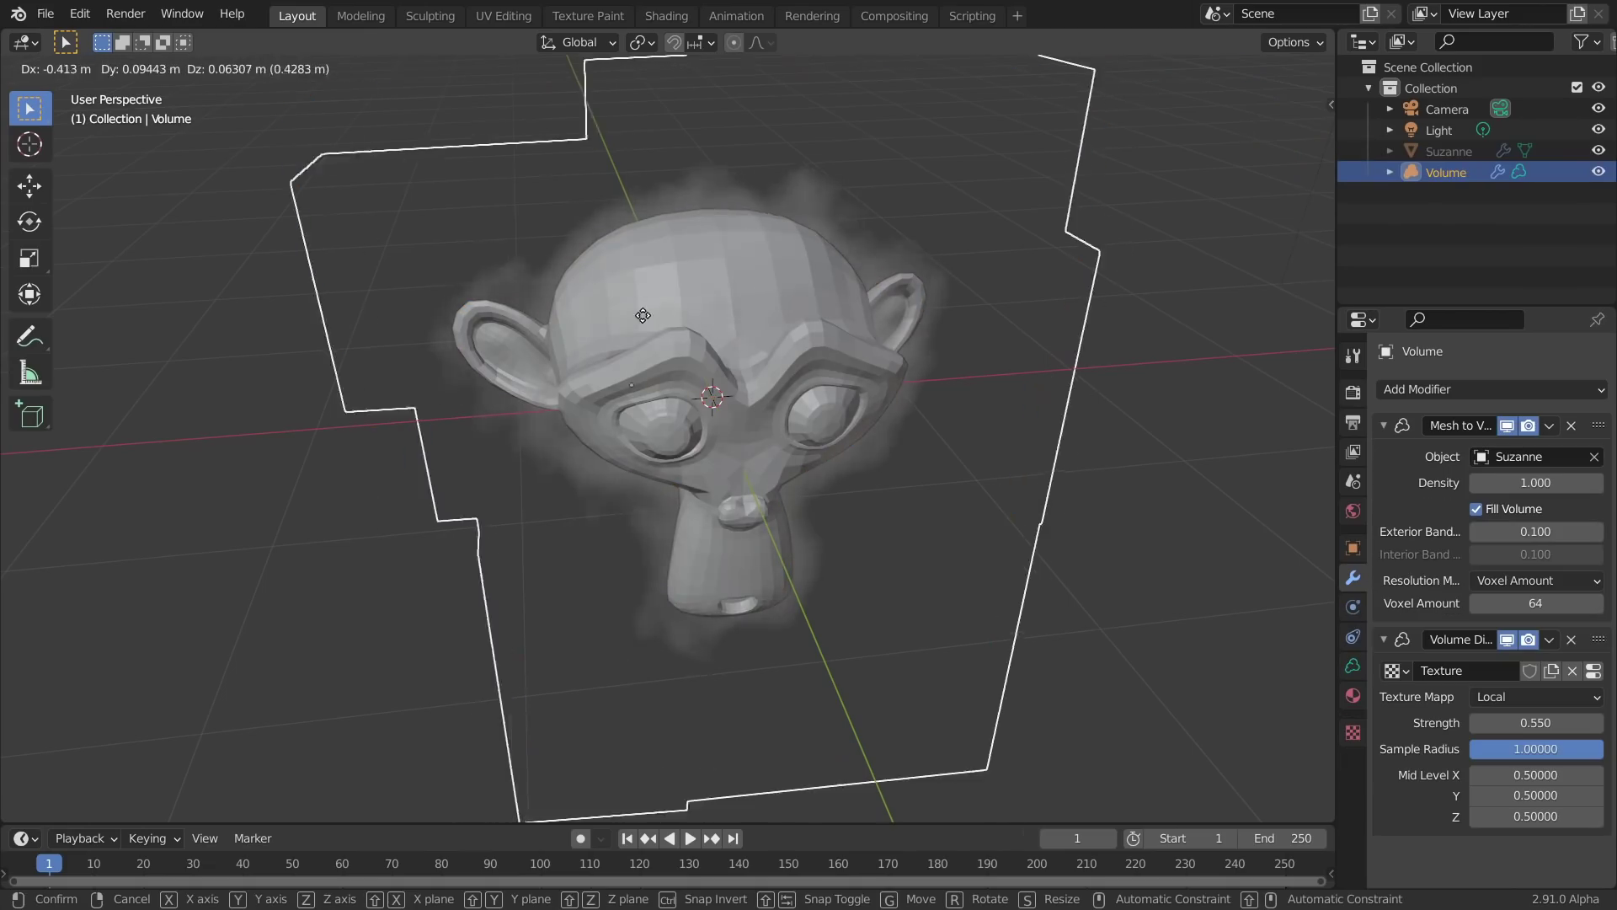
{"action": "key", "text": "Escape"}
Step: Move the Suzanne mesh to both sides to test how the cloud follows it, and undo the second move
{"action": "left_click", "coordinate": [760, 310]}
{"action": "key", "text": "g"}
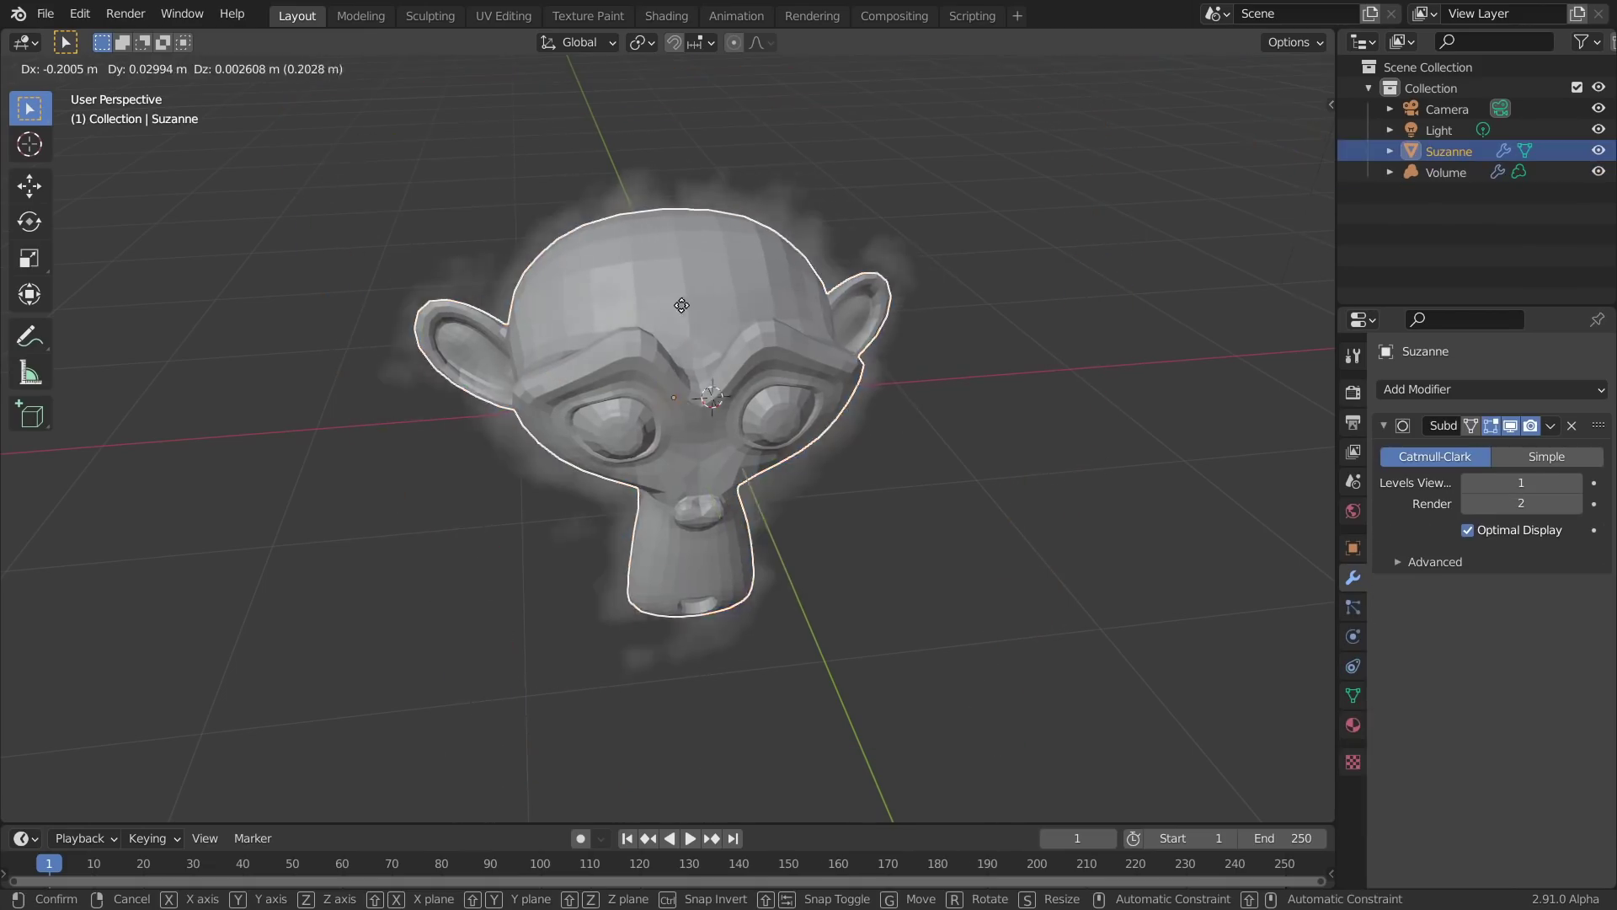
{"action": "left_click", "coordinate": [532, 276]}
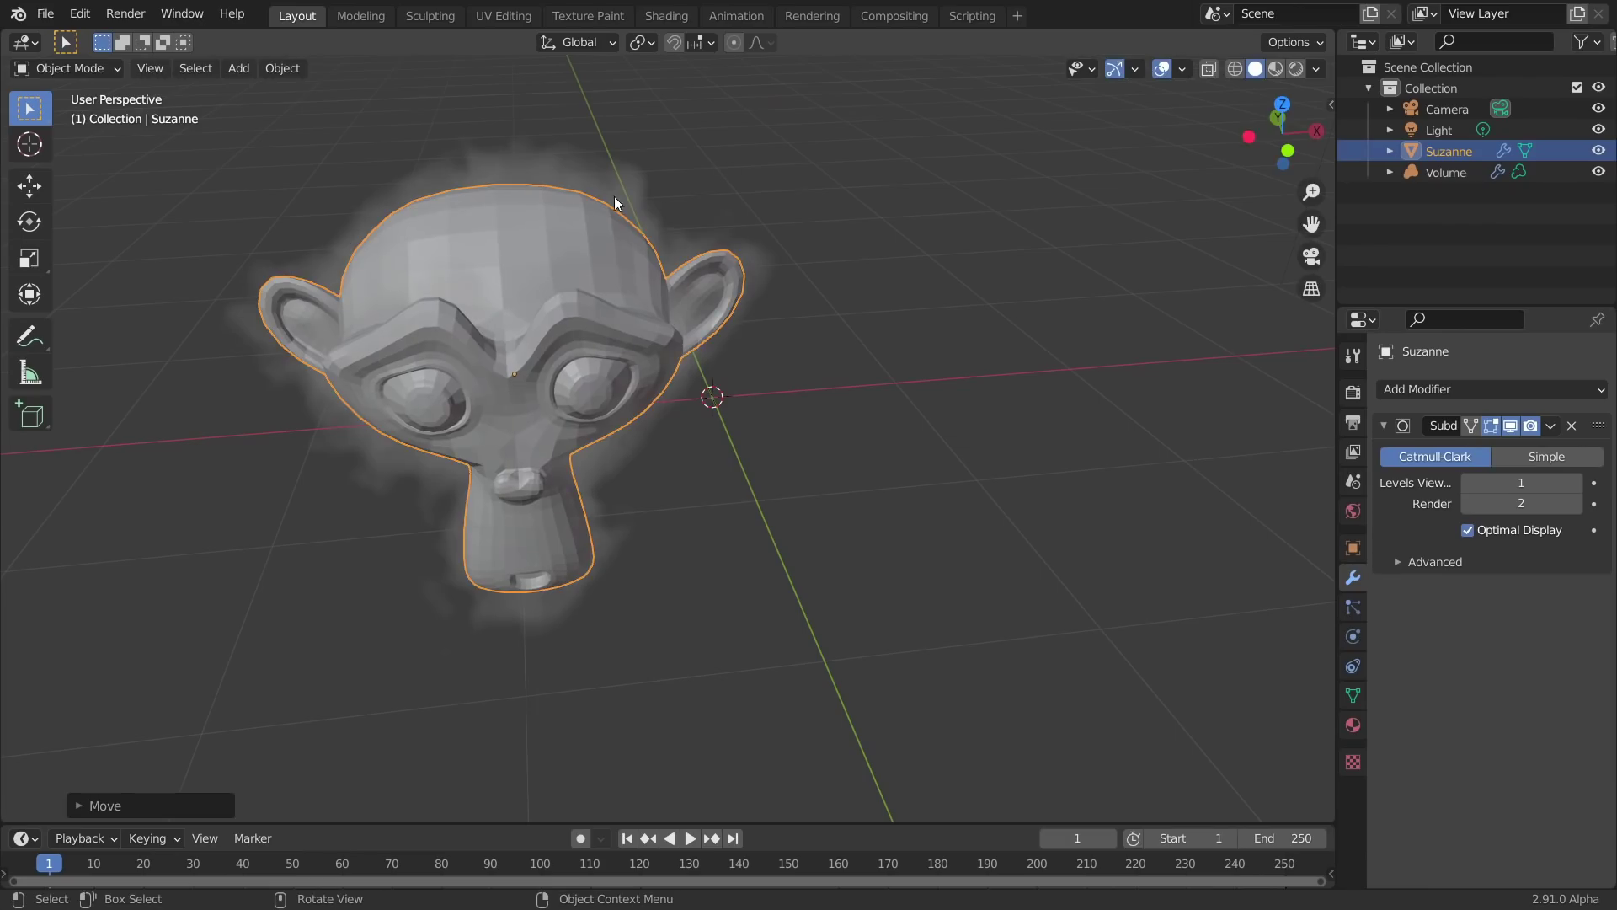
{"action": "key", "text": "g"}
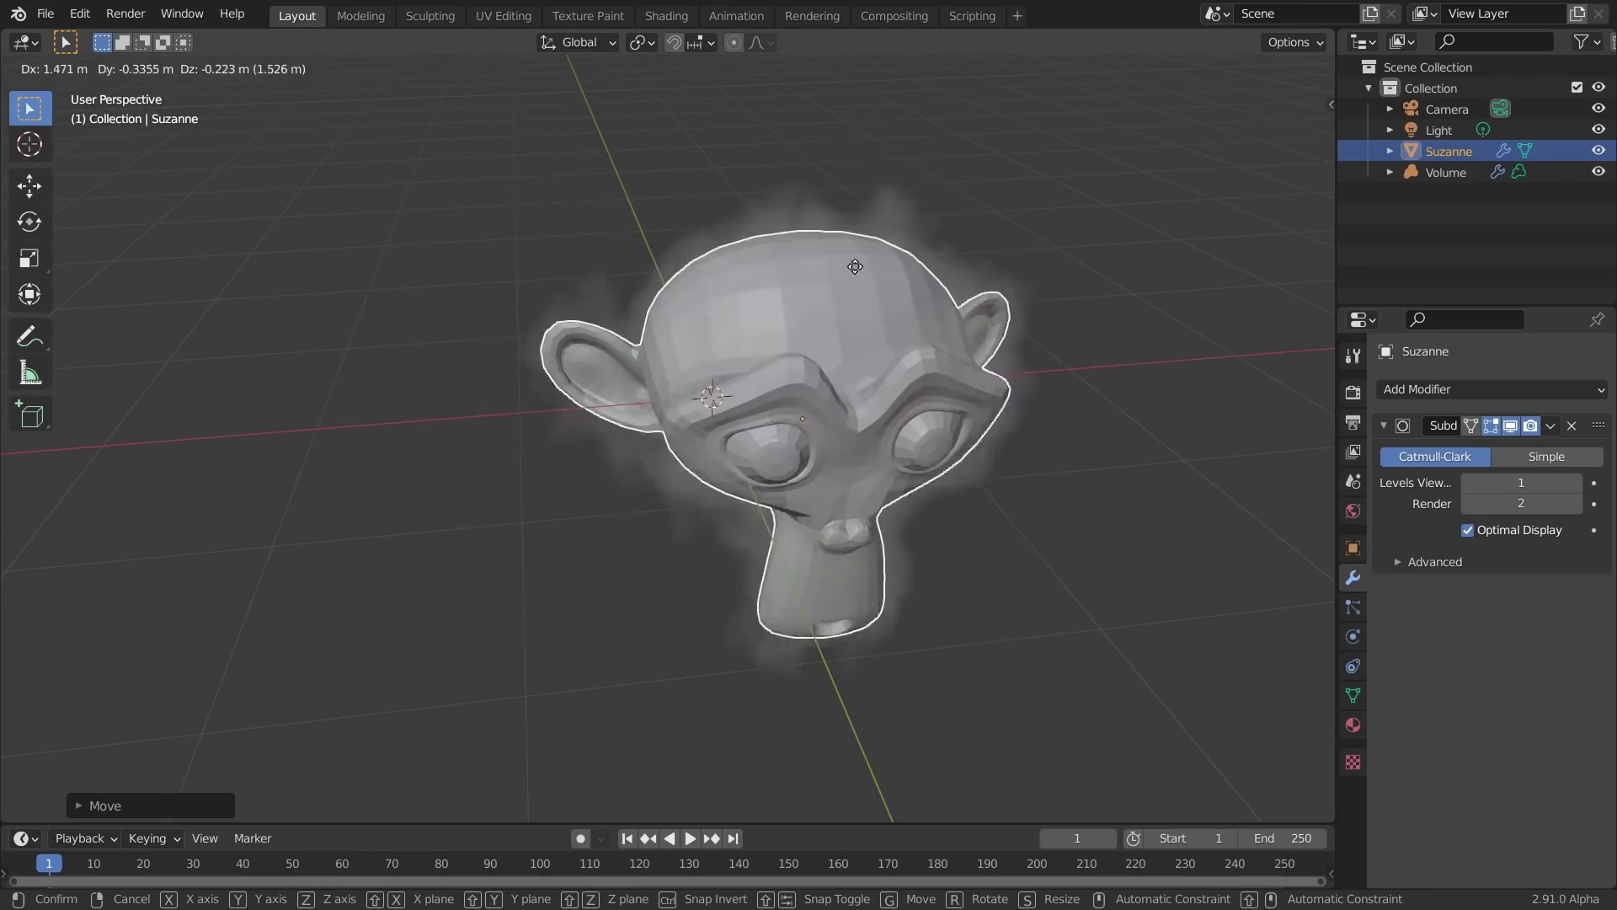
{"action": "left_click", "coordinate": [878, 283]}
{"action": "key", "text": "ctrl+z"}
{"action": "left_click", "coordinate": [638, 209]}
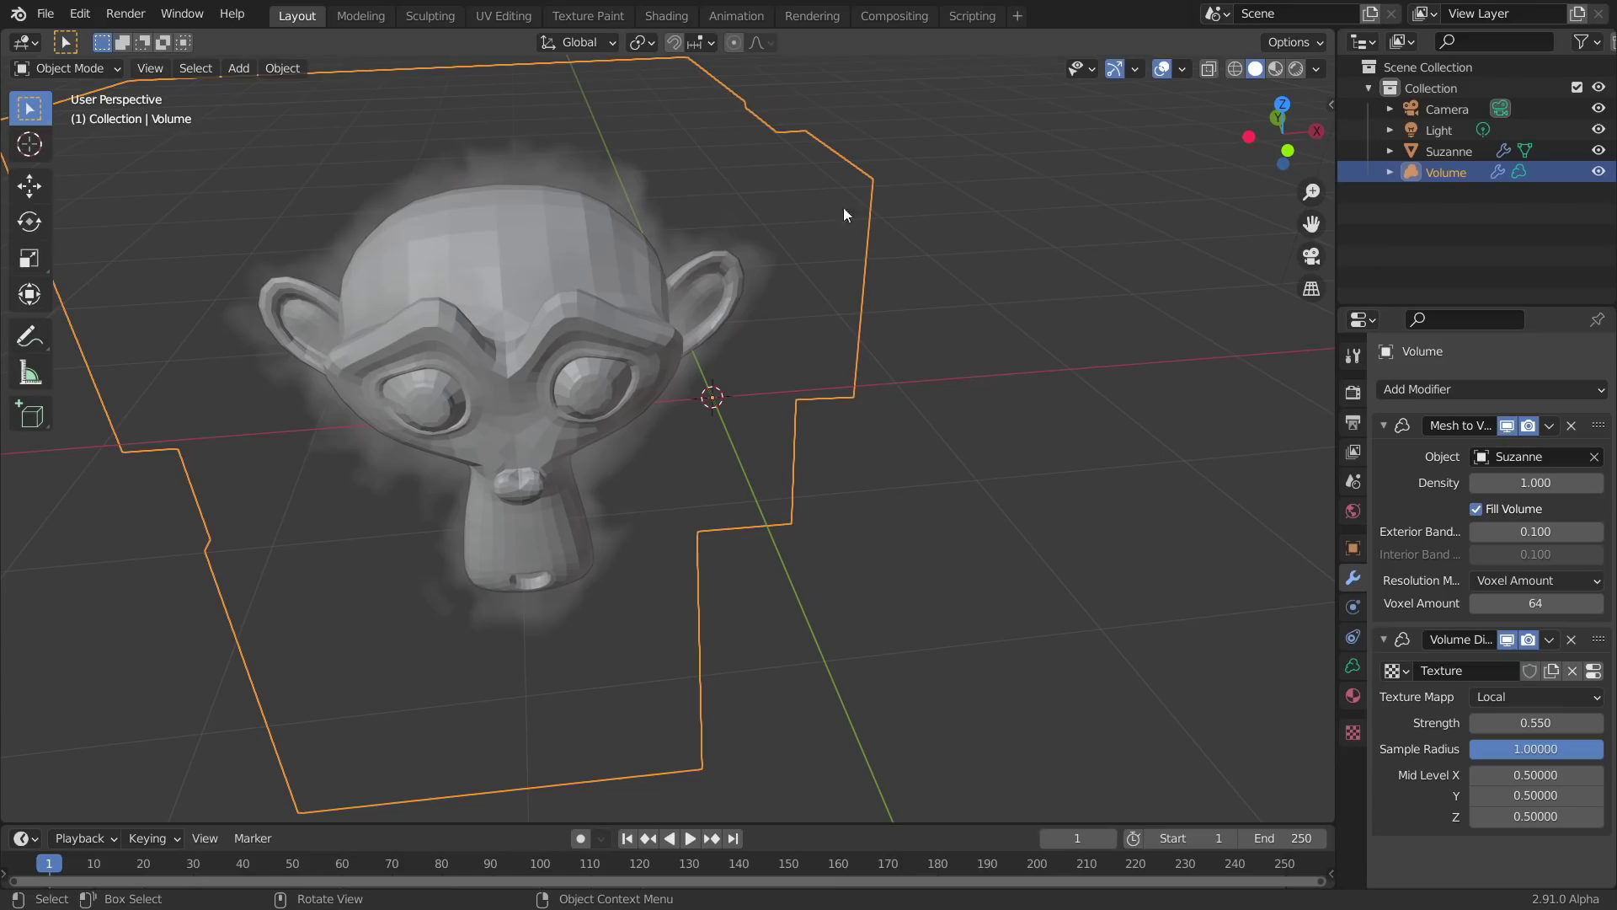
{"action": "left_click", "coordinate": [1517, 697]}
Step: Reset the Suzanne mesh's X, Y and Z location to 0 m and hide the mesh
{"action": "left_click", "coordinate": [1451, 150]}
{"action": "key", "text": "n"}
{"action": "left_click_drag", "start_coordinate": [1199, 187], "coordinate": [1199, 143]}
{"action": "type", "text": "0"}
{"action": "key", "text": "Return"}
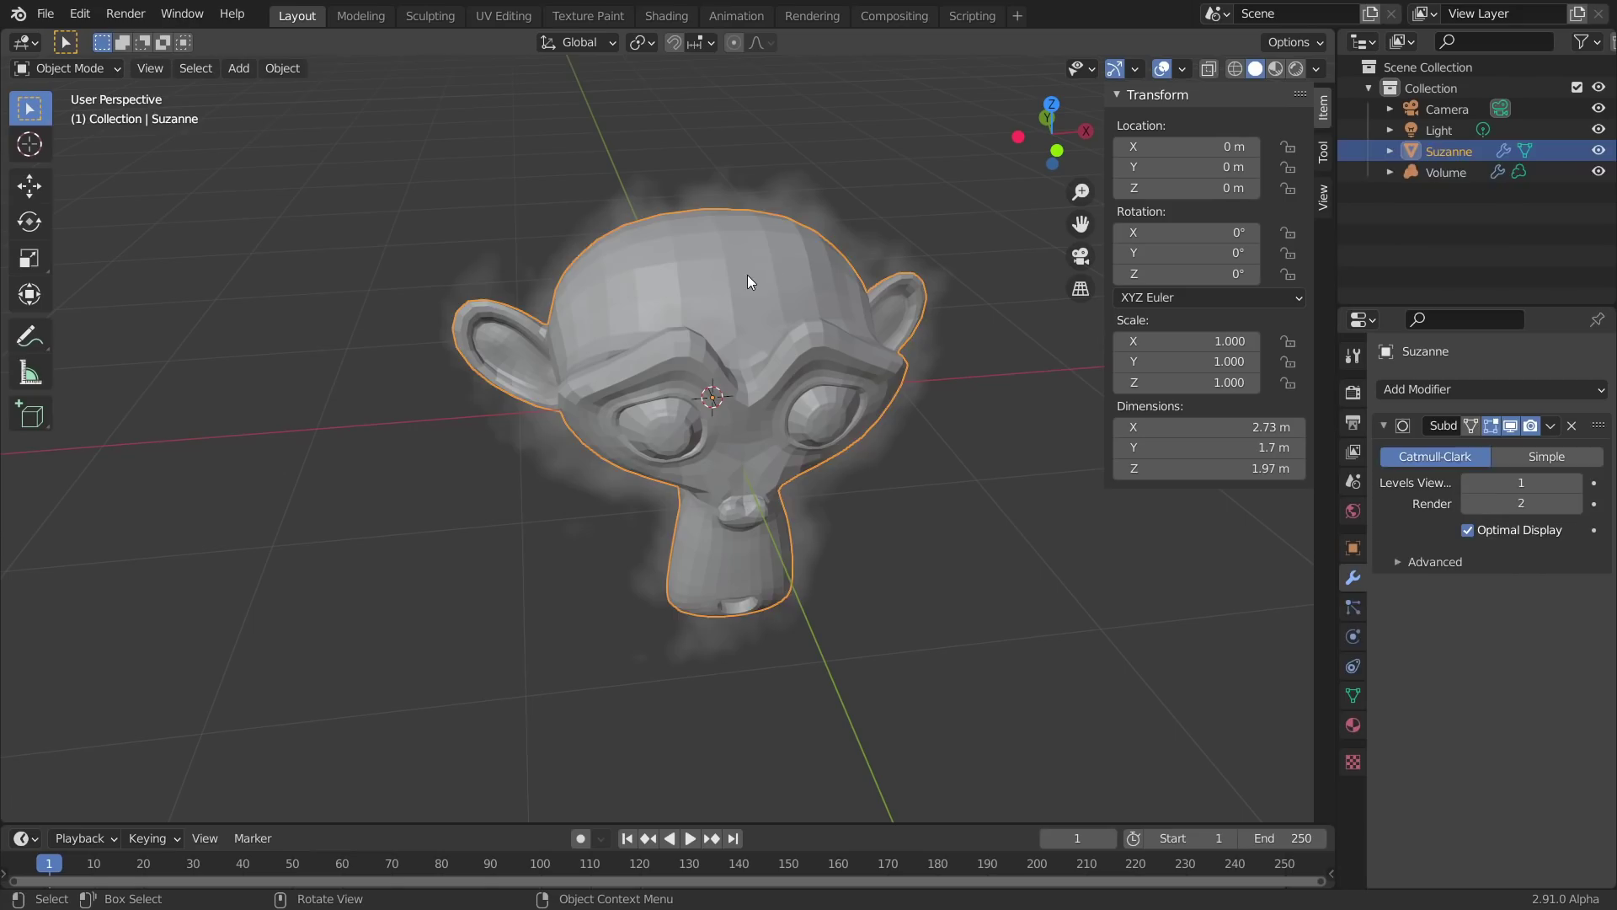
{"action": "left_click", "coordinate": [747, 275]}
{"action": "left_click", "coordinate": [746, 275]}
{"action": "key", "text": "h"}
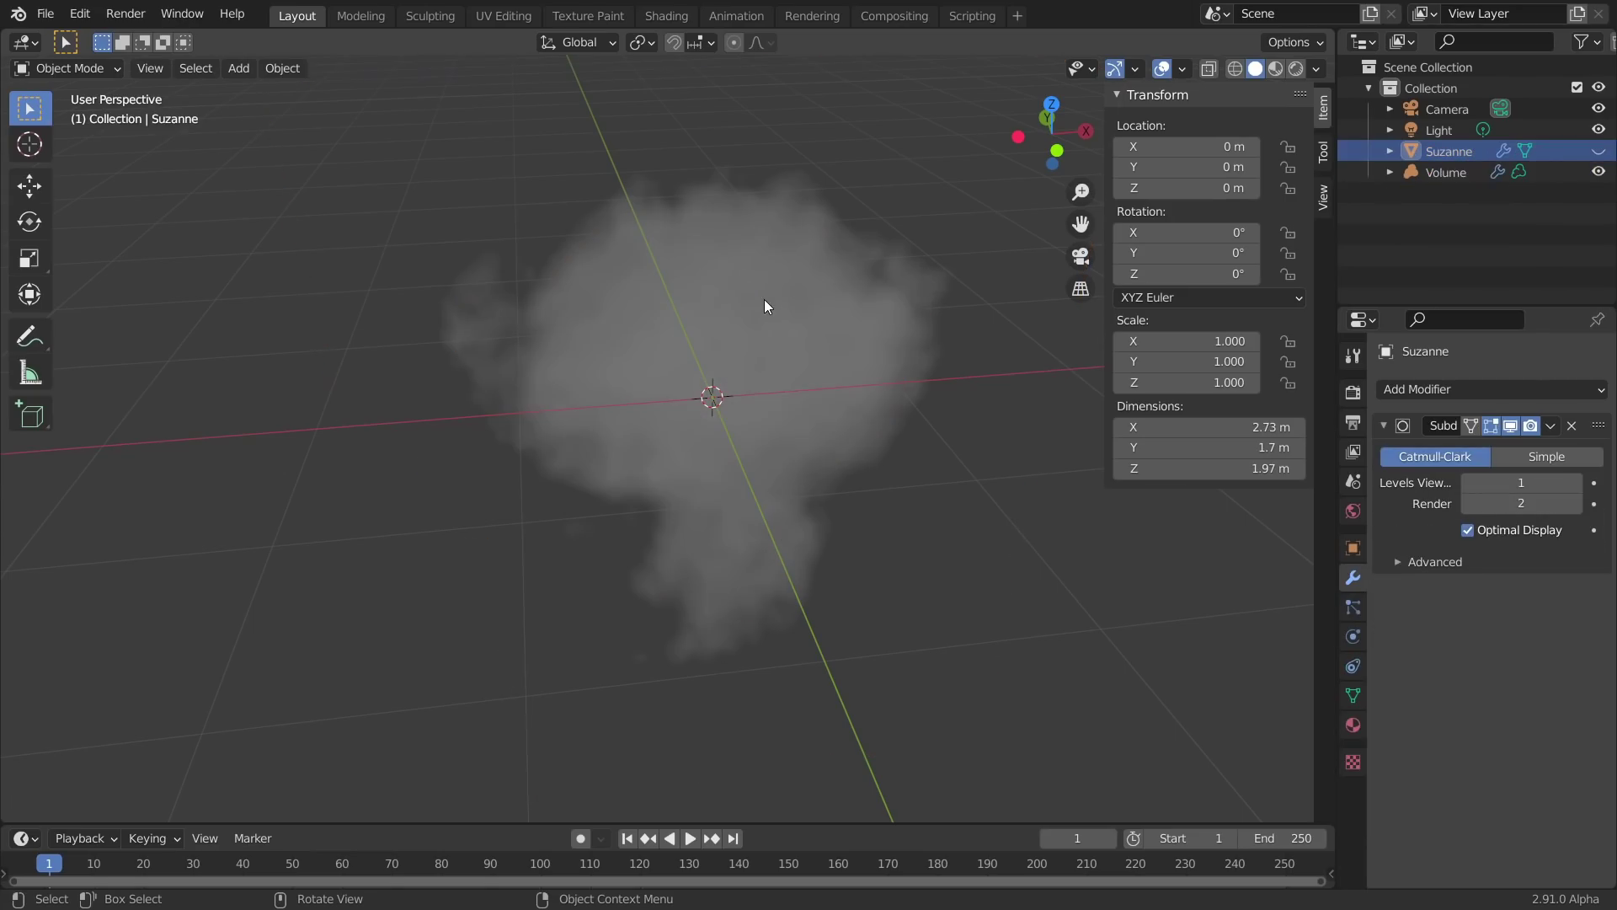
{"action": "key", "text": "n"}
Step: Switch the viewport to rendered shading and set the render engine to Cycles
{"action": "middle_click_drag", "start_coordinate": [732, 271], "coordinate": [765, 341]}
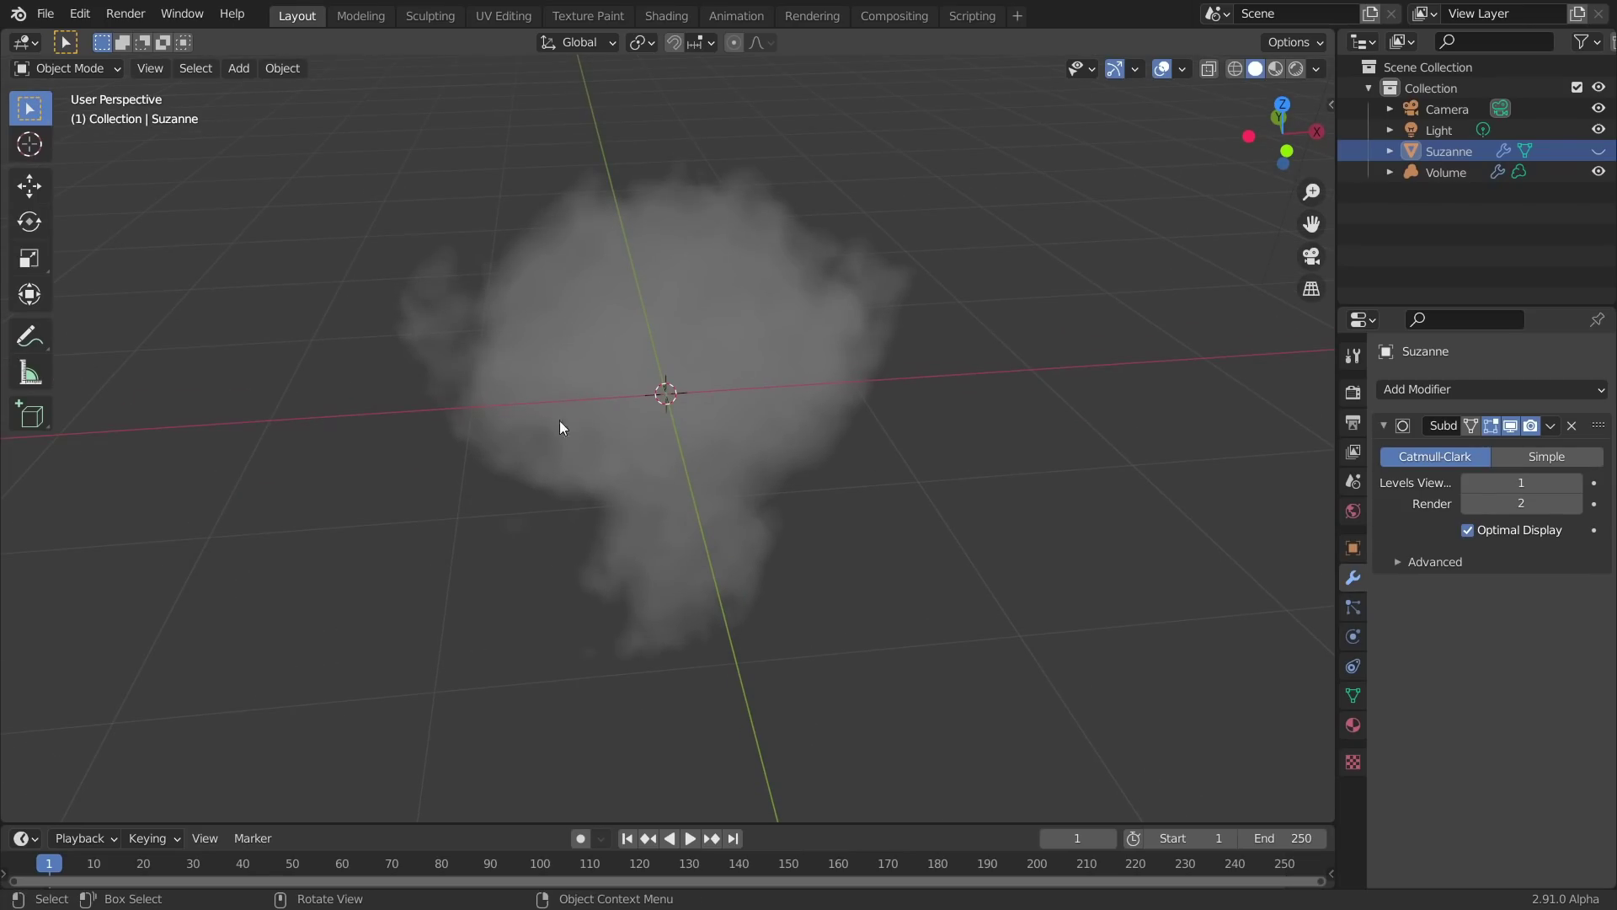
{"action": "left_click", "coordinate": [1296, 70]}
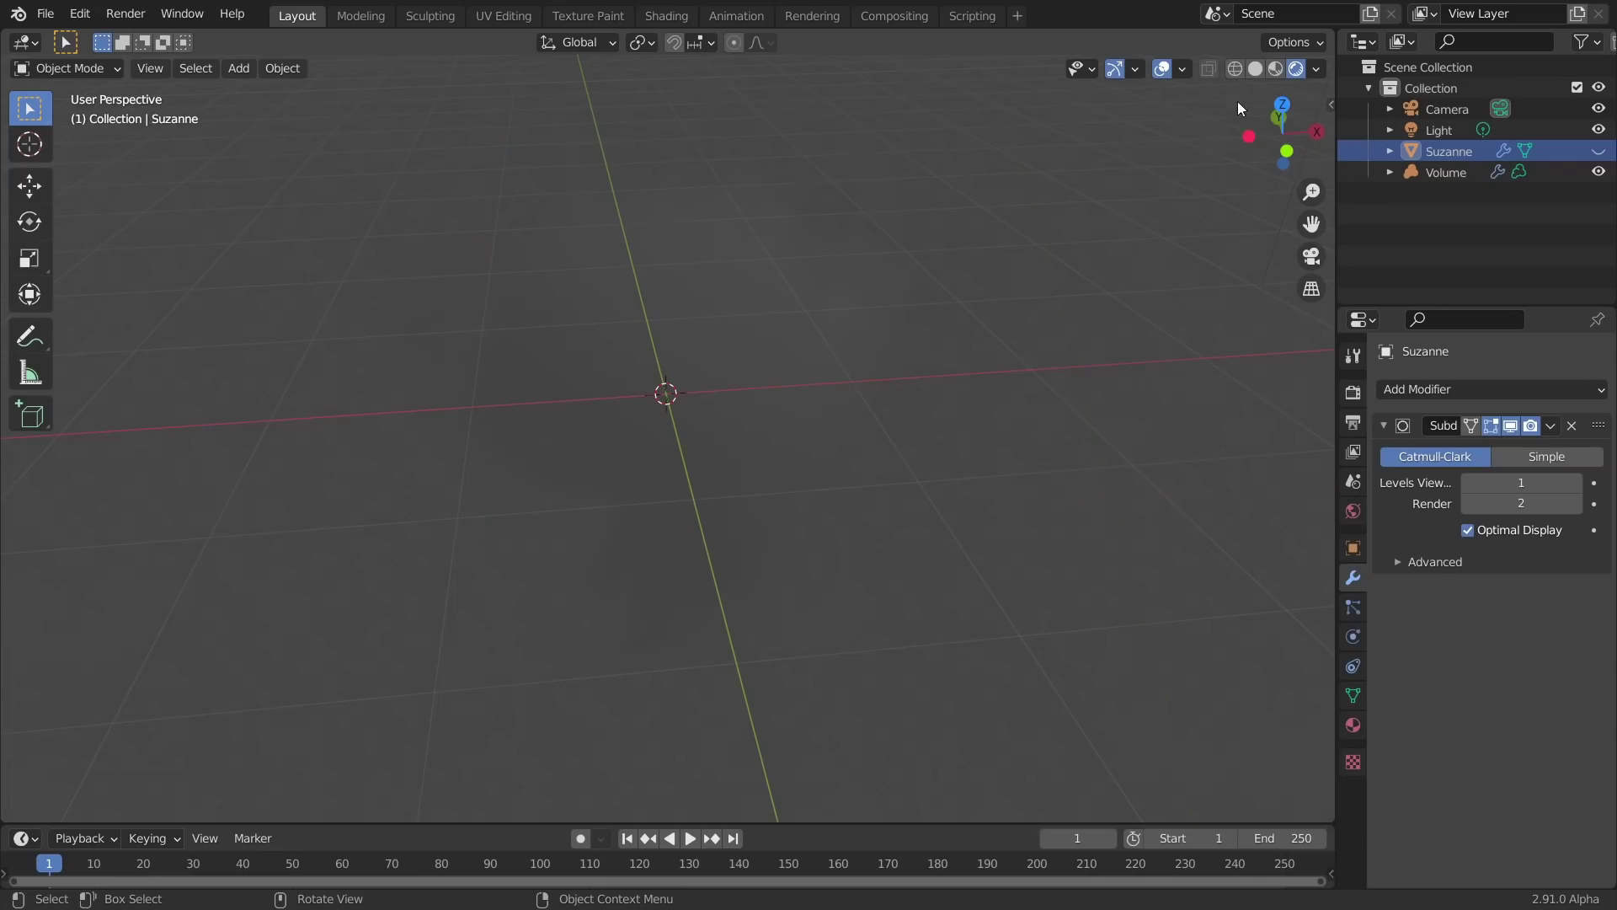
{"action": "mouse_move", "coordinate": [633, 403]}
{"action": "middle_mouse_down"}
{"action": "mouse_move", "coordinate": [811, 300]}
{"action": "mouse_move", "coordinate": [733, 404]}
{"action": "middle_mouse_up"}
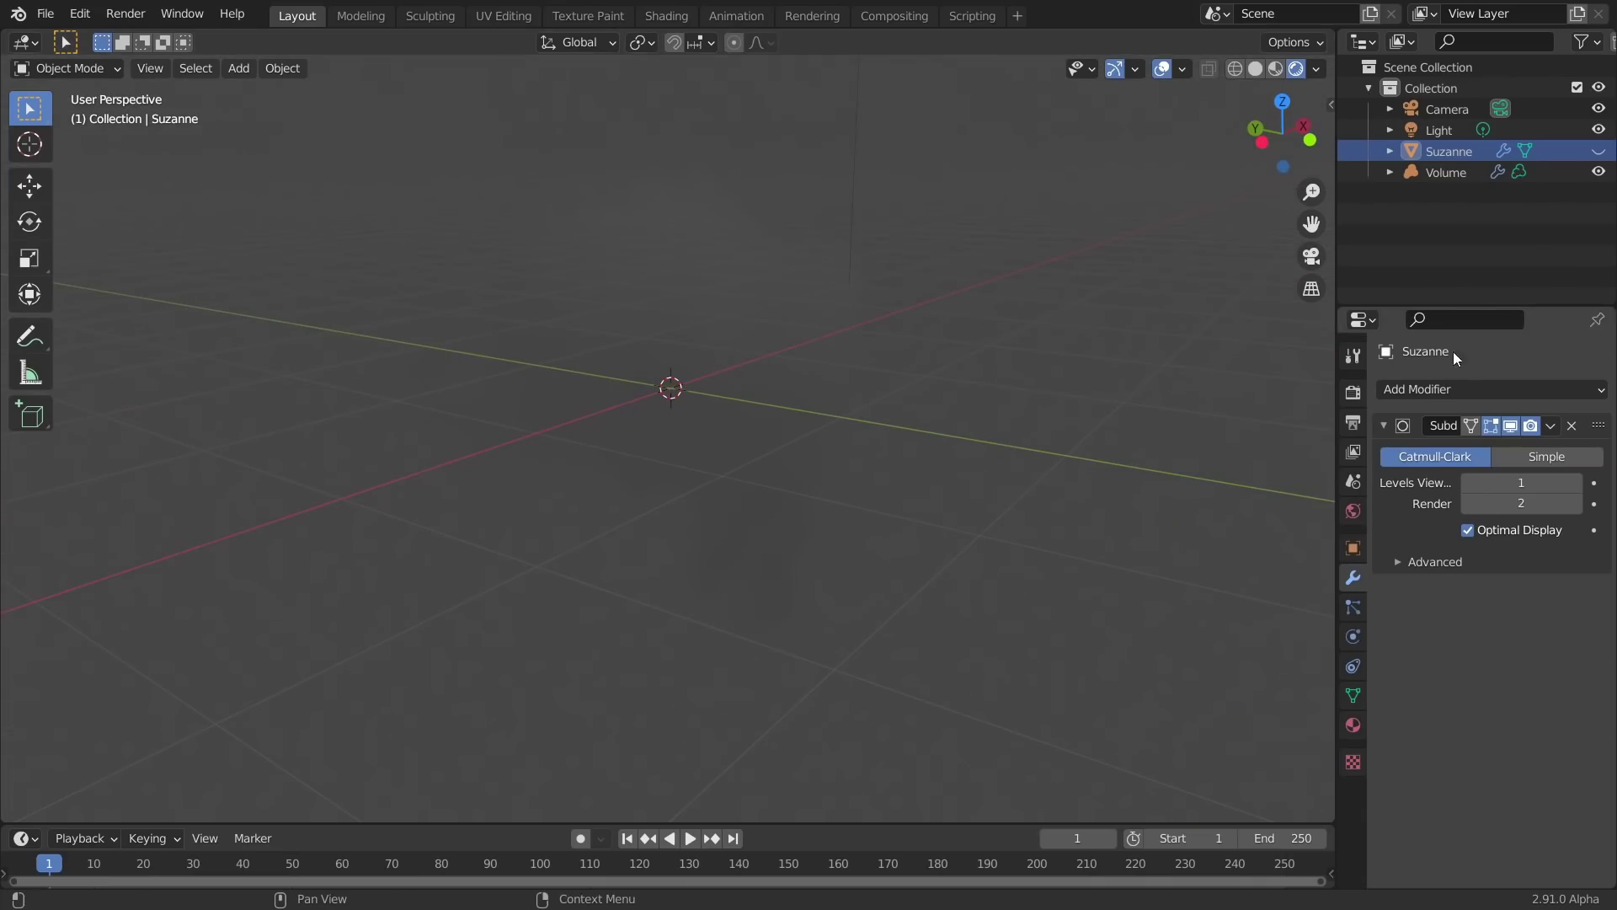
{"action": "left_click", "coordinate": [1354, 393]}
{"action": "left_click", "coordinate": [1517, 389]}
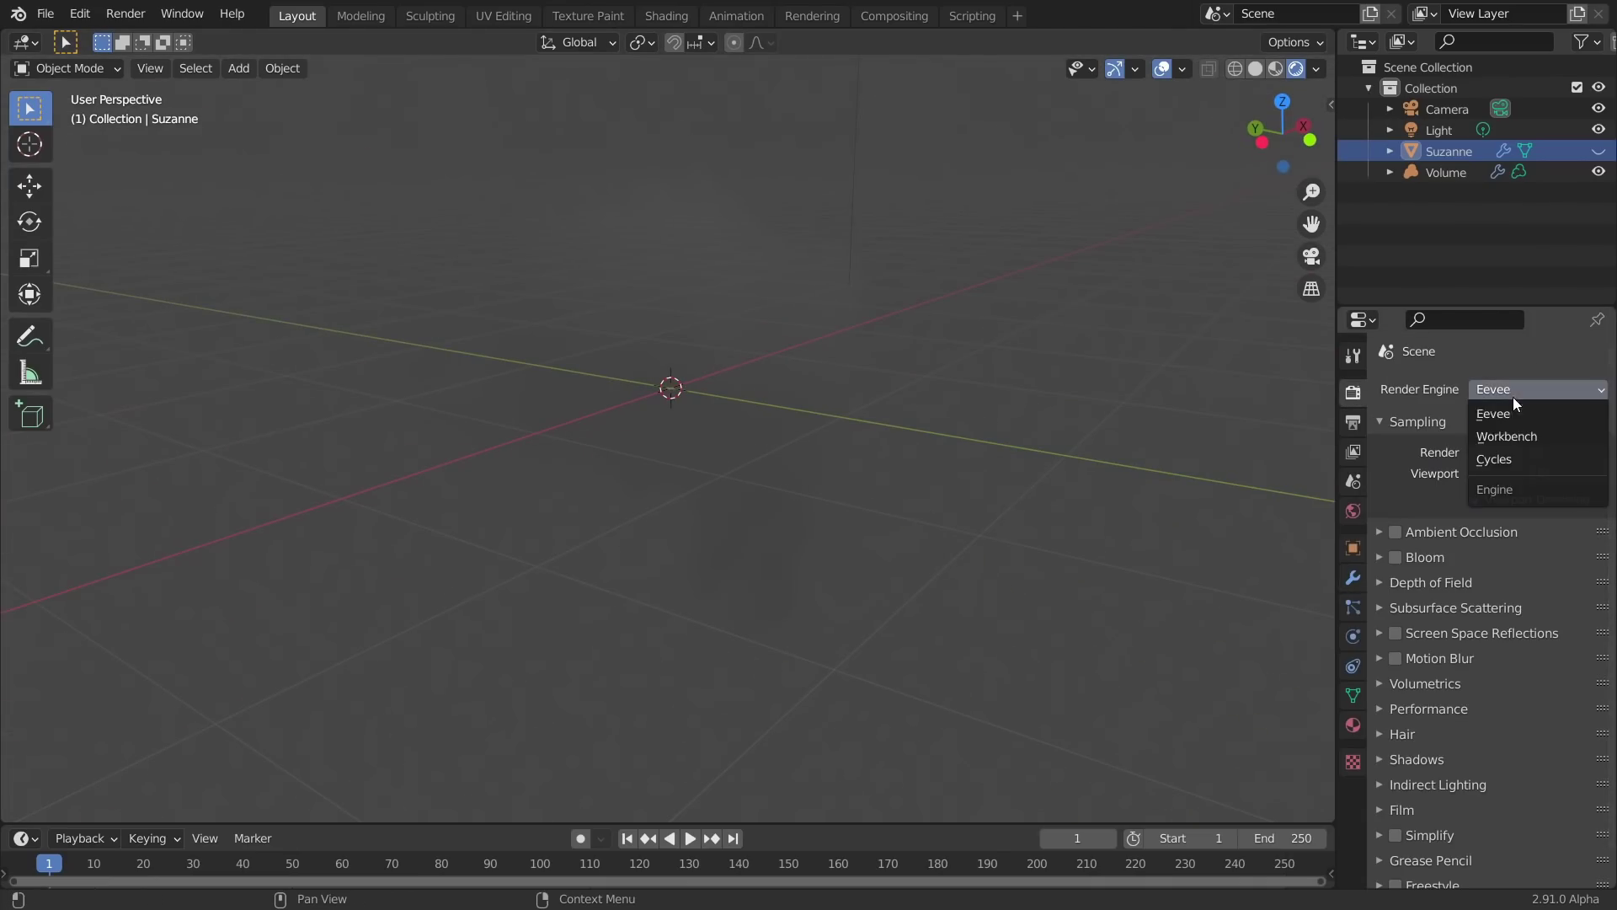
{"action": "left_click", "coordinate": [1530, 462]}
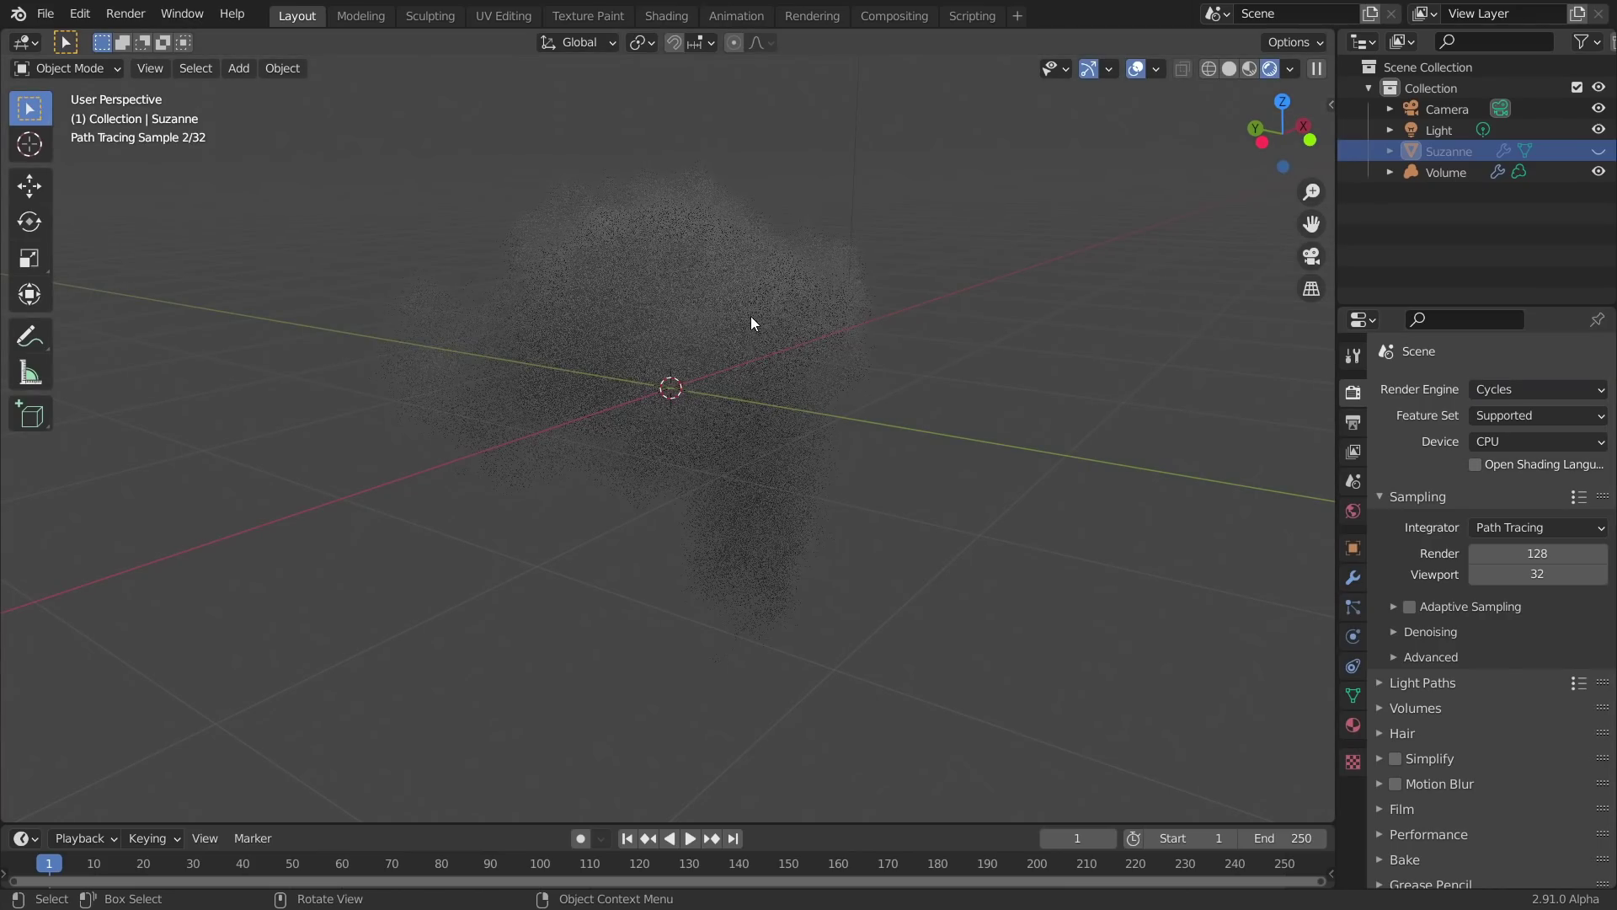
Step: Set the volume's Mesh to Volume density to 10
{"action": "left_click", "coordinate": [653, 371]}
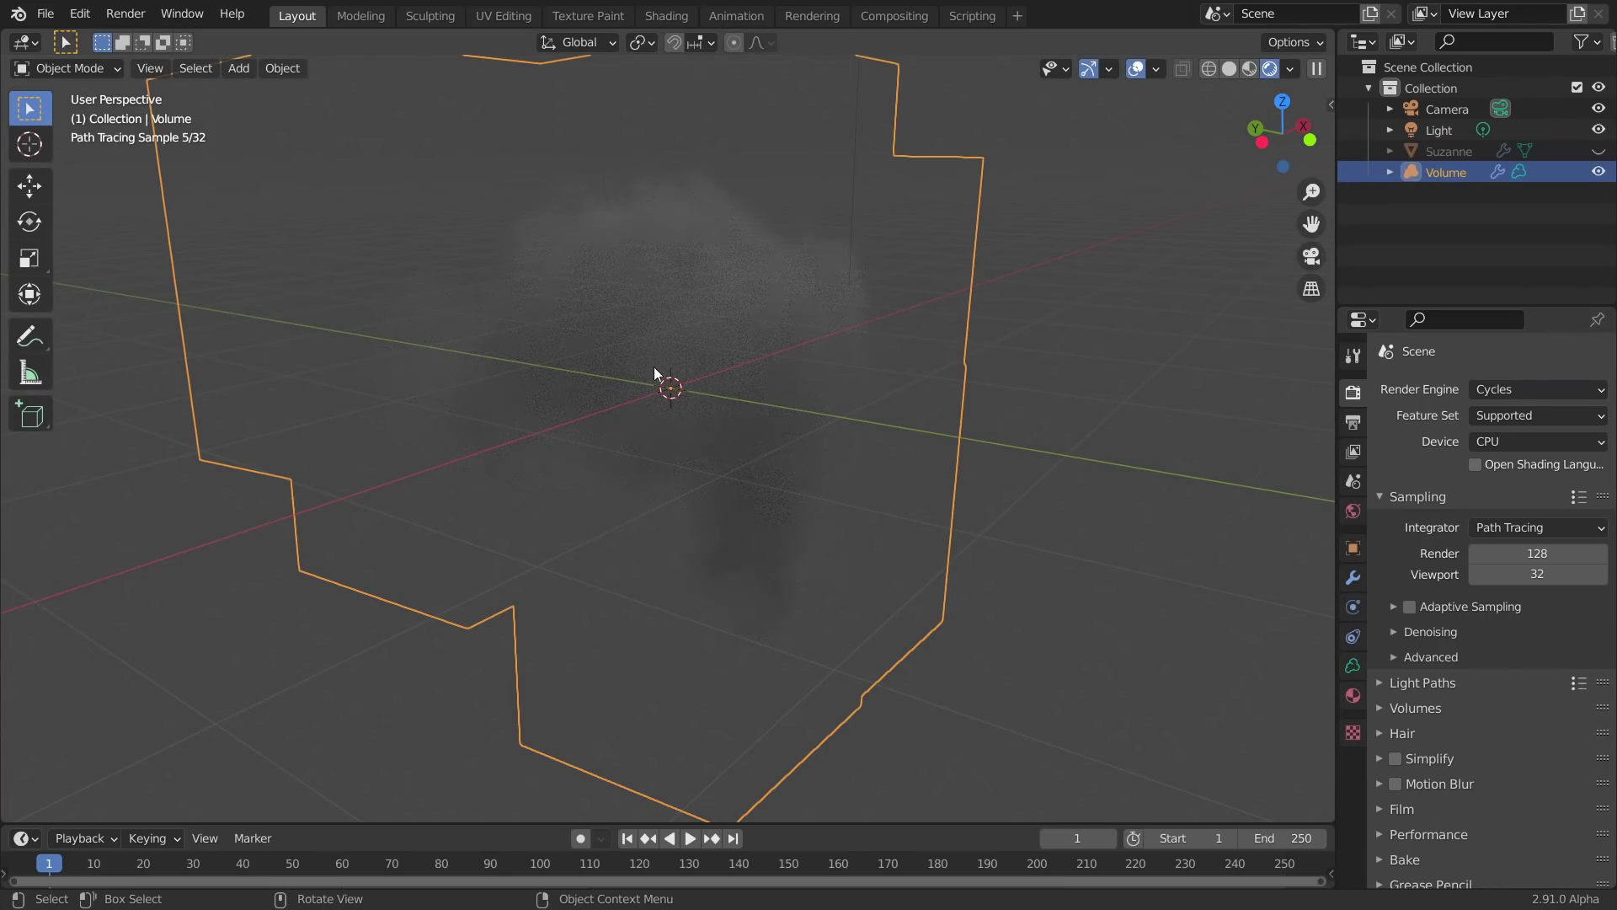
{"action": "left_click", "coordinate": [1353, 579]}
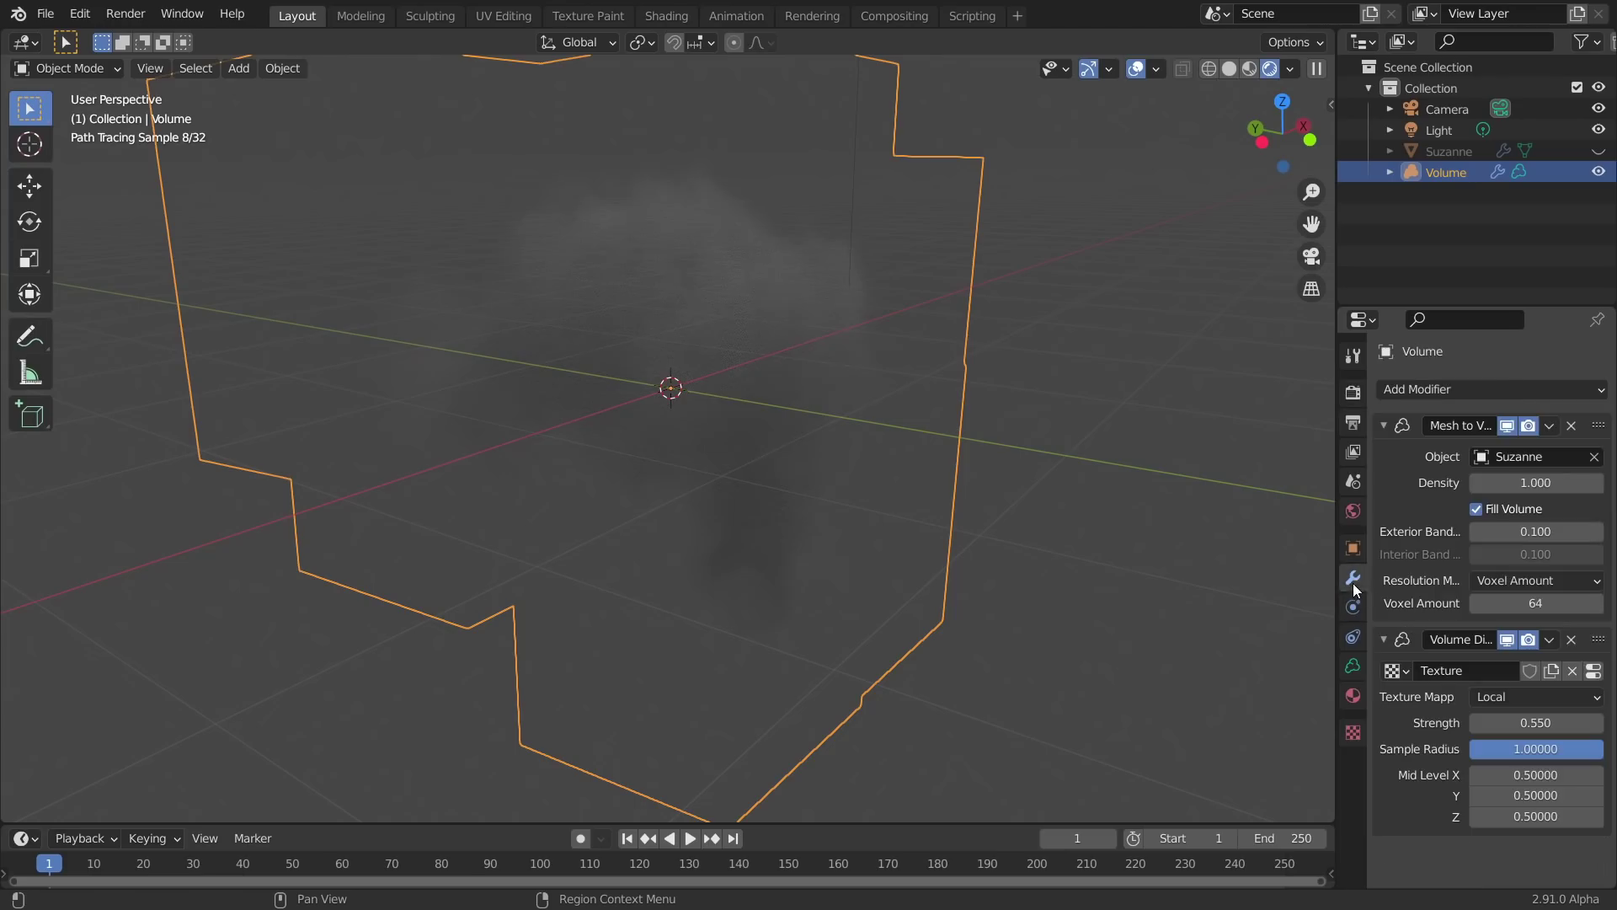
{"action": "left_click", "coordinate": [1529, 482]}
{"action": "type", "text": "10"}
{"action": "key", "text": "Return"}
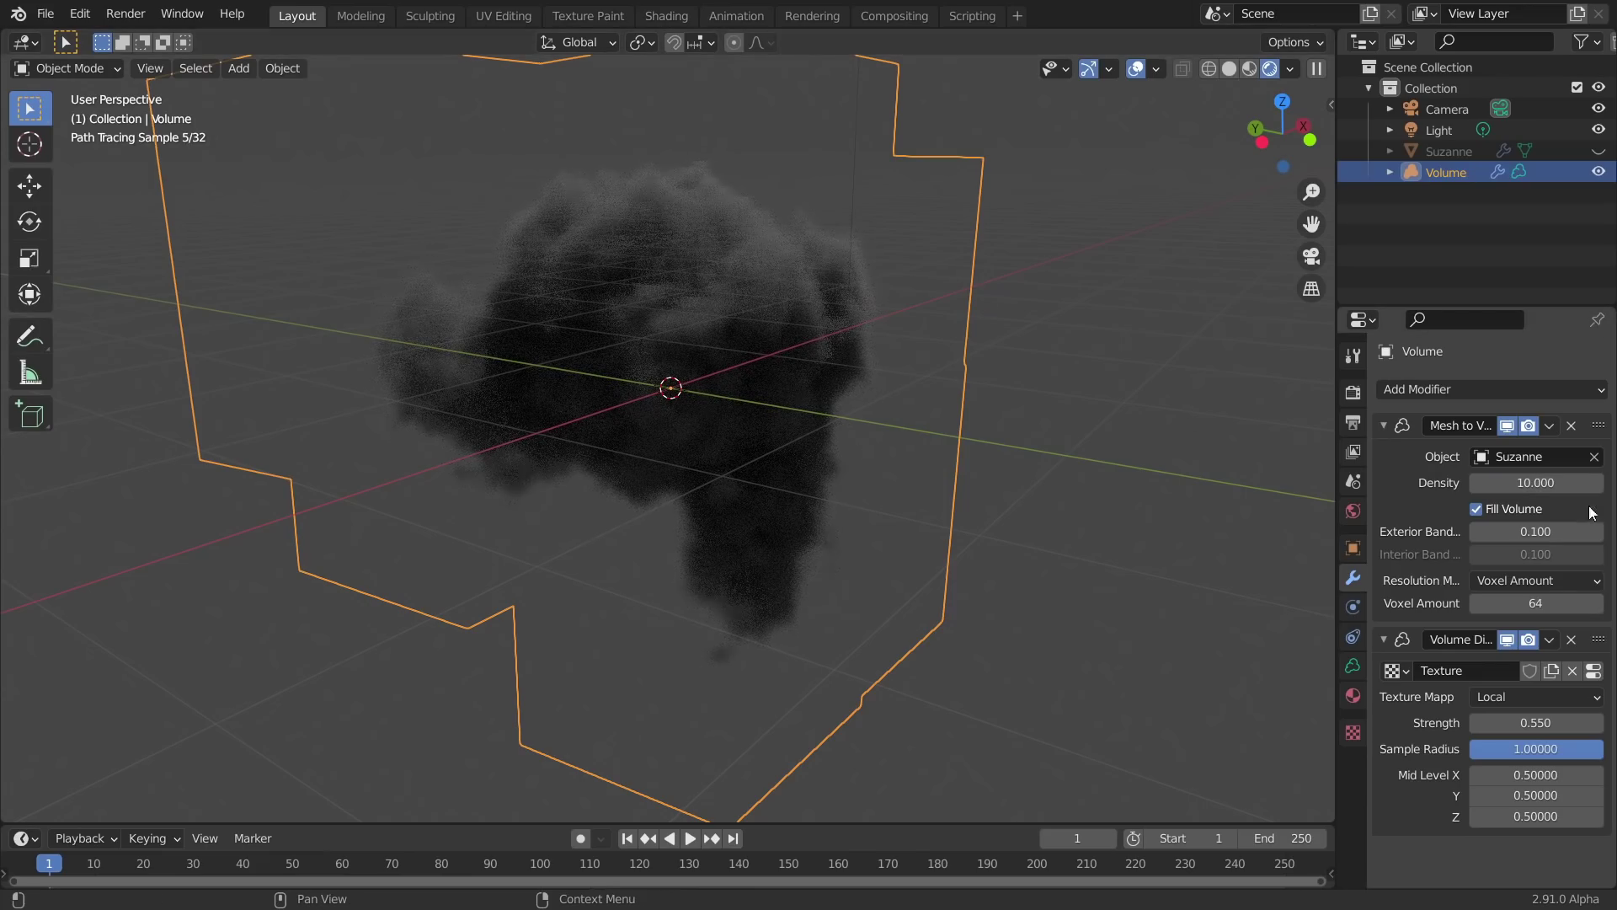
Step: Test a Mesh to Volume density of 1 for comparison and return the density to 10
{"action": "left_click", "coordinate": [1532, 482]}
{"action": "type", "text": "1"}
{"action": "key", "text": "Return"}
{"action": "left_click", "coordinate": [1532, 482]}
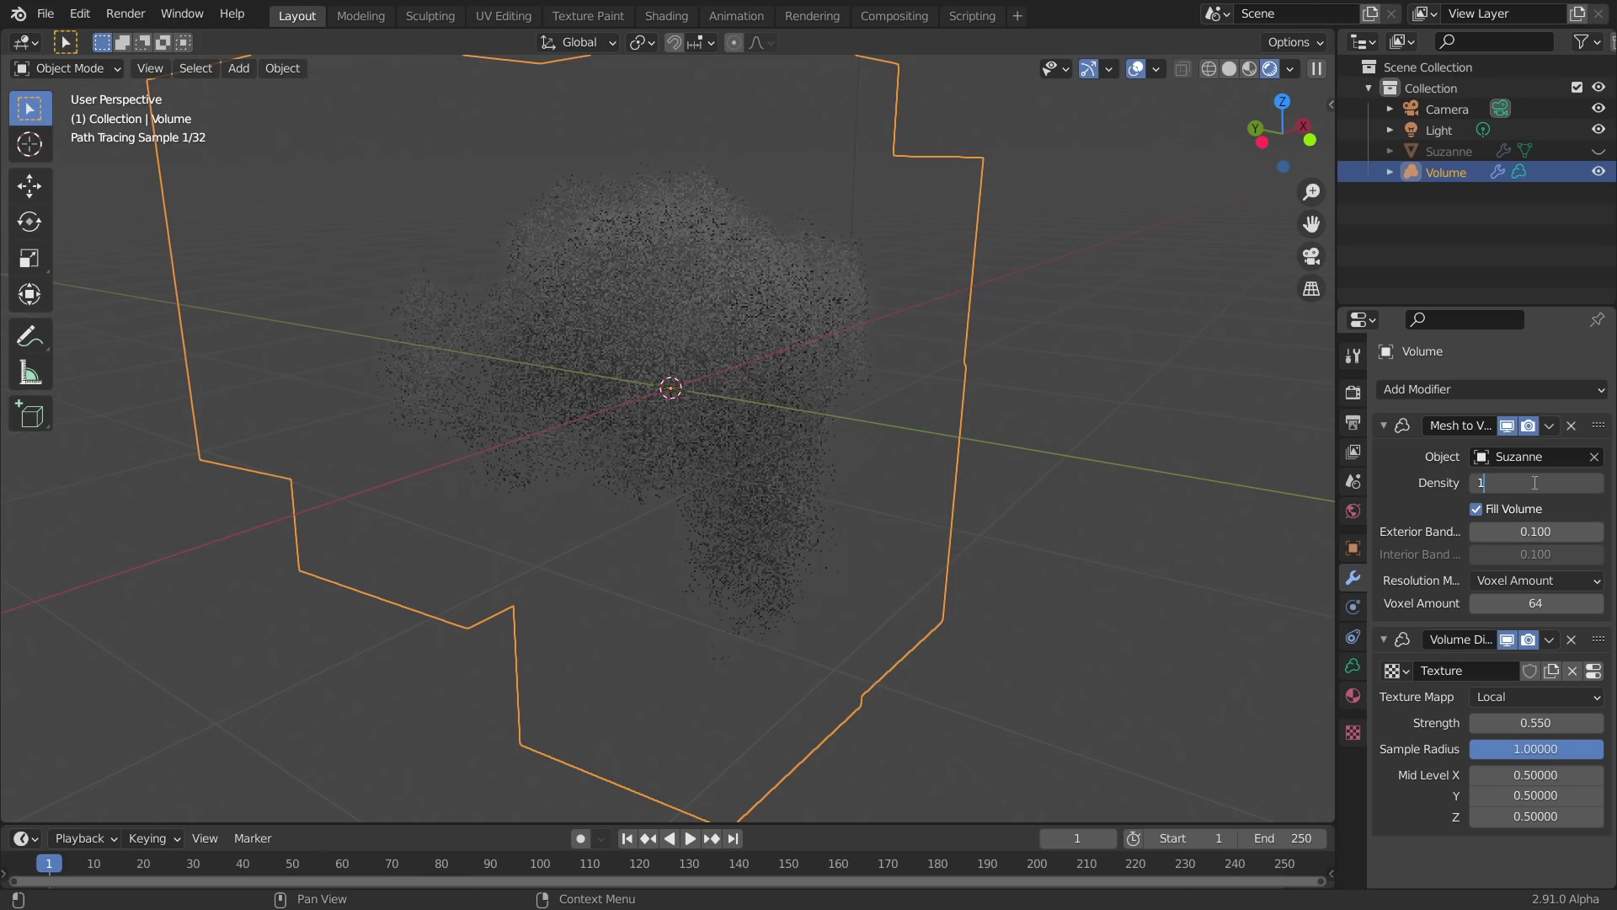
{"action": "type", "text": "10"}
{"action": "key", "text": "Return"}
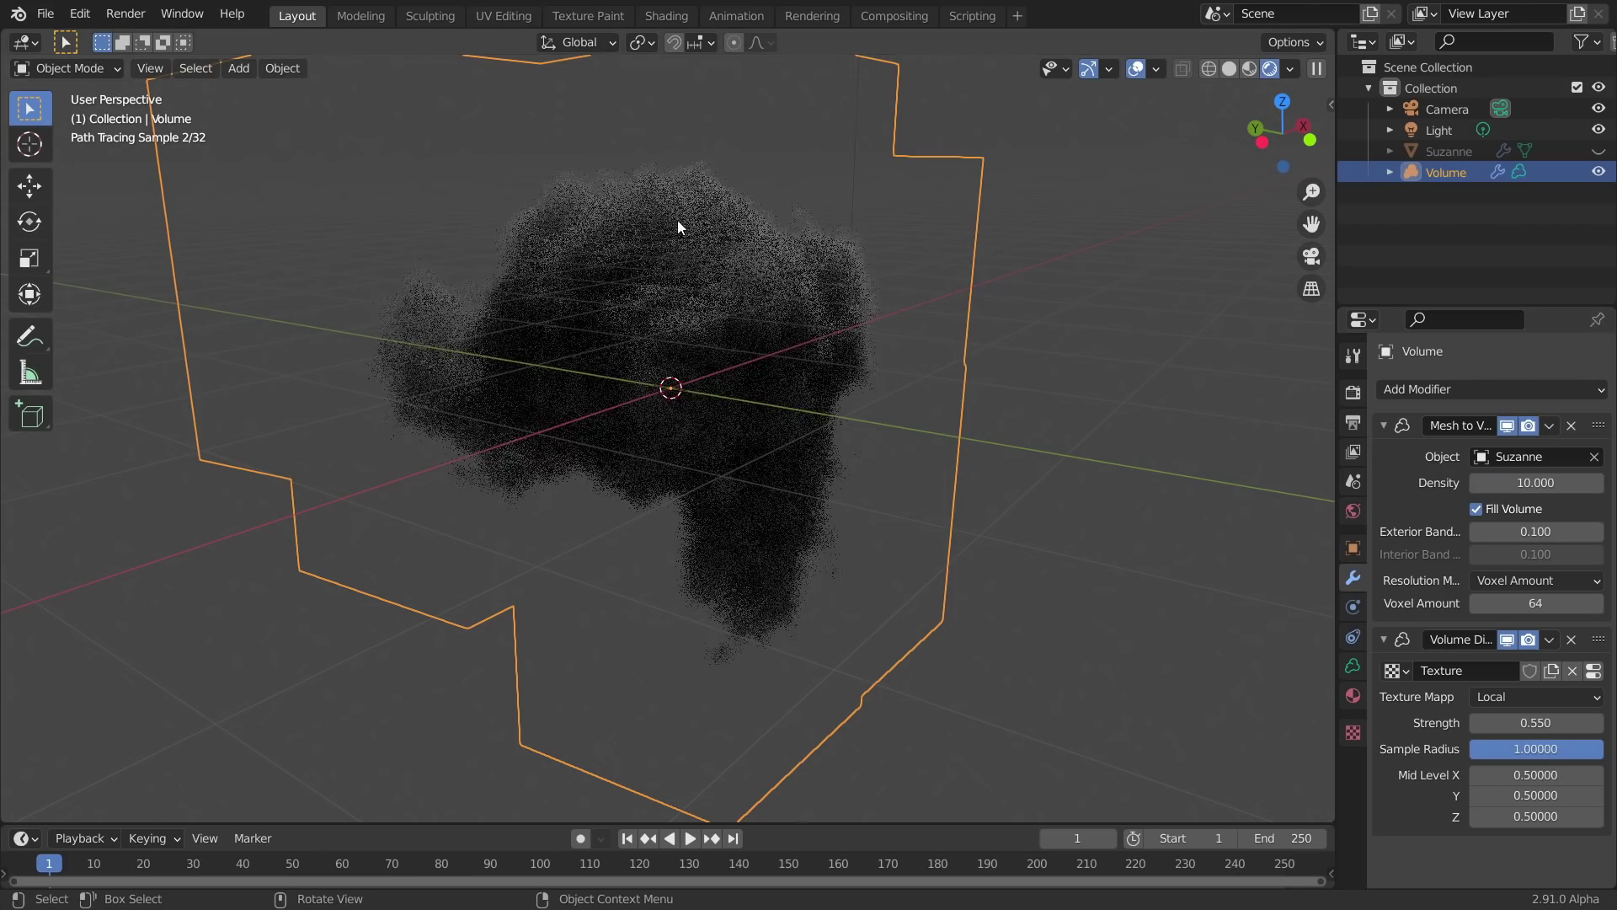
Step: Inspect the denser cloud from several angles and delete the light from the scene
{"action": "middle_click_drag", "start_coordinate": [677, 220], "coordinate": [780, 480]}
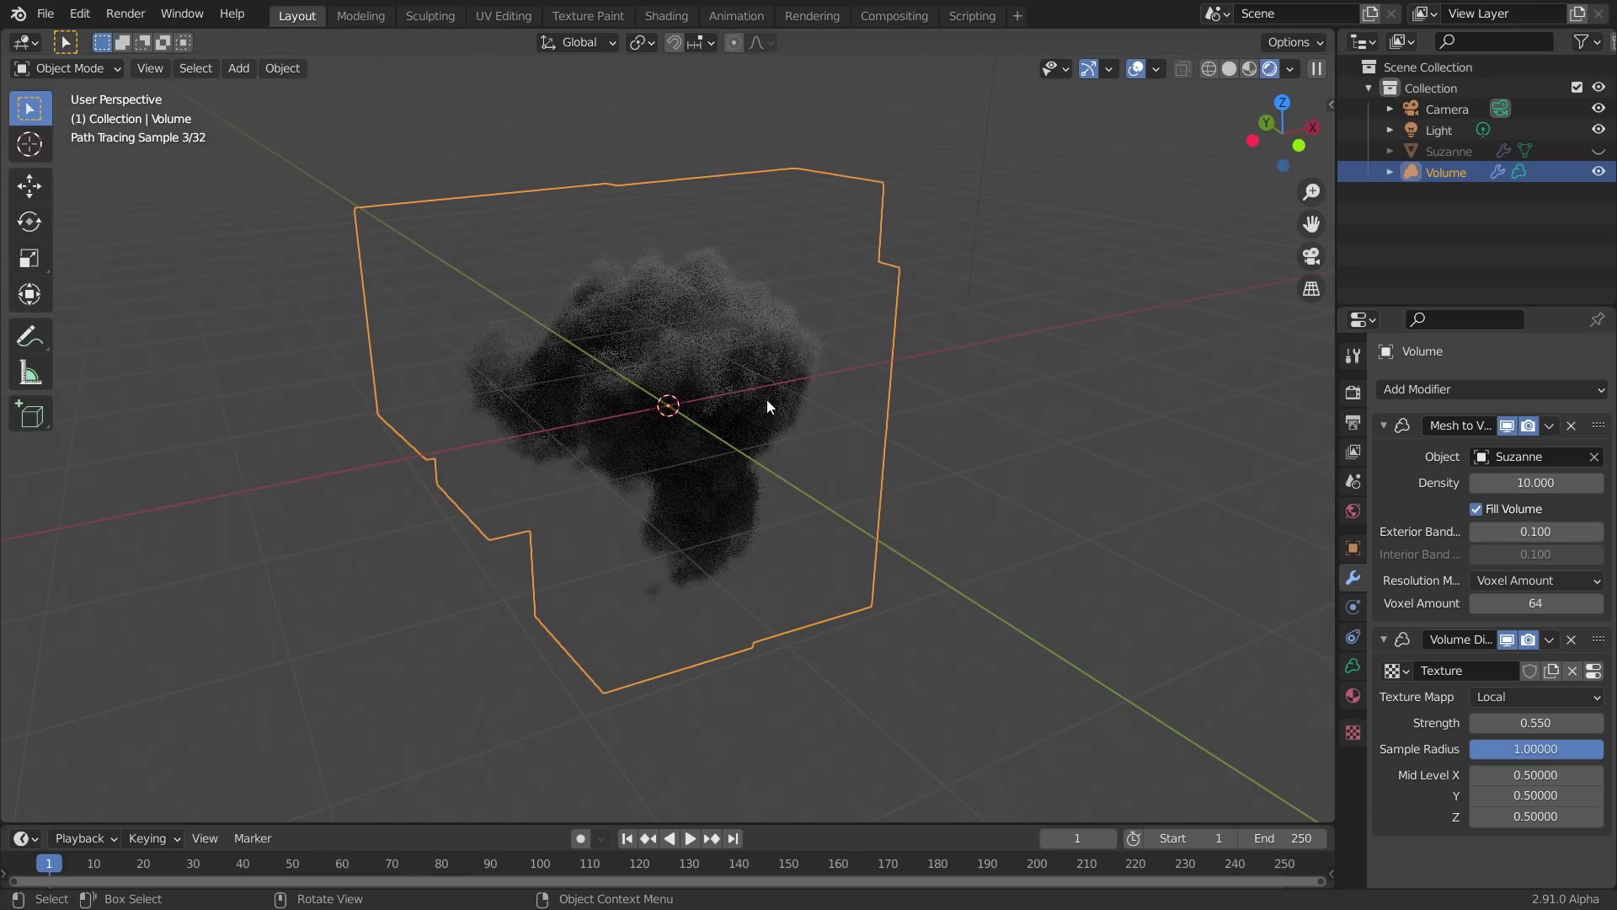
{"action": "scroll", "coordinate": [768, 399], "scroll_direction": "up", "scroll_amount": 2}
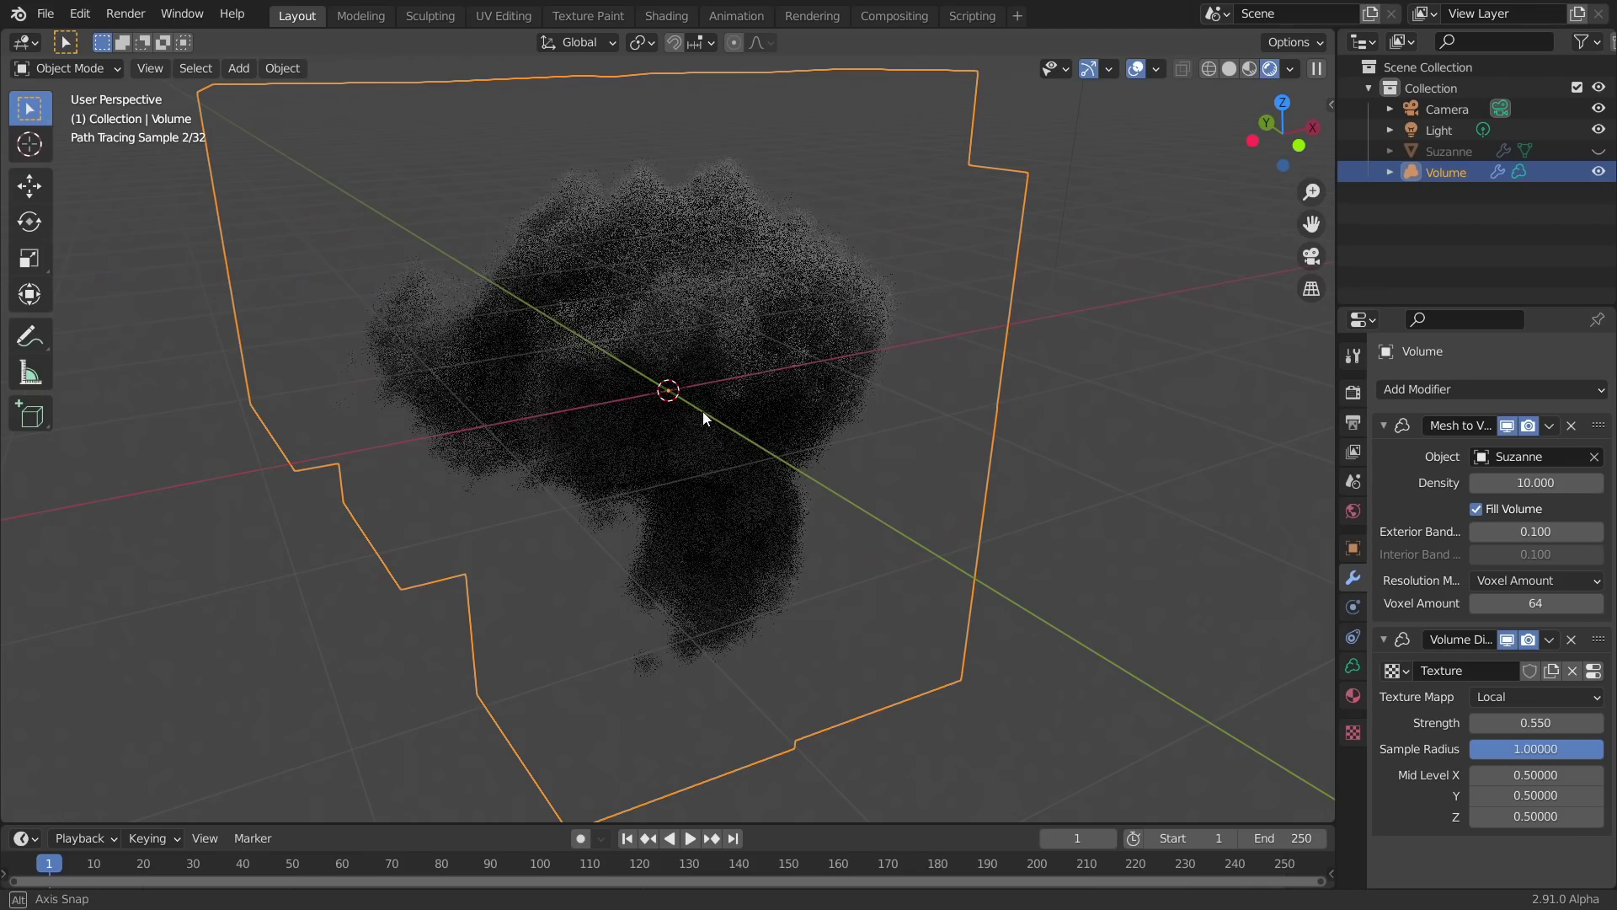
{"action": "middle_click_drag", "start_coordinate": [703, 411], "coordinate": [821, 391]}
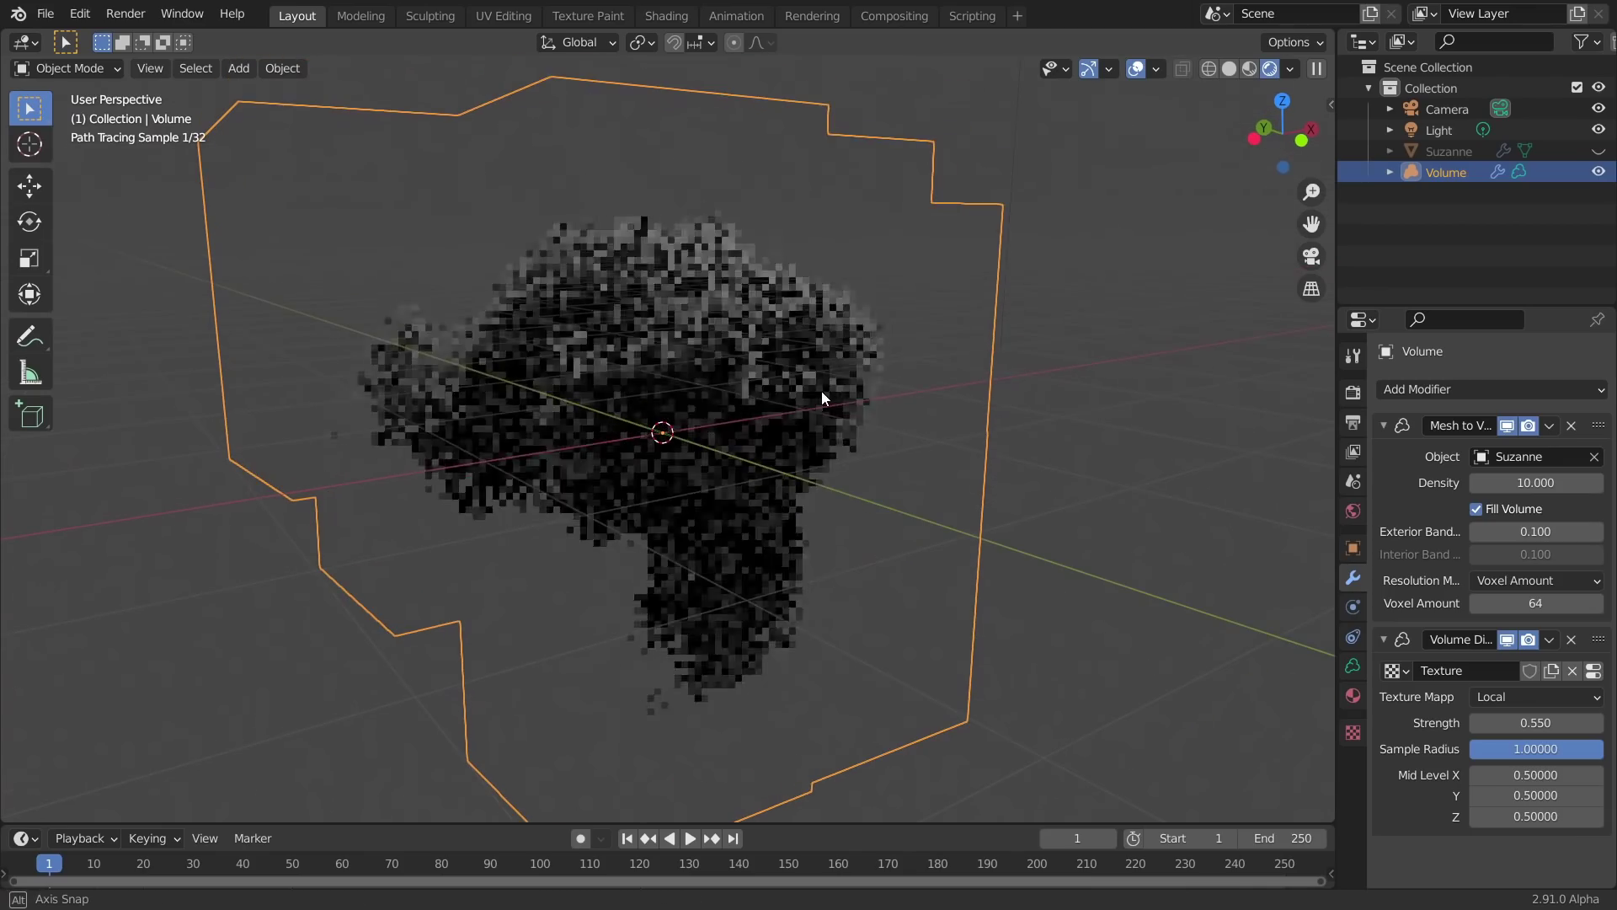
{"action": "mouse_move", "coordinate": [681, 355]}
{"action": "middle_mouse_down"}
{"action": "mouse_move", "coordinate": [648, 265]}
{"action": "mouse_move", "coordinate": [717, 356]}
{"action": "mouse_move", "coordinate": [792, 339]}
{"action": "mouse_move", "coordinate": [708, 346]}
{"action": "middle_mouse_up"}
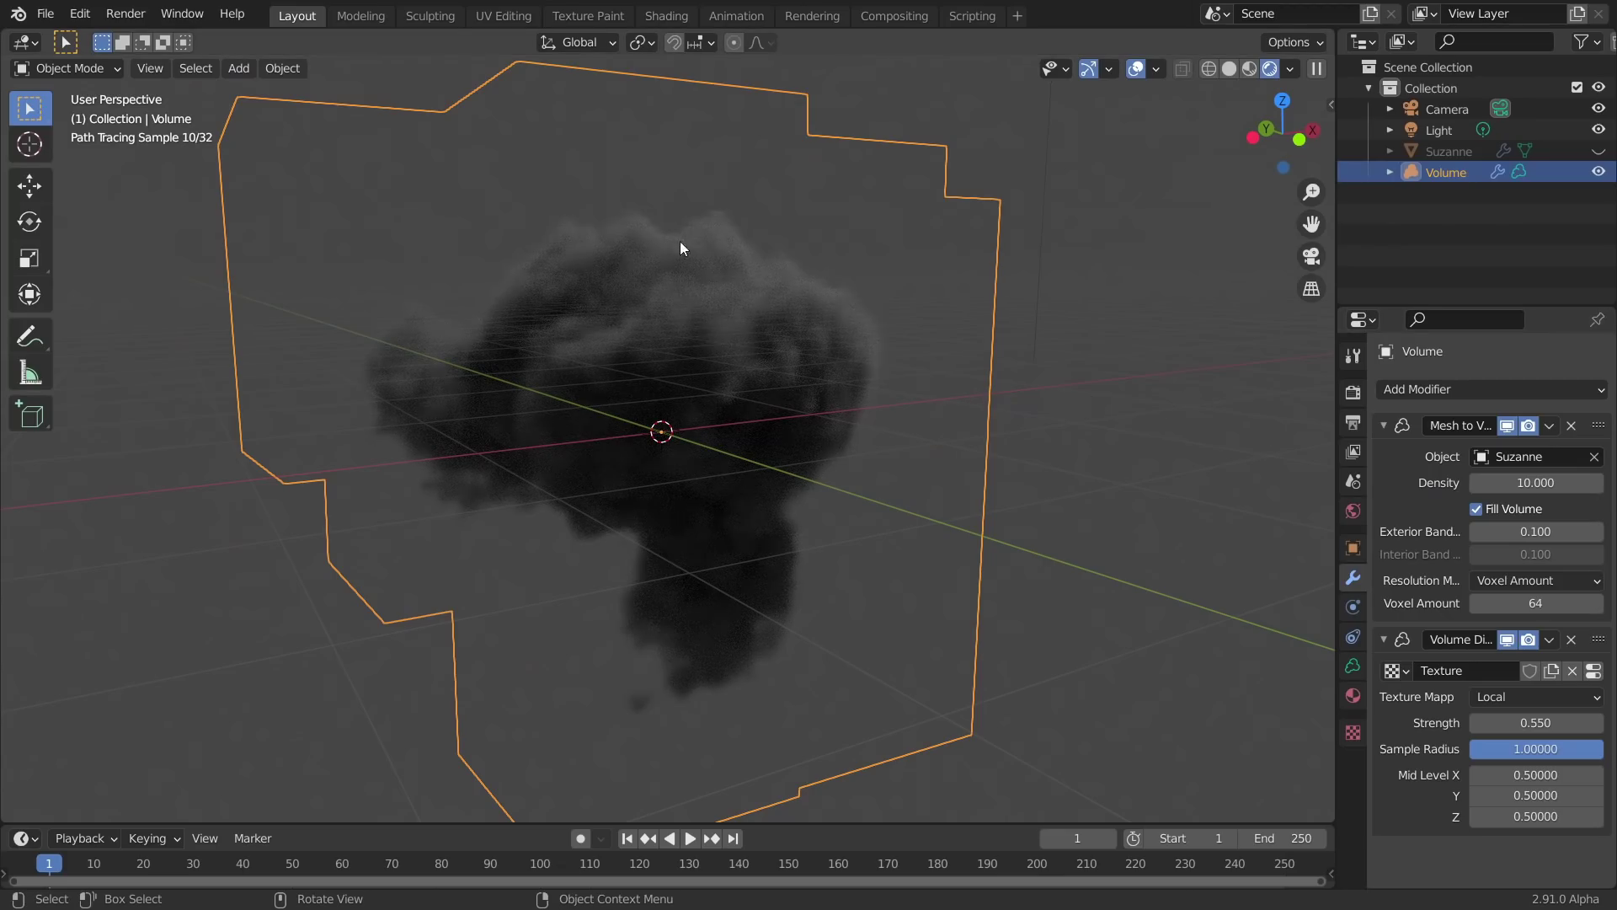
{"action": "left_click", "coordinate": [1457, 132]}
{"action": "key", "text": "x"}
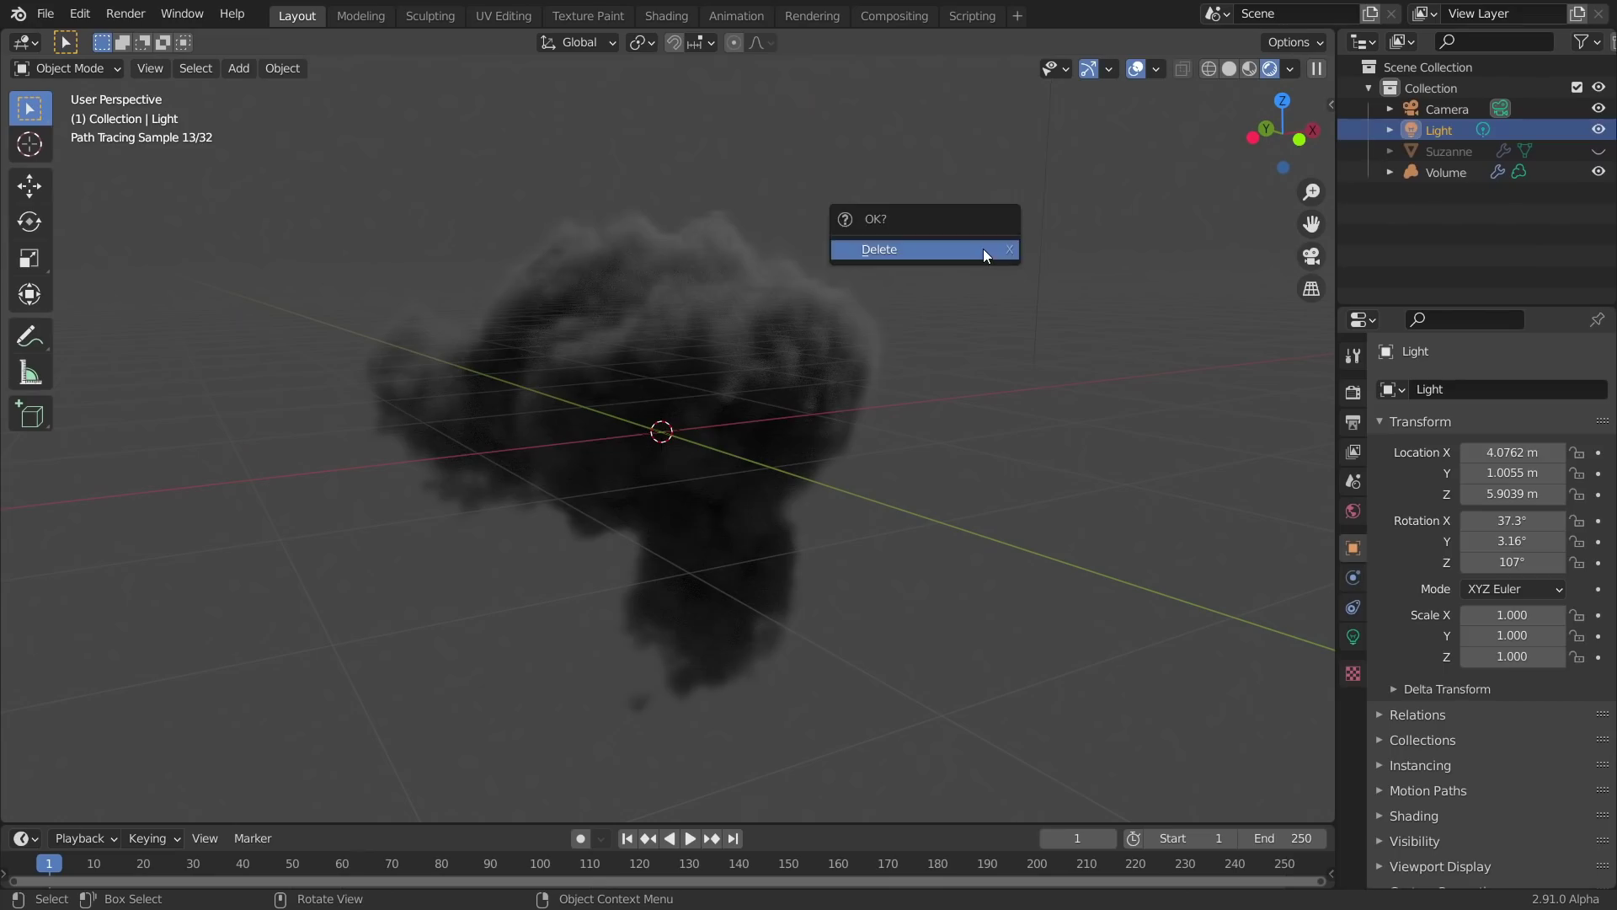
{"action": "left_click", "coordinate": [983, 250]}
Step: In the Shading workspace, add an Environment Texture node to the world shader and connect its Color to the Background node's Color
{"action": "left_click", "coordinate": [666, 15]}
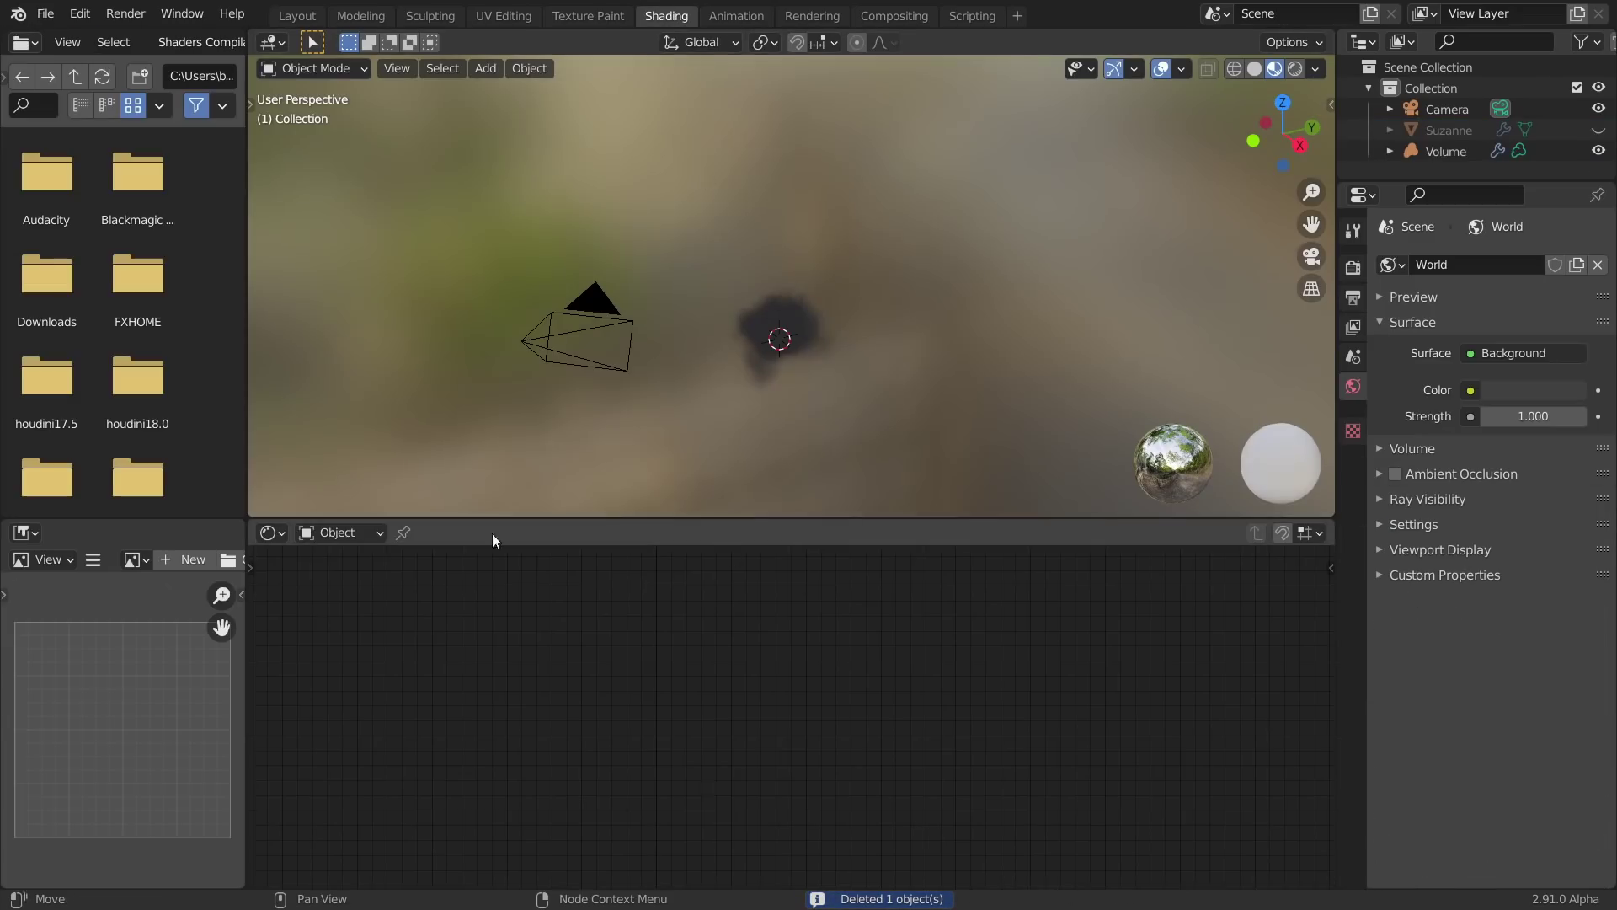
{"action": "left_click", "coordinate": [337, 532]}
{"action": "left_click", "coordinate": [345, 580]}
{"action": "key", "text": "Home"}
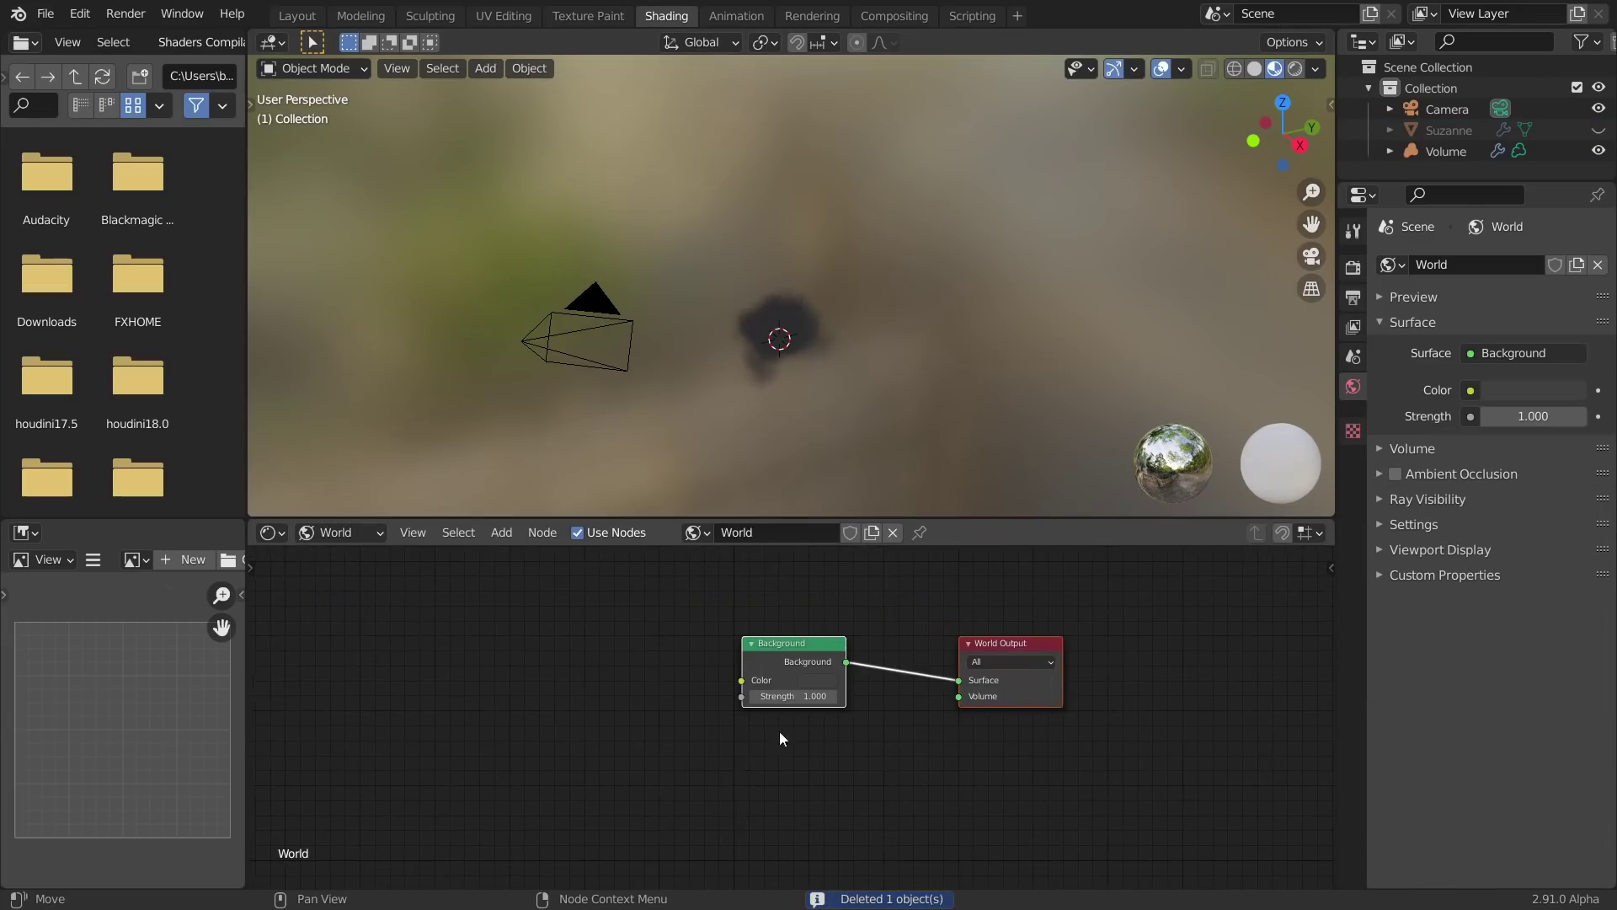
{"action": "left_click", "coordinate": [755, 644]}
{"action": "key", "text": "shift+a"}
{"action": "type", "text": "en"}
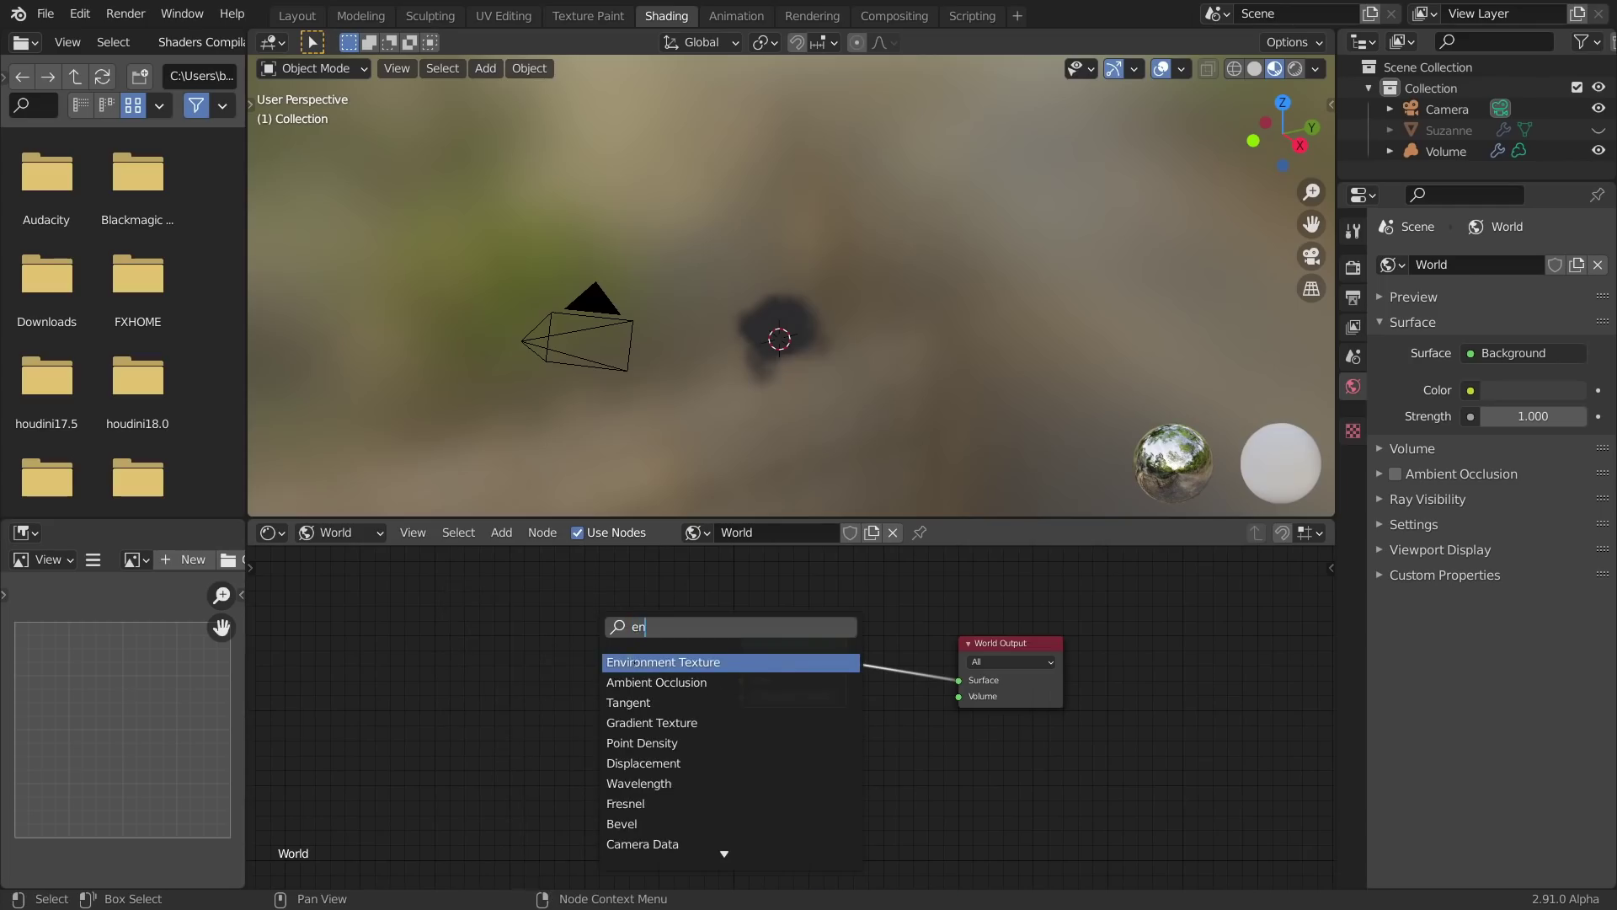
{"action": "left_click", "coordinate": [636, 662]}
{"action": "left_click", "coordinate": [636, 662]}
{"action": "left_click_drag", "start_coordinate": [689, 642], "coordinate": [741, 680]}
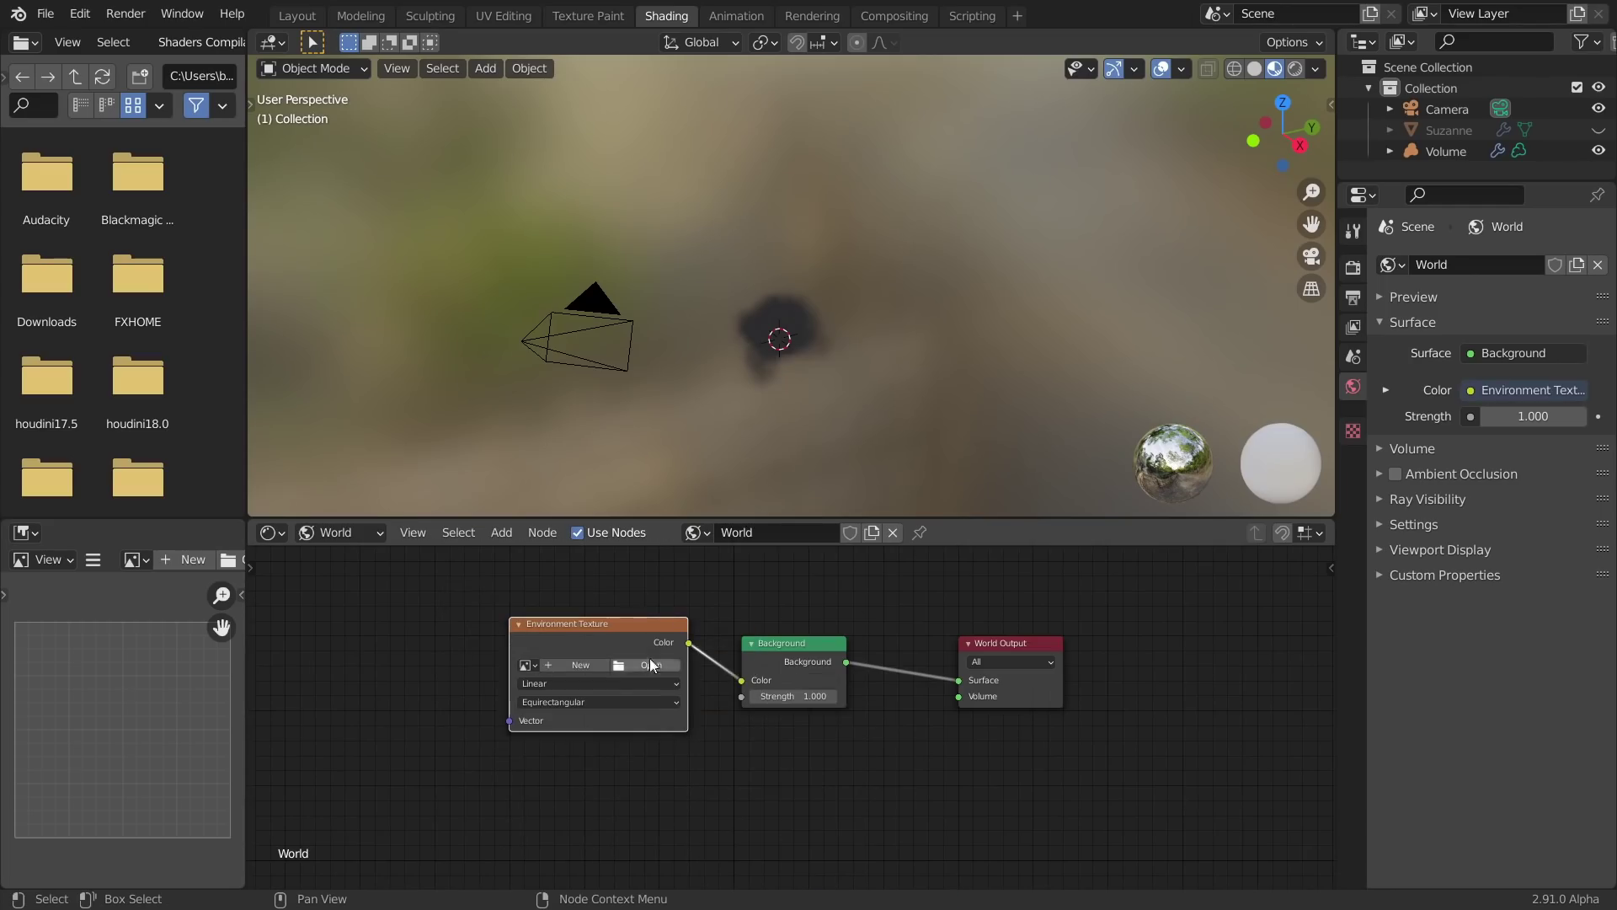
Step: Load urban_street_03_2k.hdr from the HDRIS folder into the Environment Texture and preview the cloud in rendered shading
{"action": "left_click", "coordinate": [645, 665]}
{"action": "left_click", "coordinate": [337, 619]}
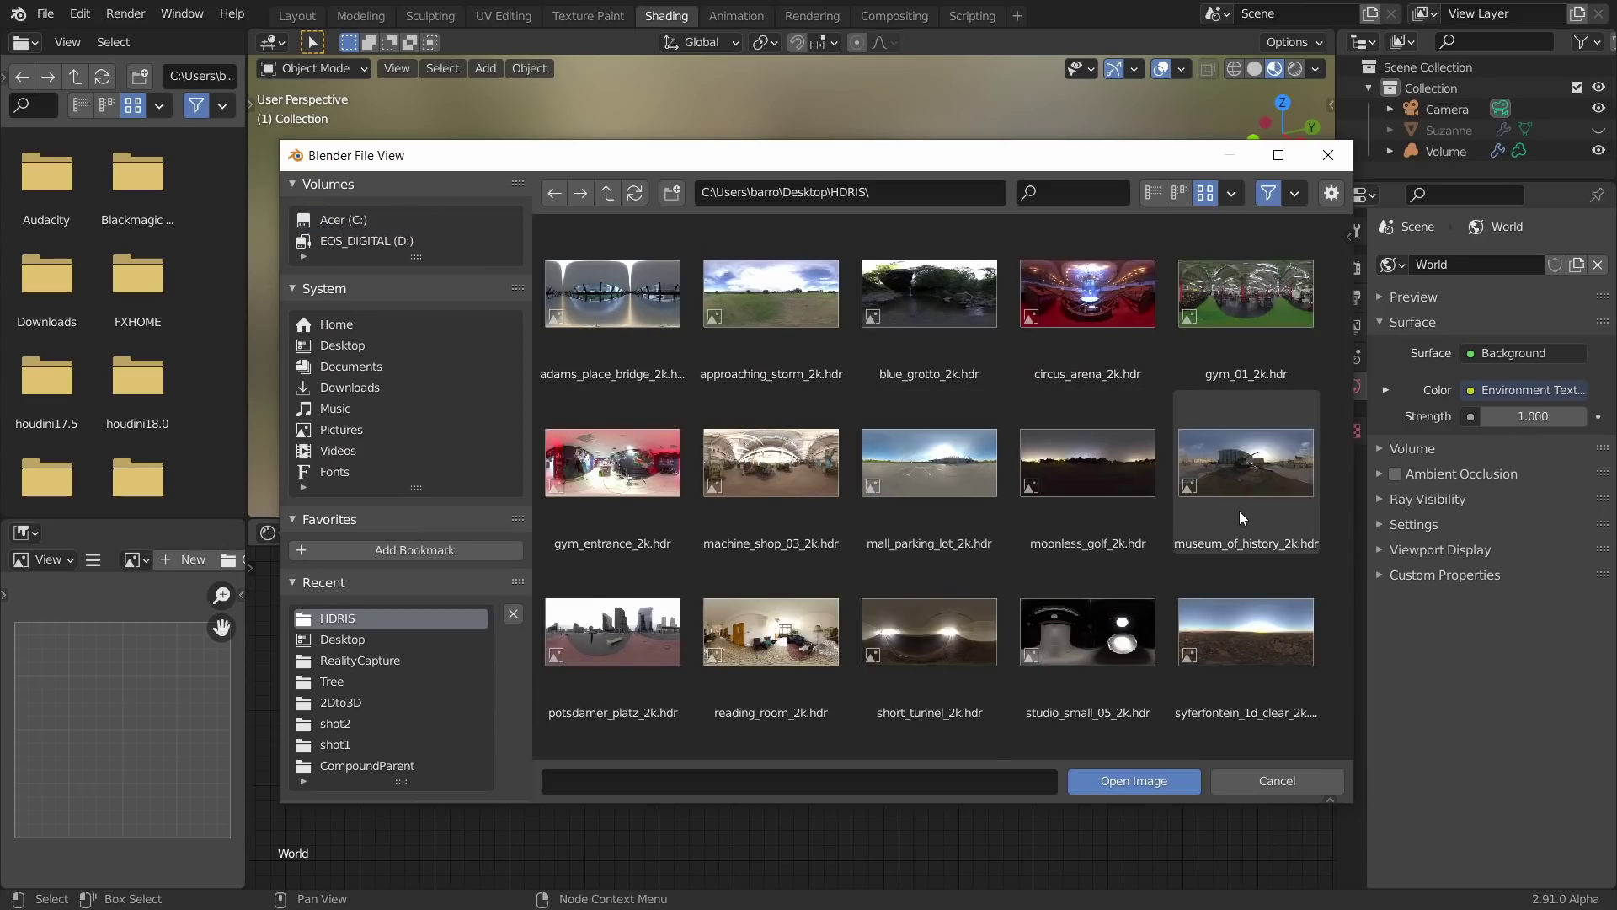
{"action": "scroll", "coordinate": [1243, 518], "scroll_direction": "down", "scroll_amount": 3}
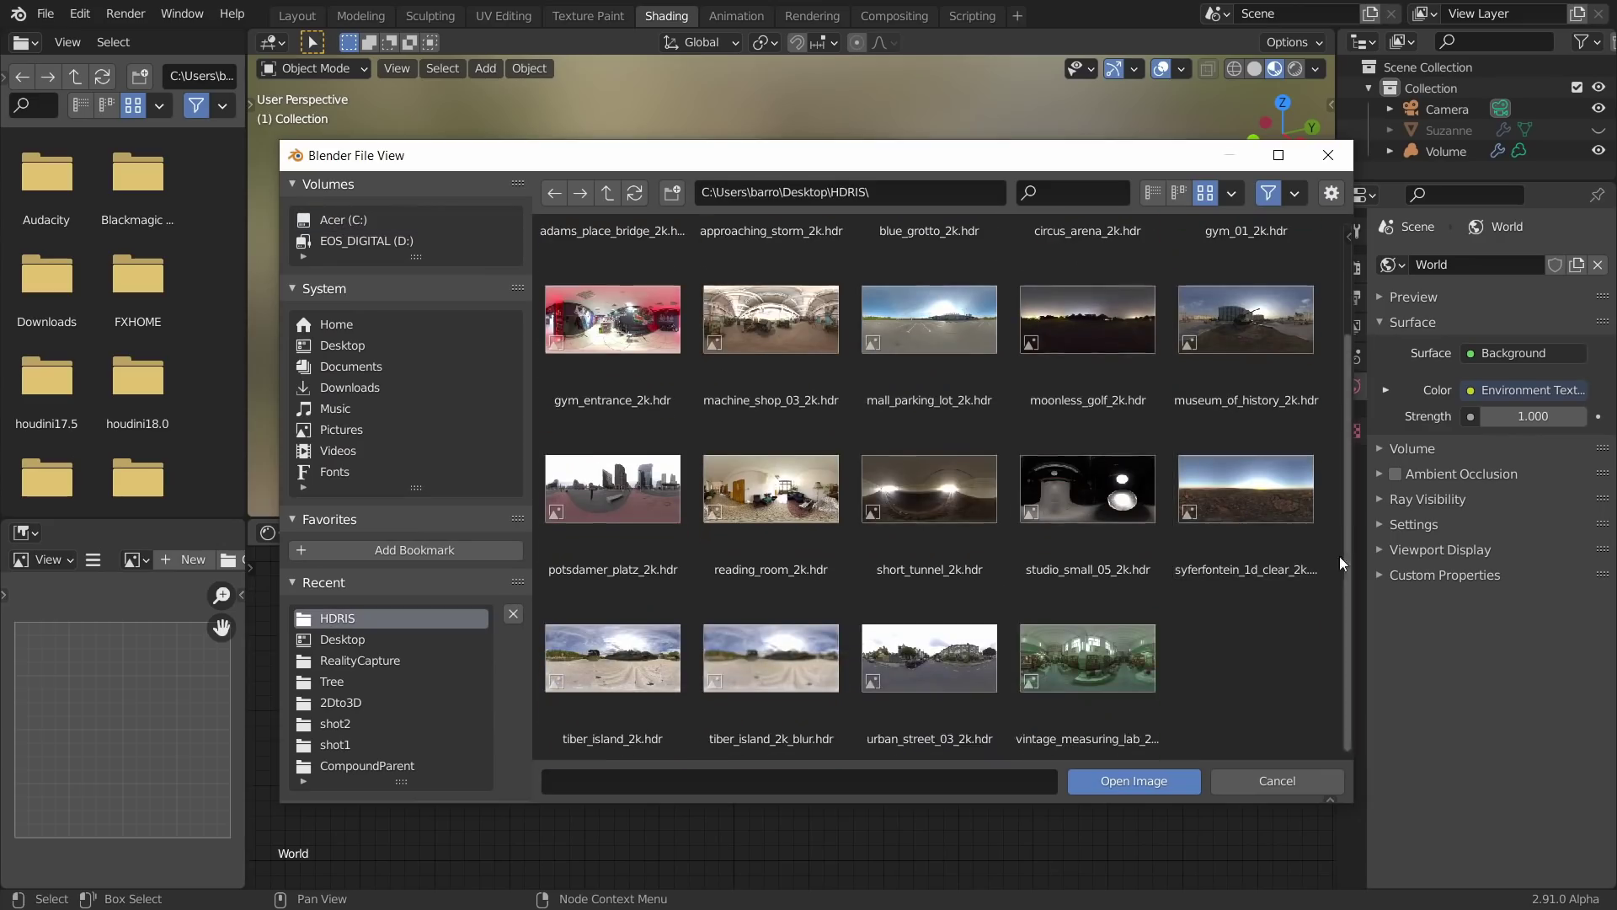
{"action": "double_click", "coordinate": [895, 642]}
{"action": "left_click", "coordinate": [1296, 71]}
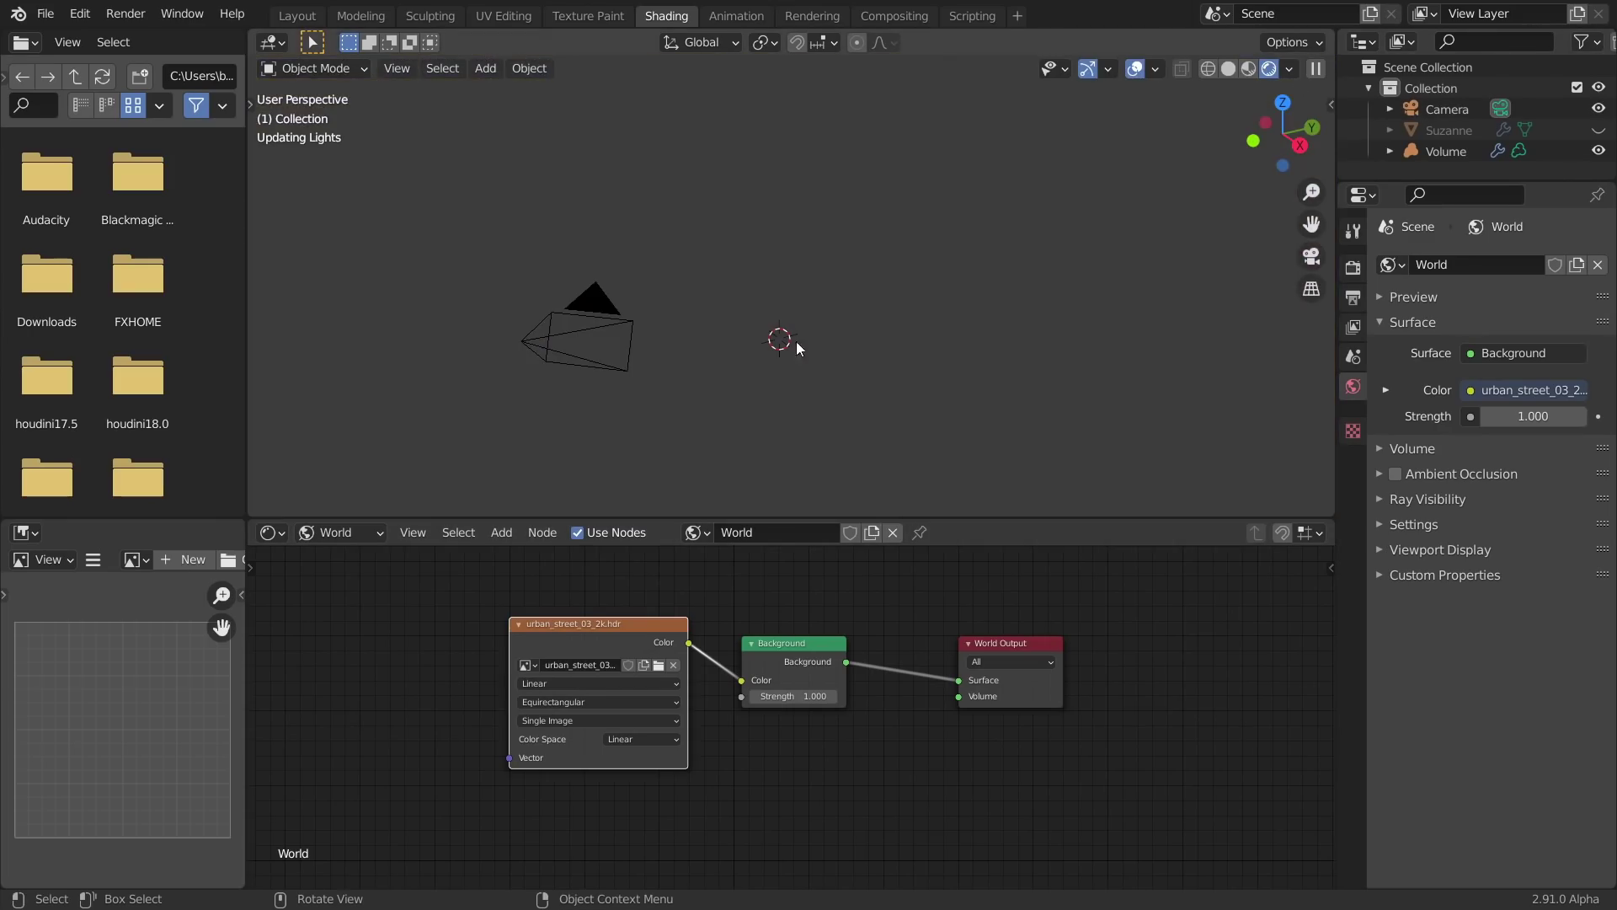
{"action": "scroll", "coordinate": [737, 351], "scroll_direction": "up", "scroll_amount": 5}
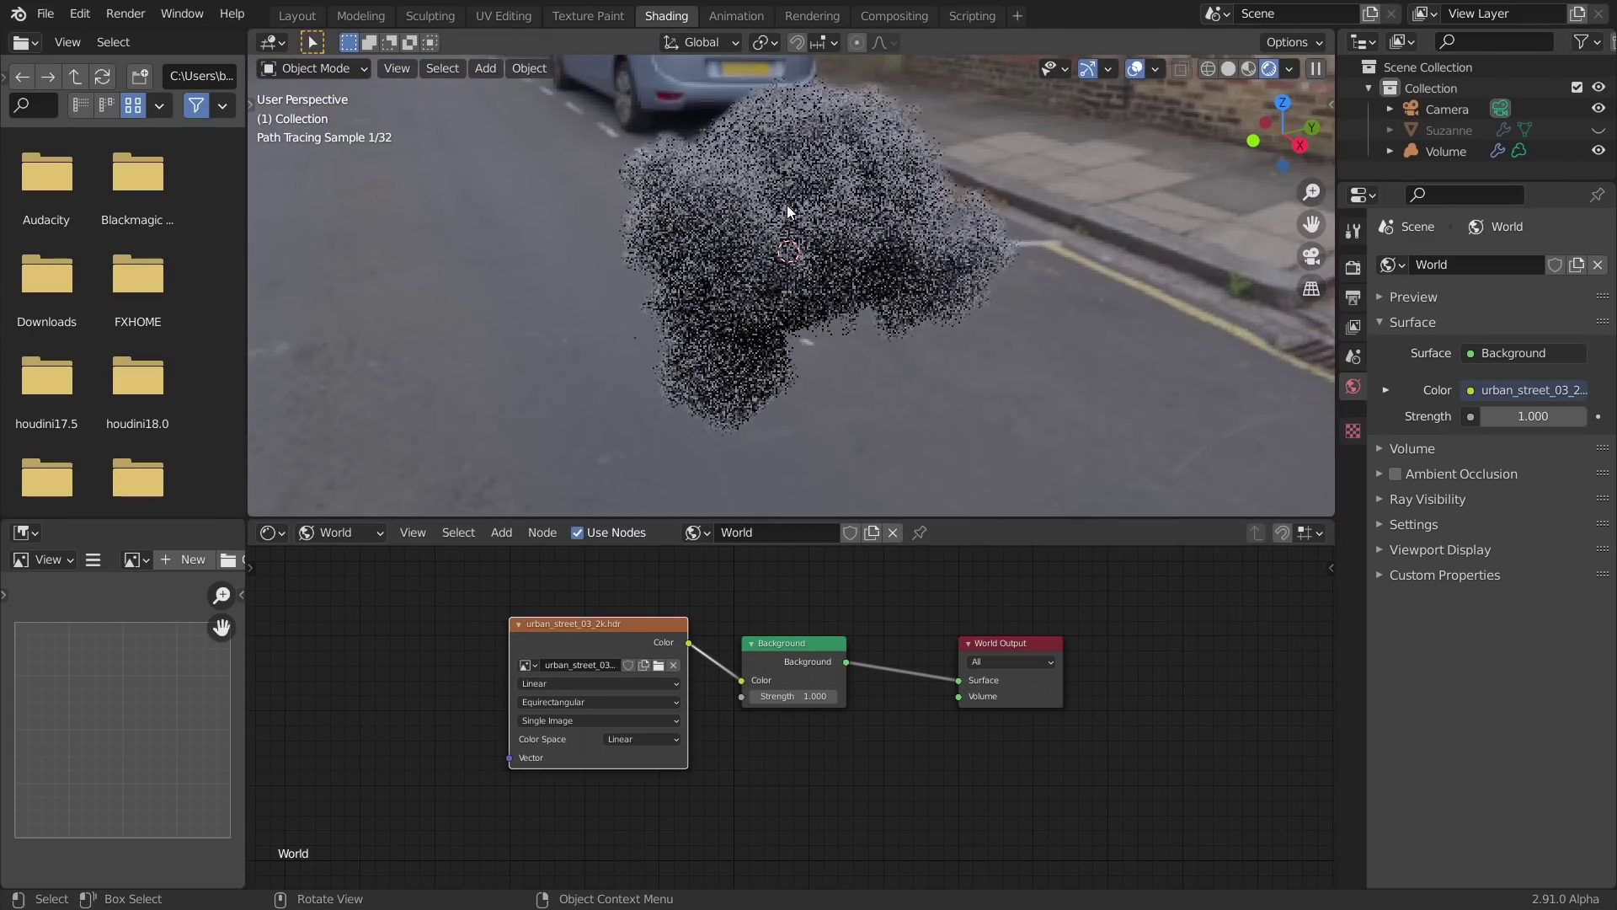
{"action": "middle_click_drag", "start_coordinate": [789, 202], "coordinate": [901, 189]}
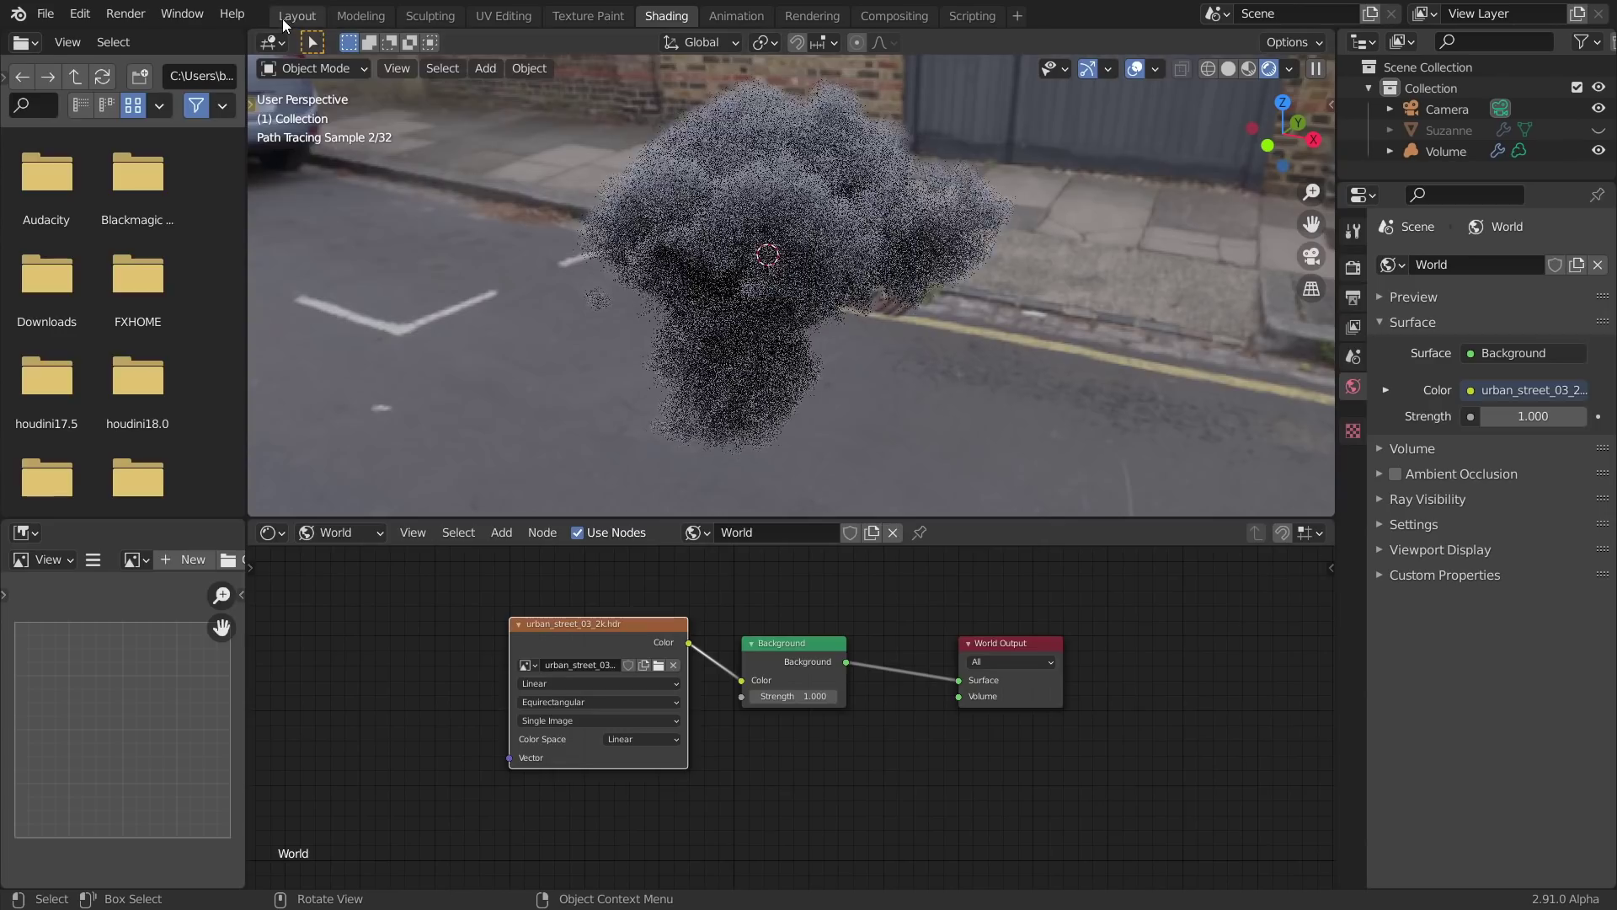
Step: Back in the Layout workspace, enable Transparent film for the Cycles render and select the volume
{"action": "left_click", "coordinate": [284, 23]}
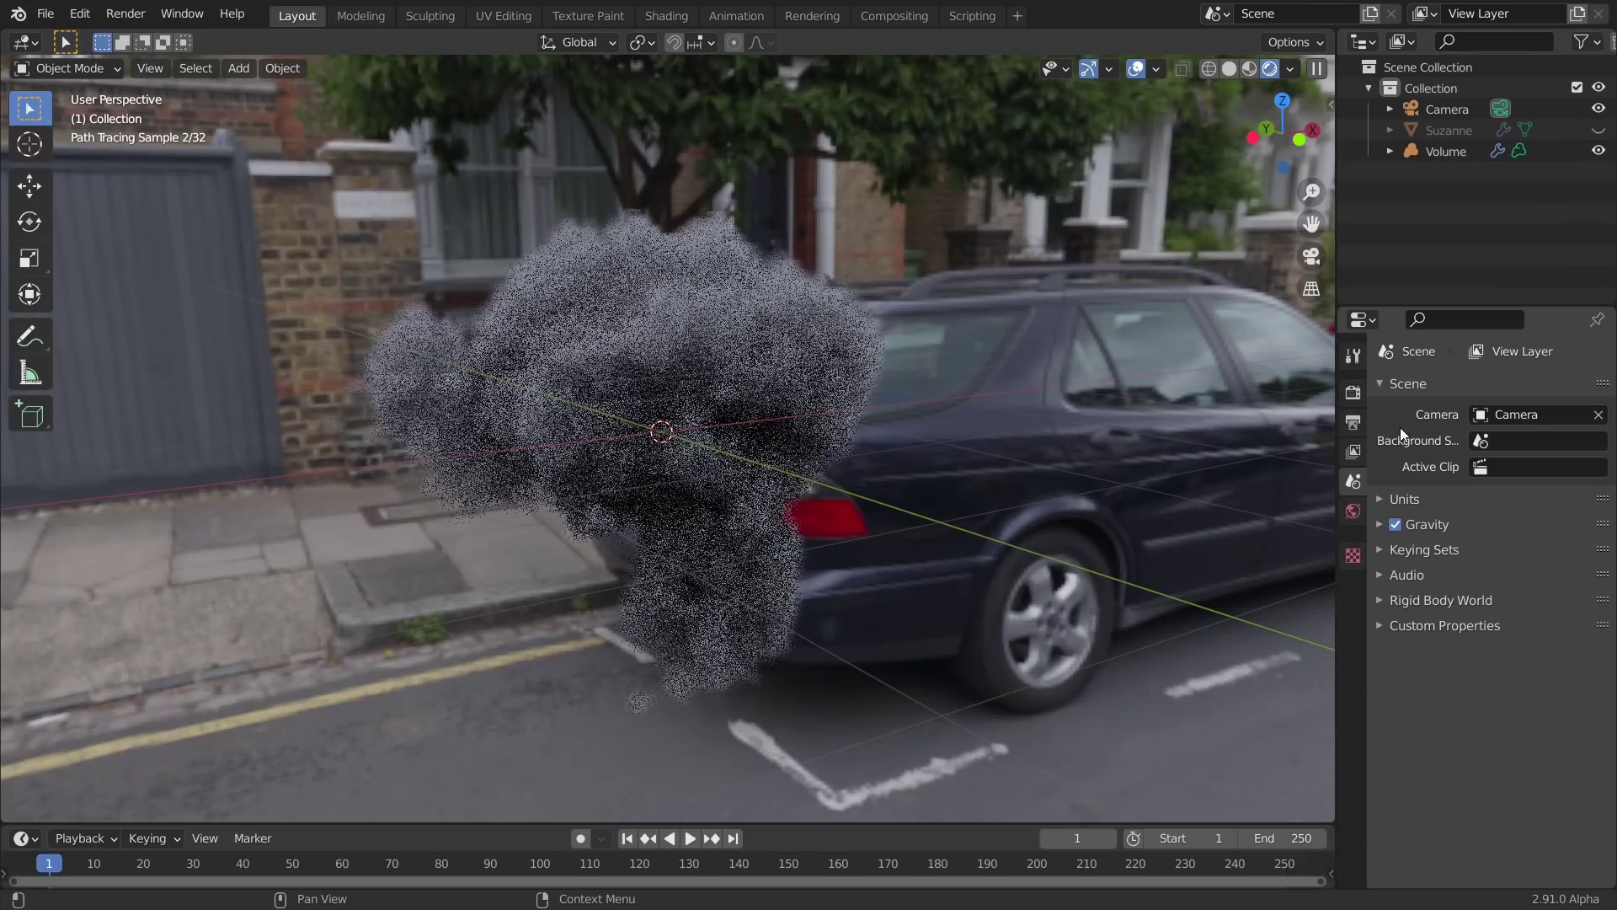
{"action": "left_click", "coordinate": [1353, 392]}
{"action": "left_click", "coordinate": [1415, 814]}
{"action": "scroll", "coordinate": [1425, 825], "scroll_direction": "down", "scroll_amount": 3}
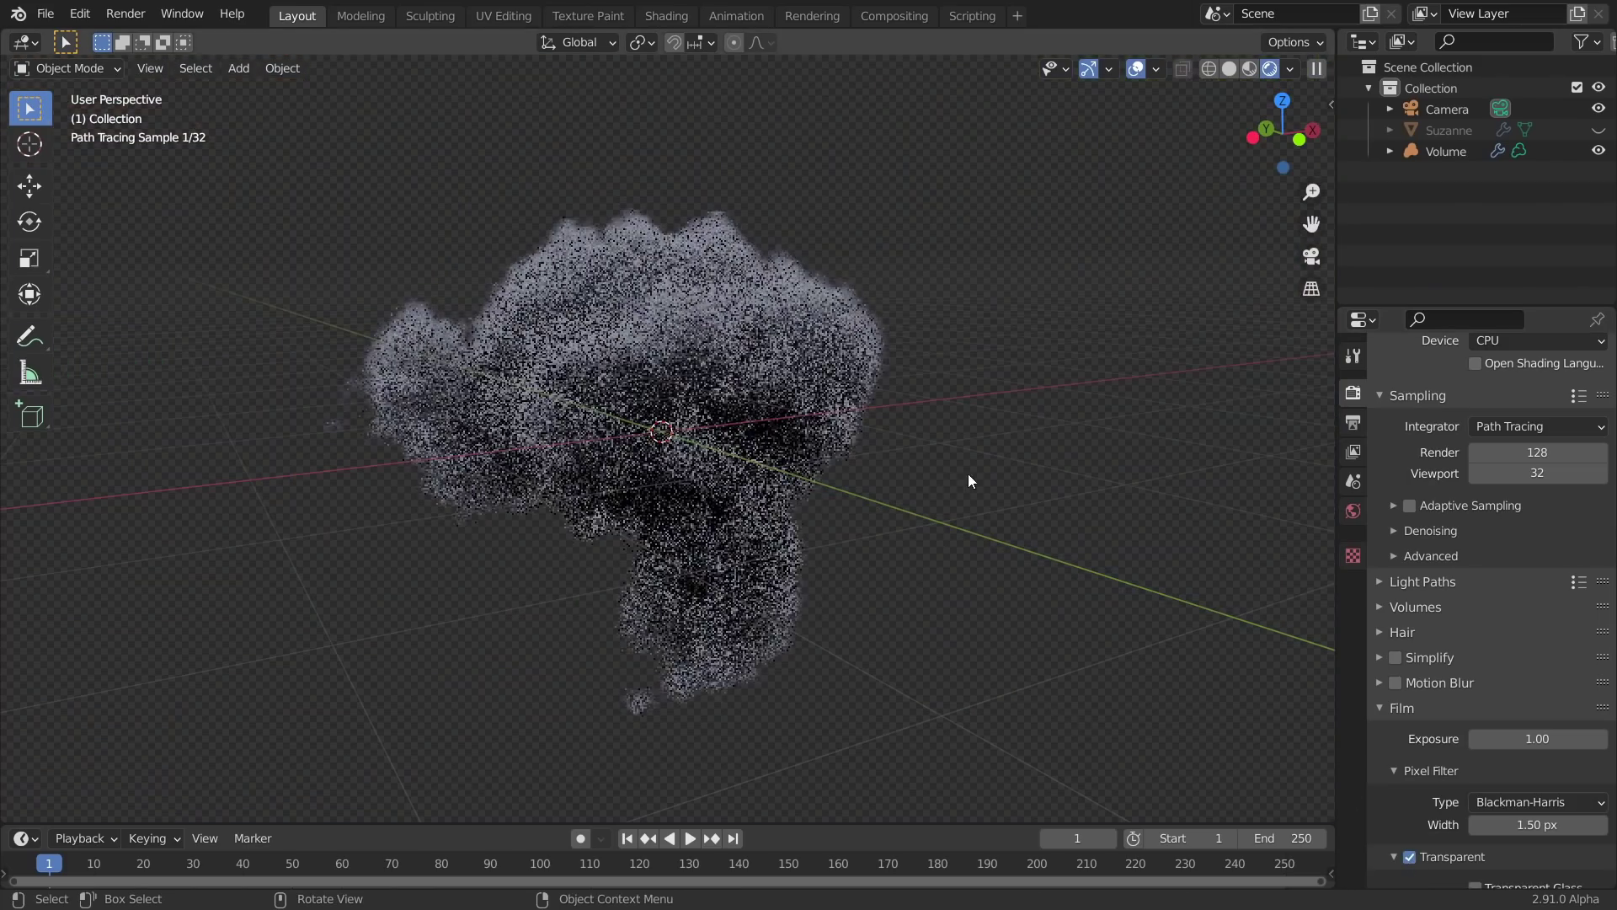
{"action": "left_click", "coordinate": [746, 320]}
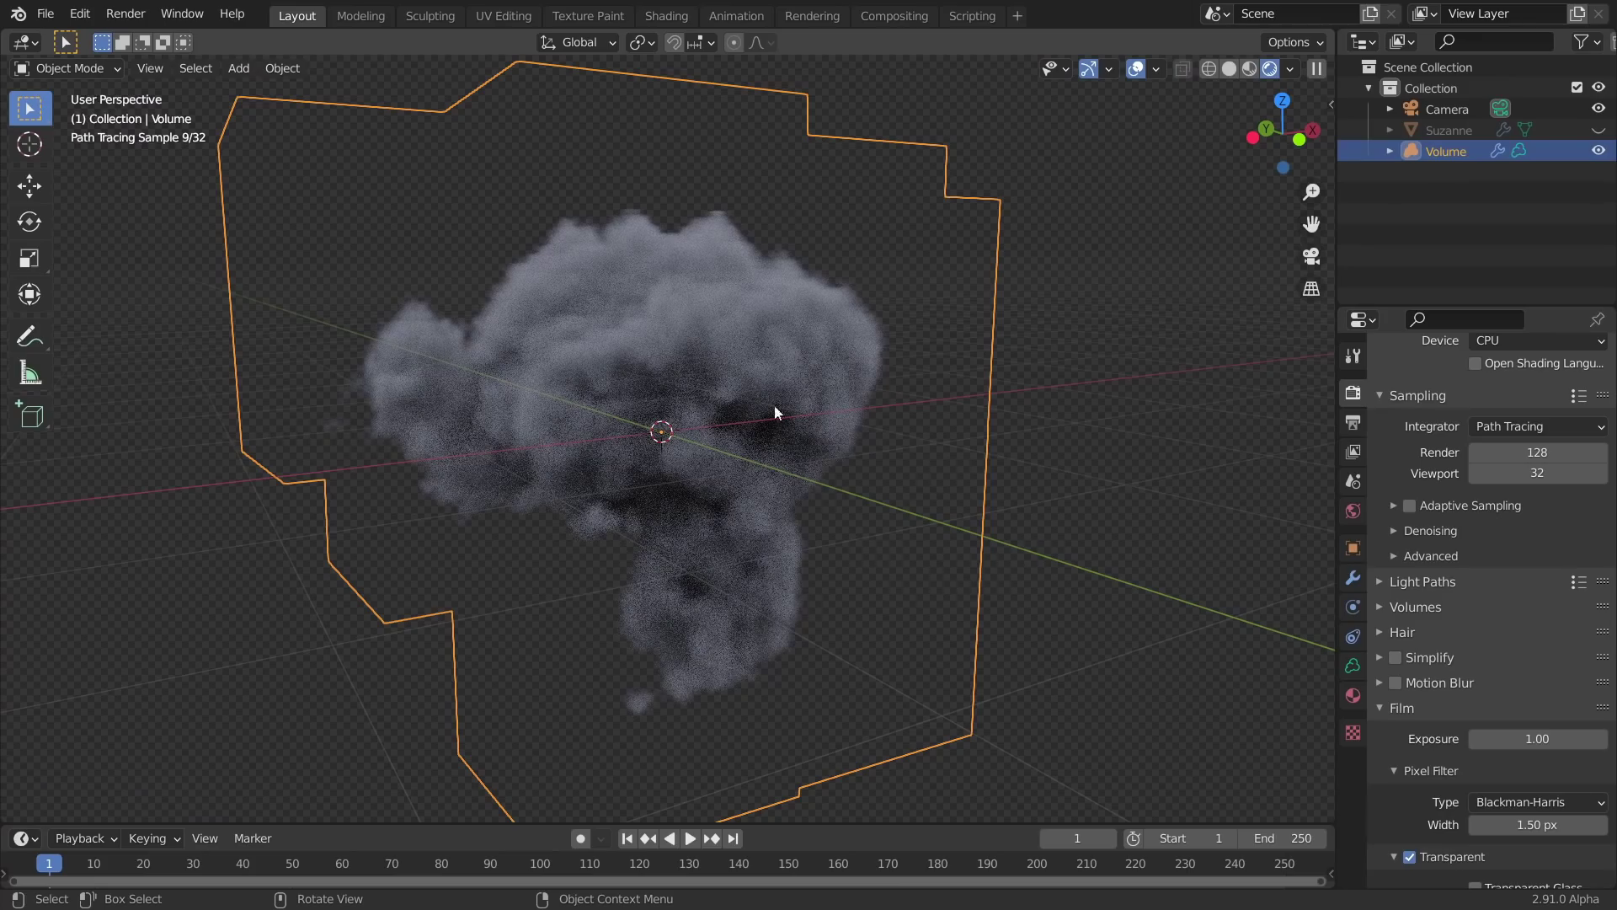
Step: In the Shading workspace, switch the shader editor from World to Object and create a new material for the volume
{"action": "left_click", "coordinate": [666, 15]}
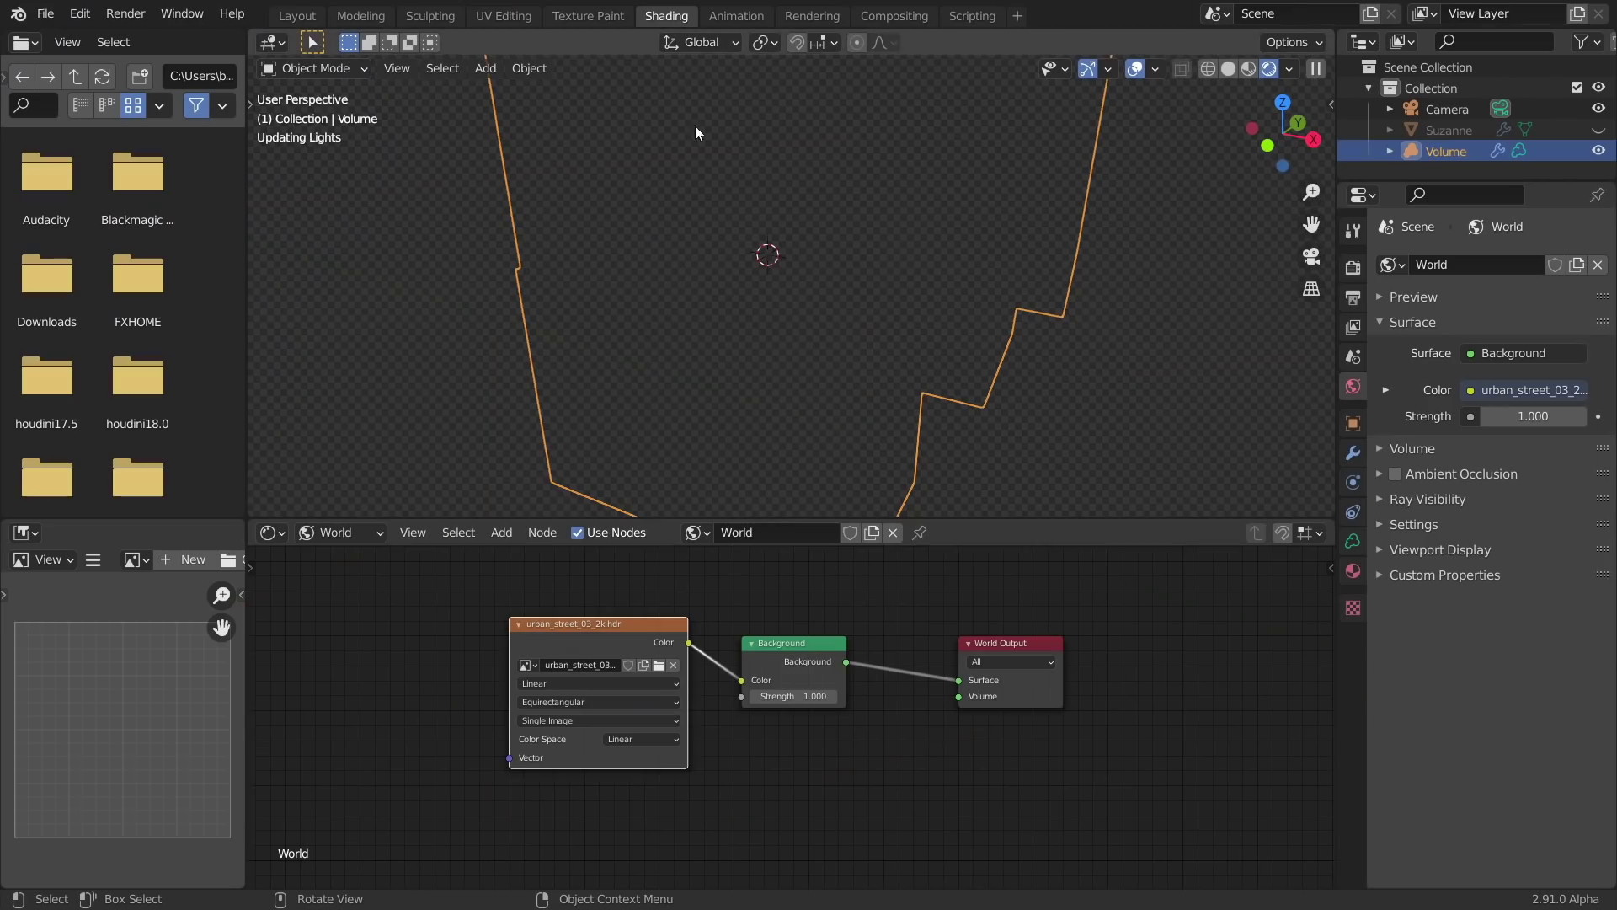
{"action": "left_click", "coordinate": [344, 533]}
{"action": "left_click", "coordinate": [341, 556]}
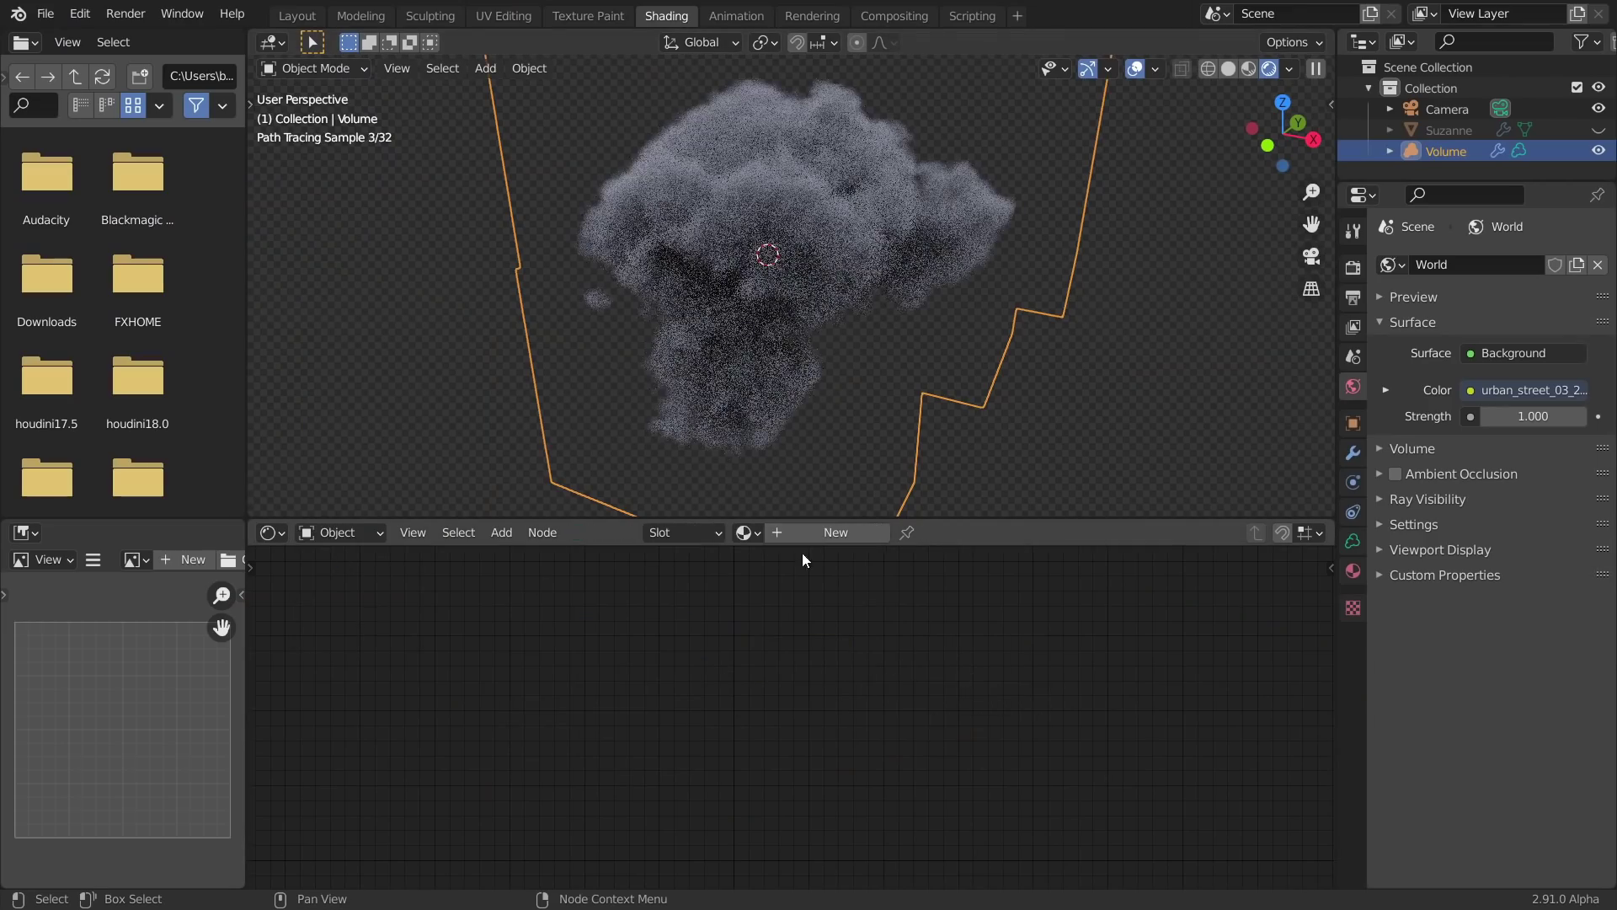
{"action": "left_click", "coordinate": [819, 534]}
{"action": "middle_click_drag", "start_coordinate": [647, 625], "coordinate": [504, 608]}
{"action": "scroll", "coordinate": [807, 705], "scroll_direction": "up", "scroll_amount": 3}
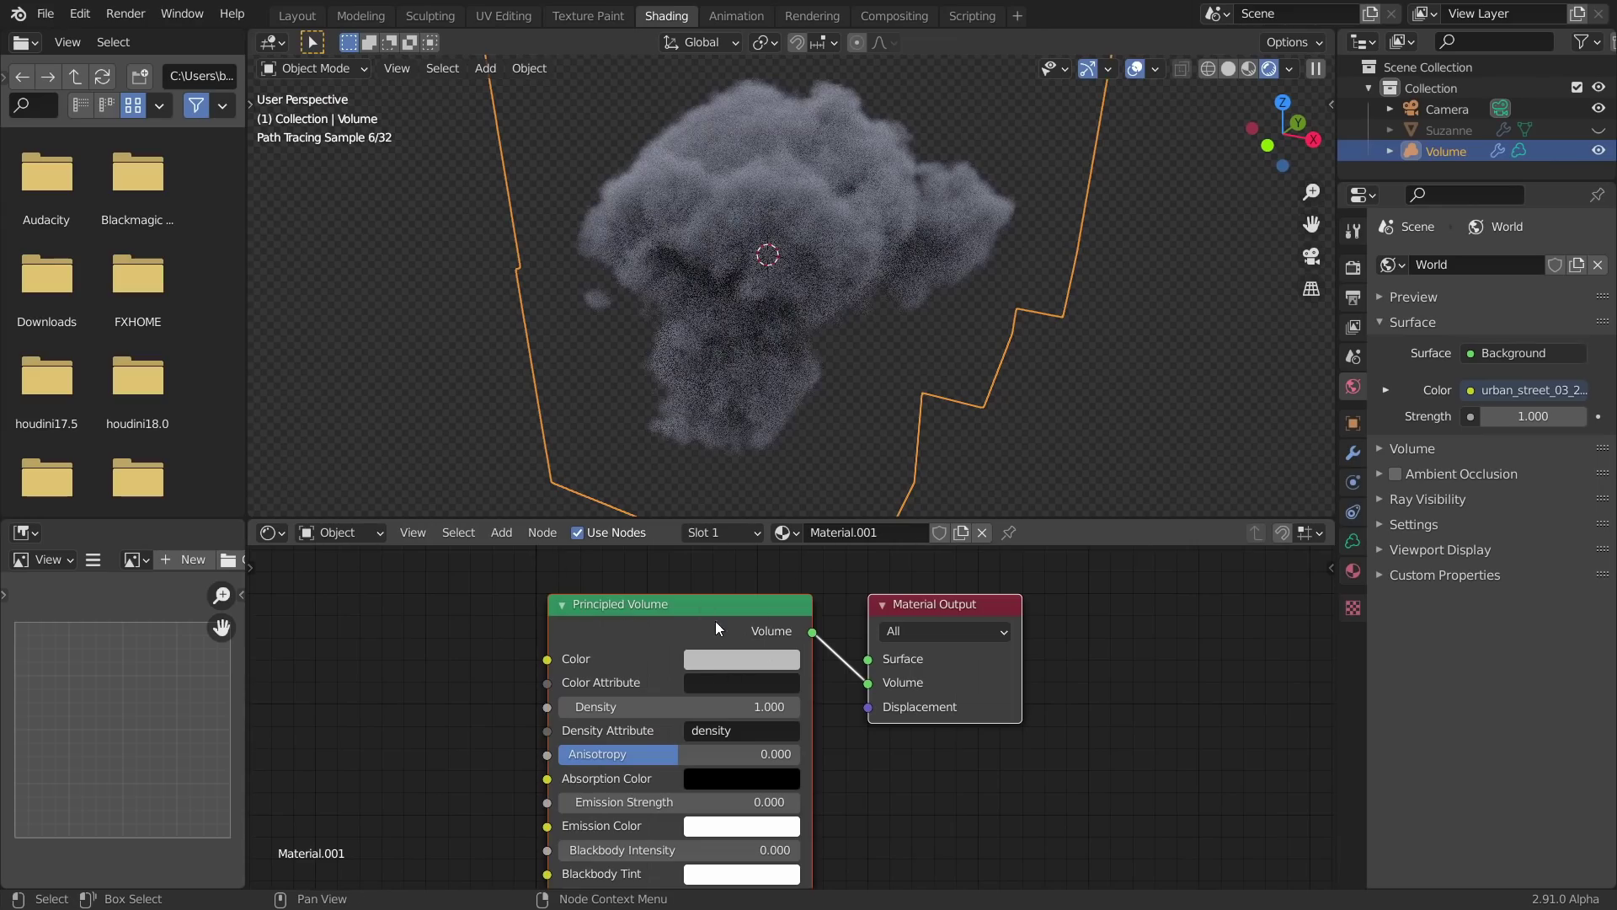
Step: Brighten the Principled Volume node's Color to white
{"action": "middle_click_drag", "start_coordinate": [816, 219], "coordinate": [938, 201]}
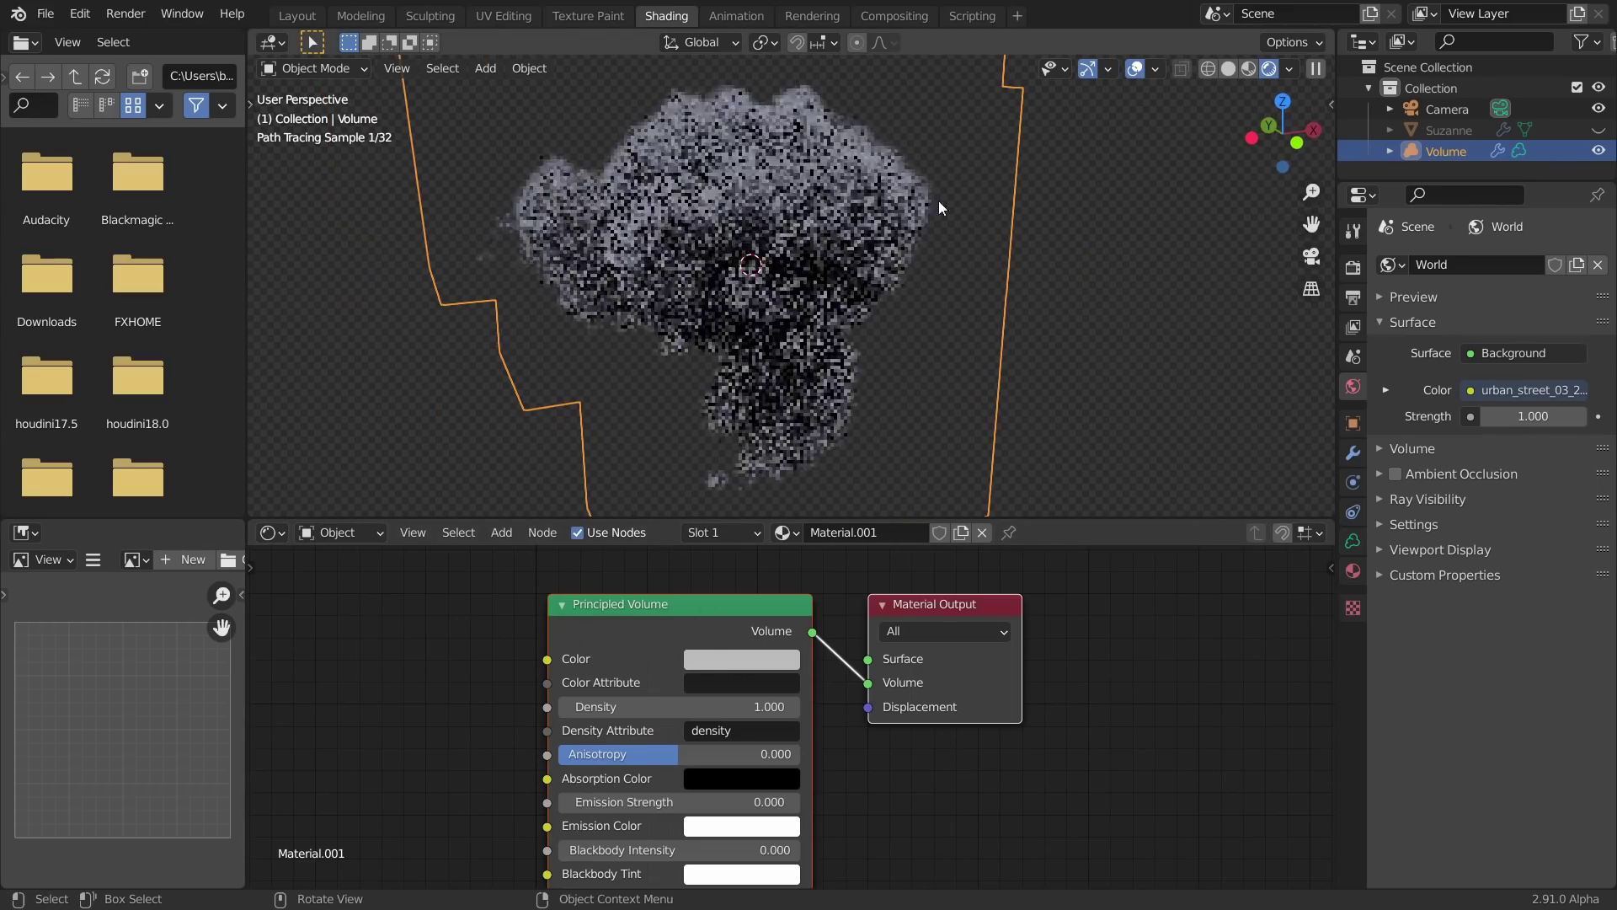
{"action": "left_click", "coordinate": [763, 652]}
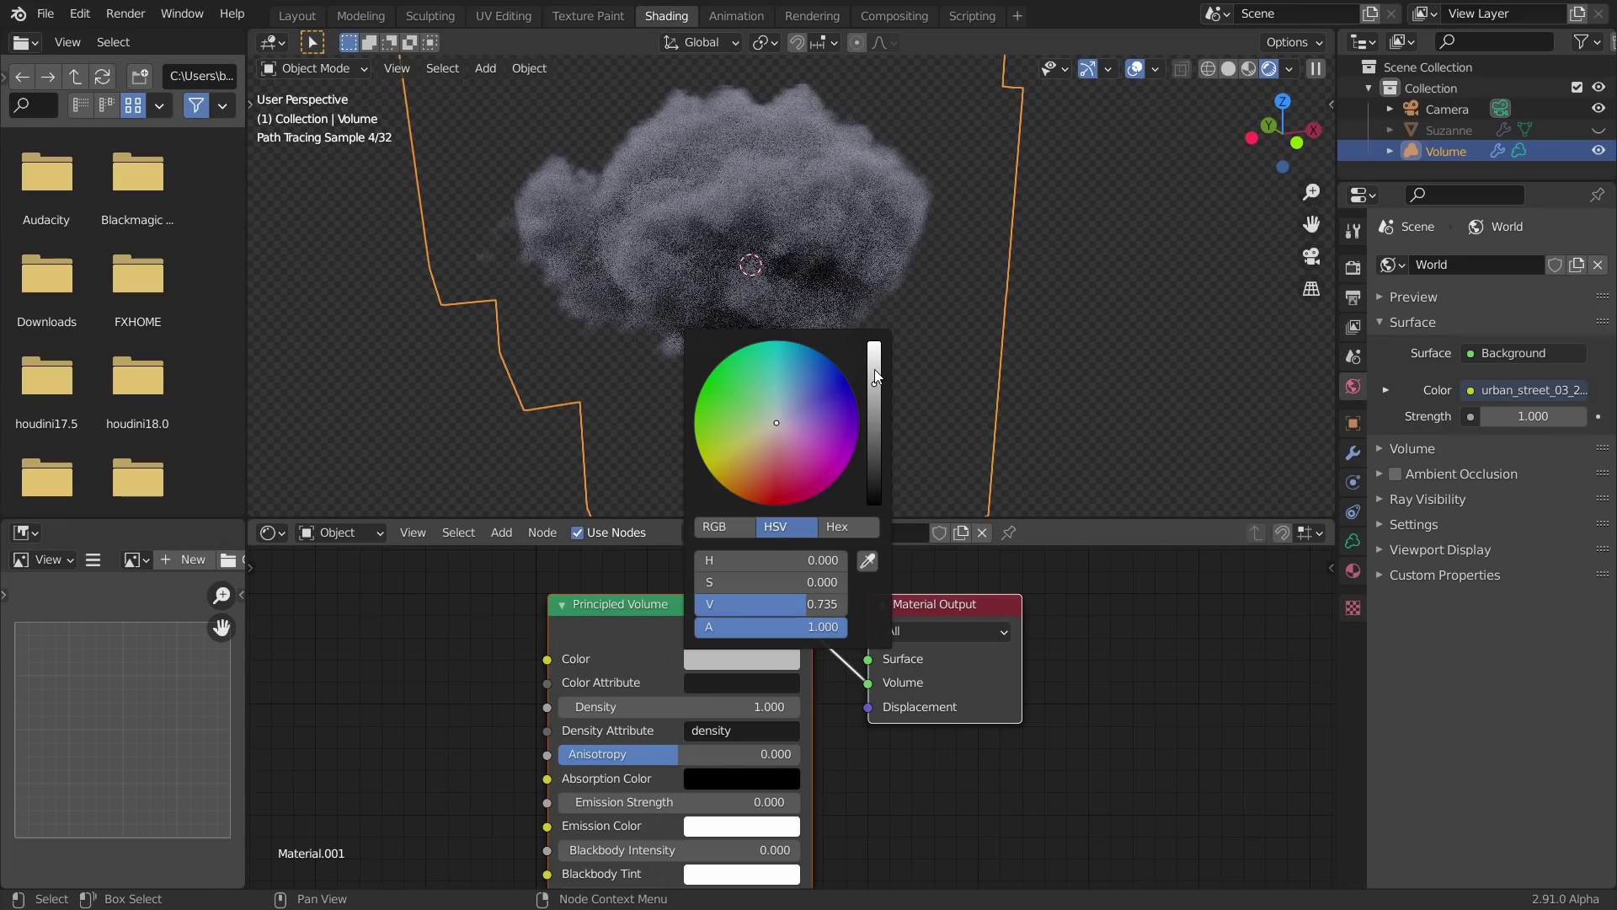
{"action": "left_click_drag", "start_coordinate": [876, 379], "coordinate": [874, 348]}
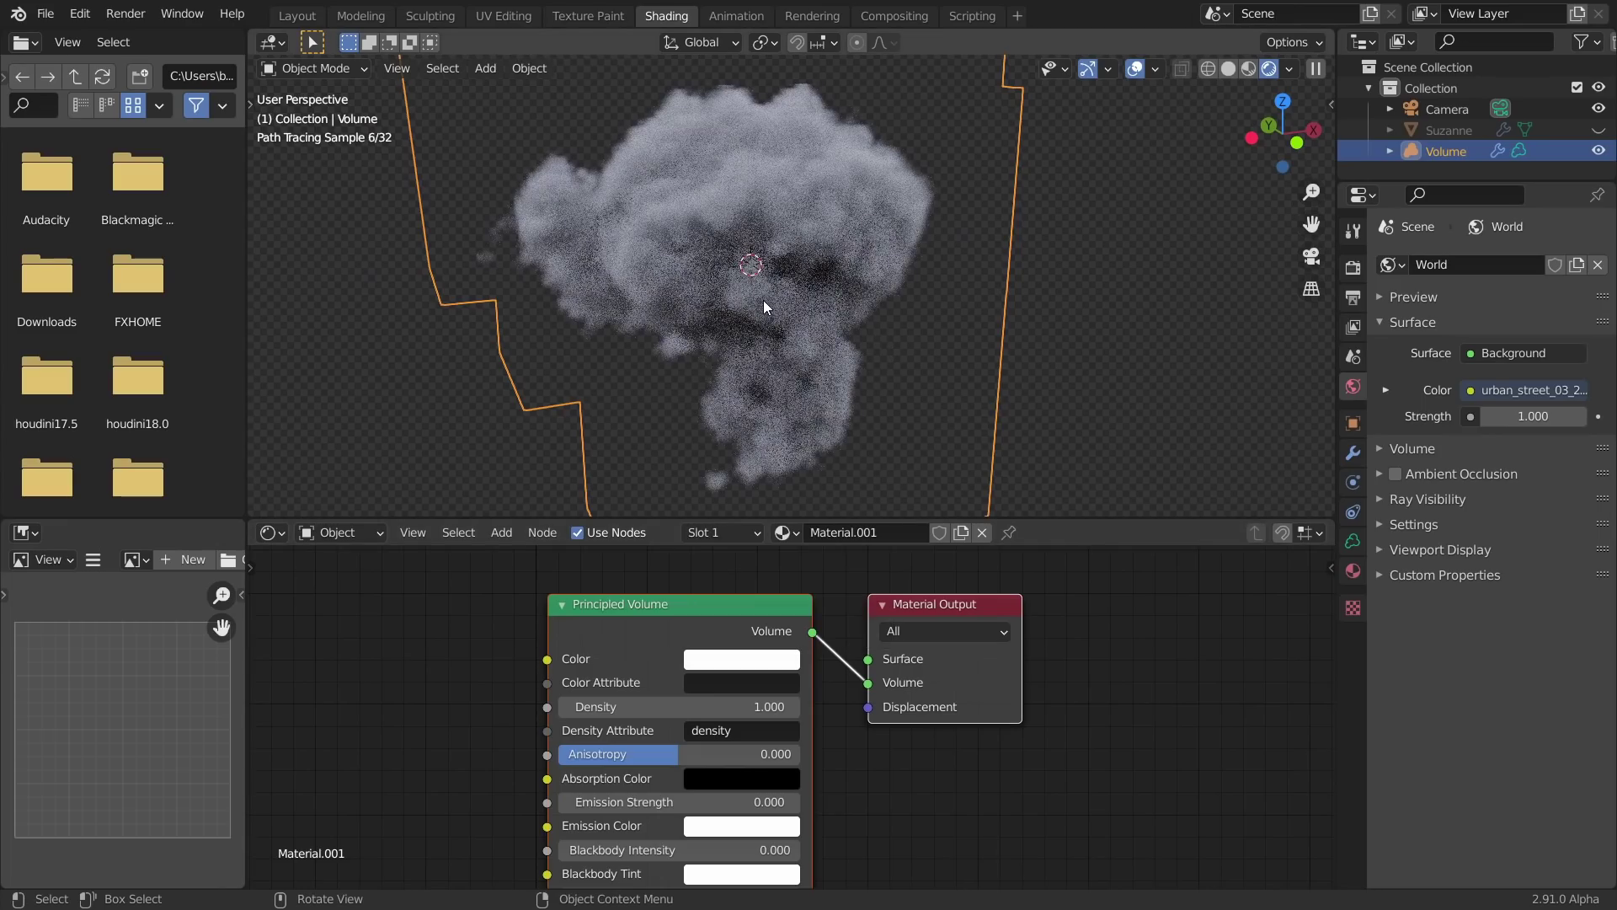
Step: Set the Volume Displace modifier's Strength to 0.3
{"action": "left_click", "coordinate": [1354, 451]}
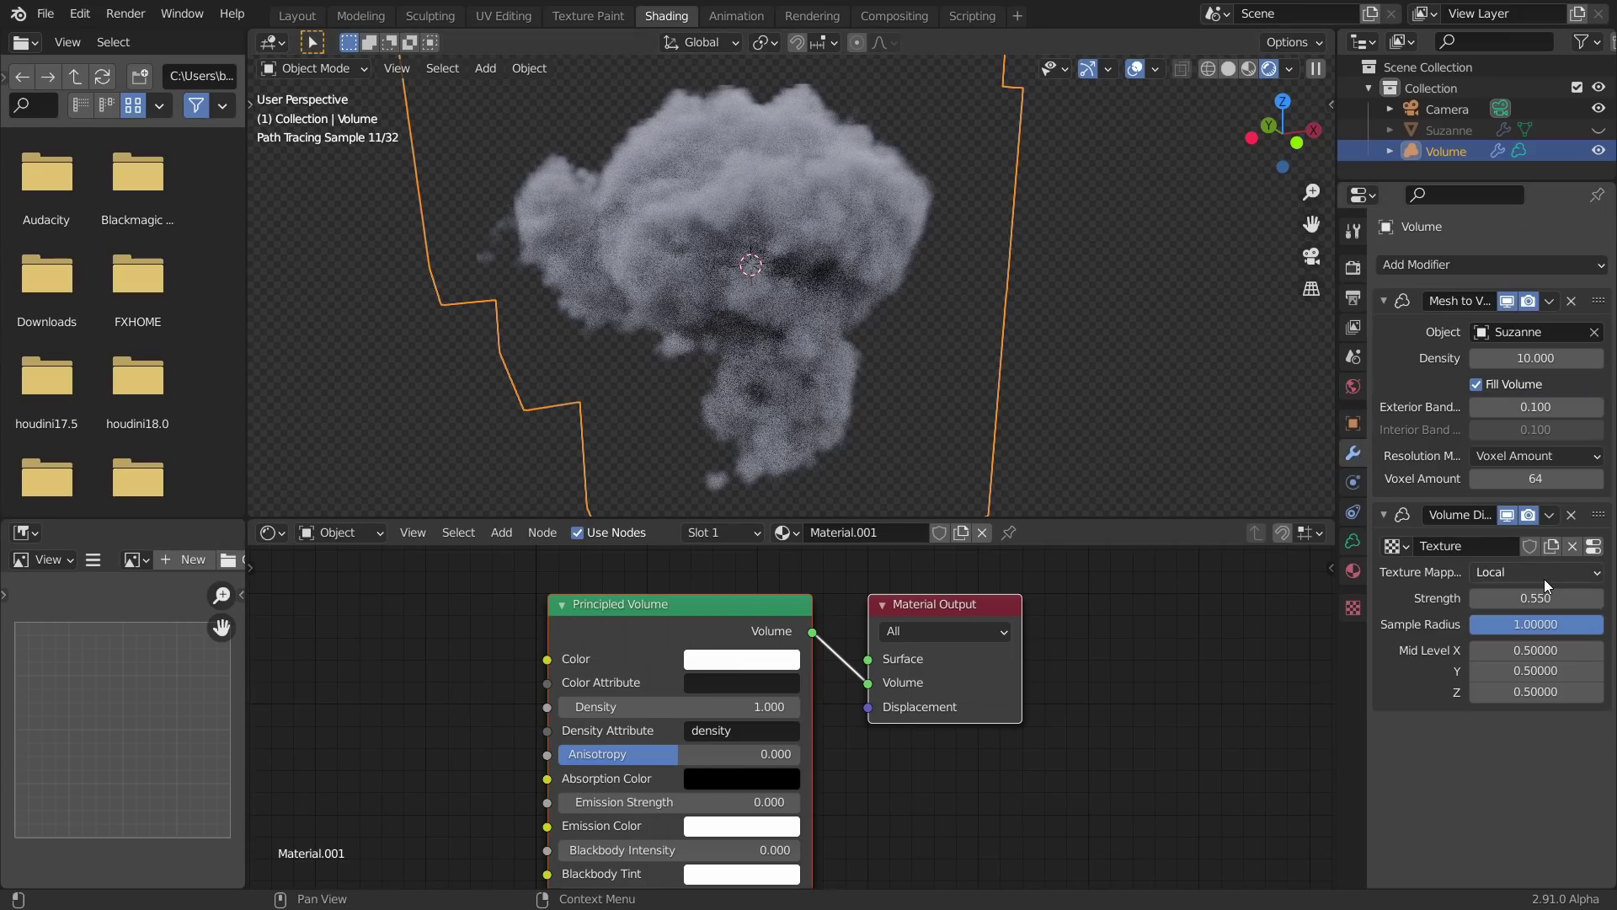
{"action": "left_click", "coordinate": [1548, 599]}
{"action": "type", "text": ".3"}
{"action": "key", "text": "Return"}
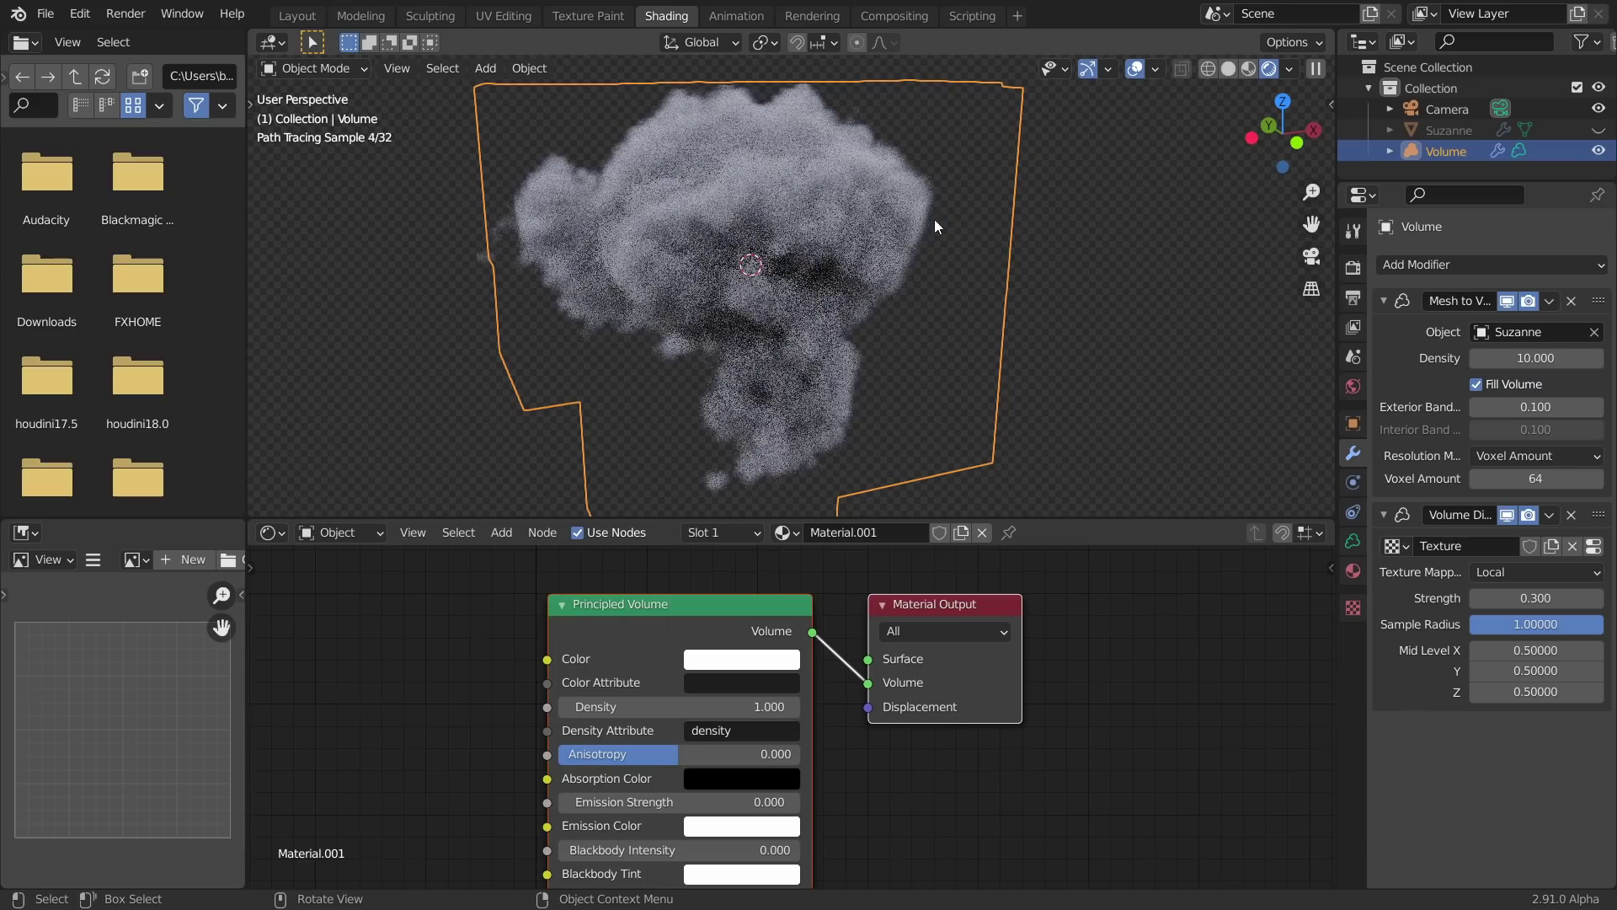
Step: Raise the Mesh to Volume modifier's Voxel Amount to 100 and inspect the cloud from another angle
{"action": "left_click", "coordinate": [1521, 479]}
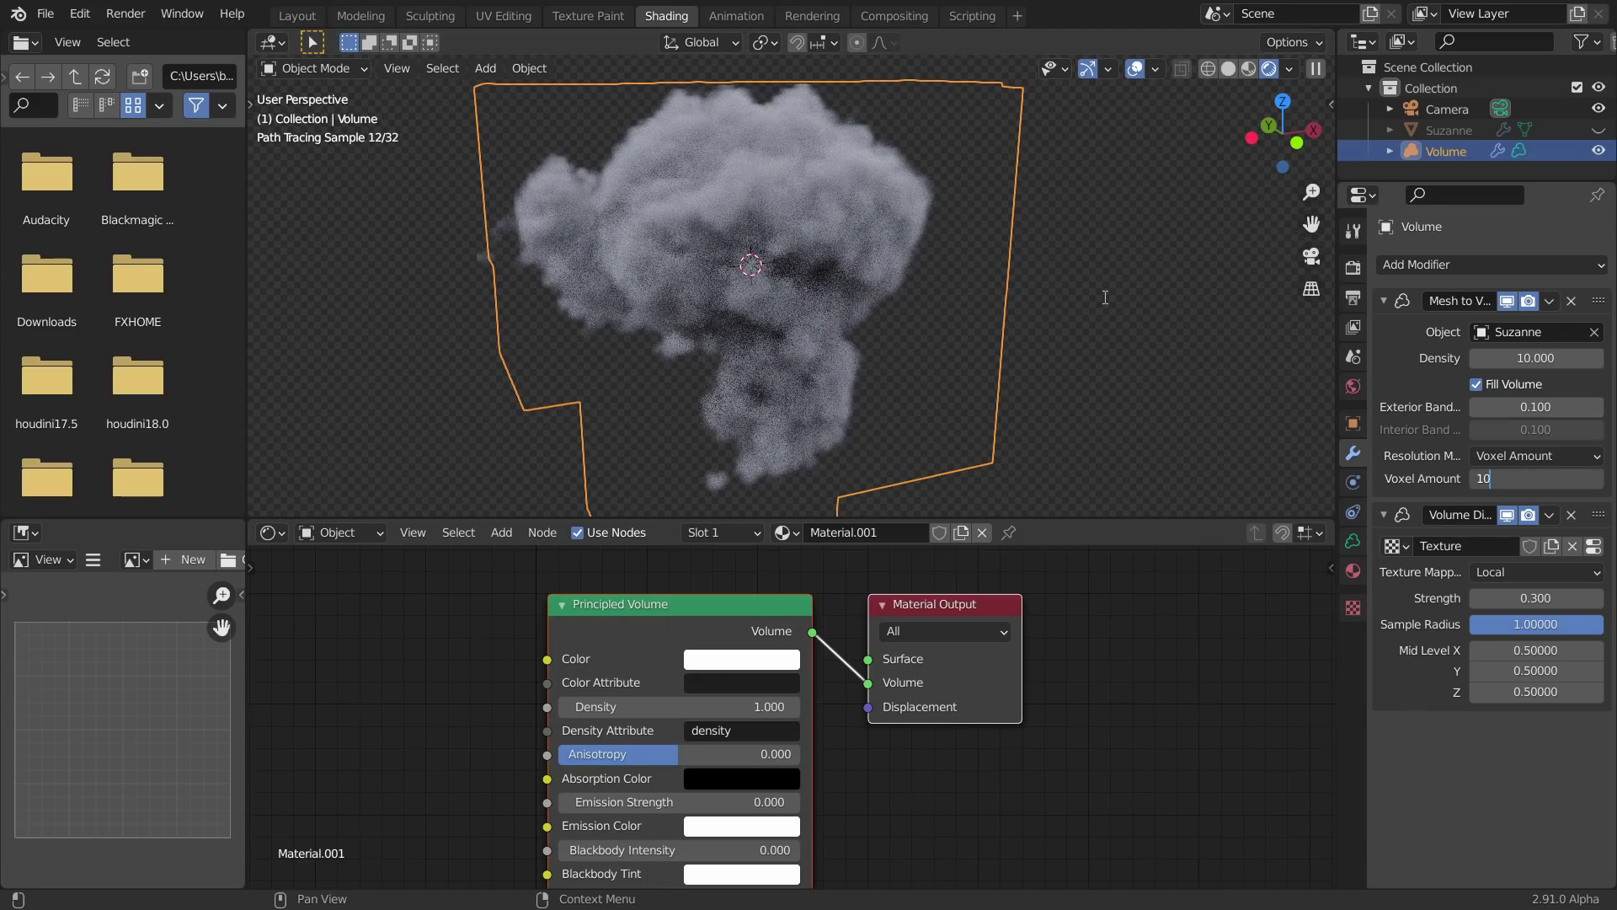
{"action": "type", "text": "100"}
{"action": "key", "text": "Return"}
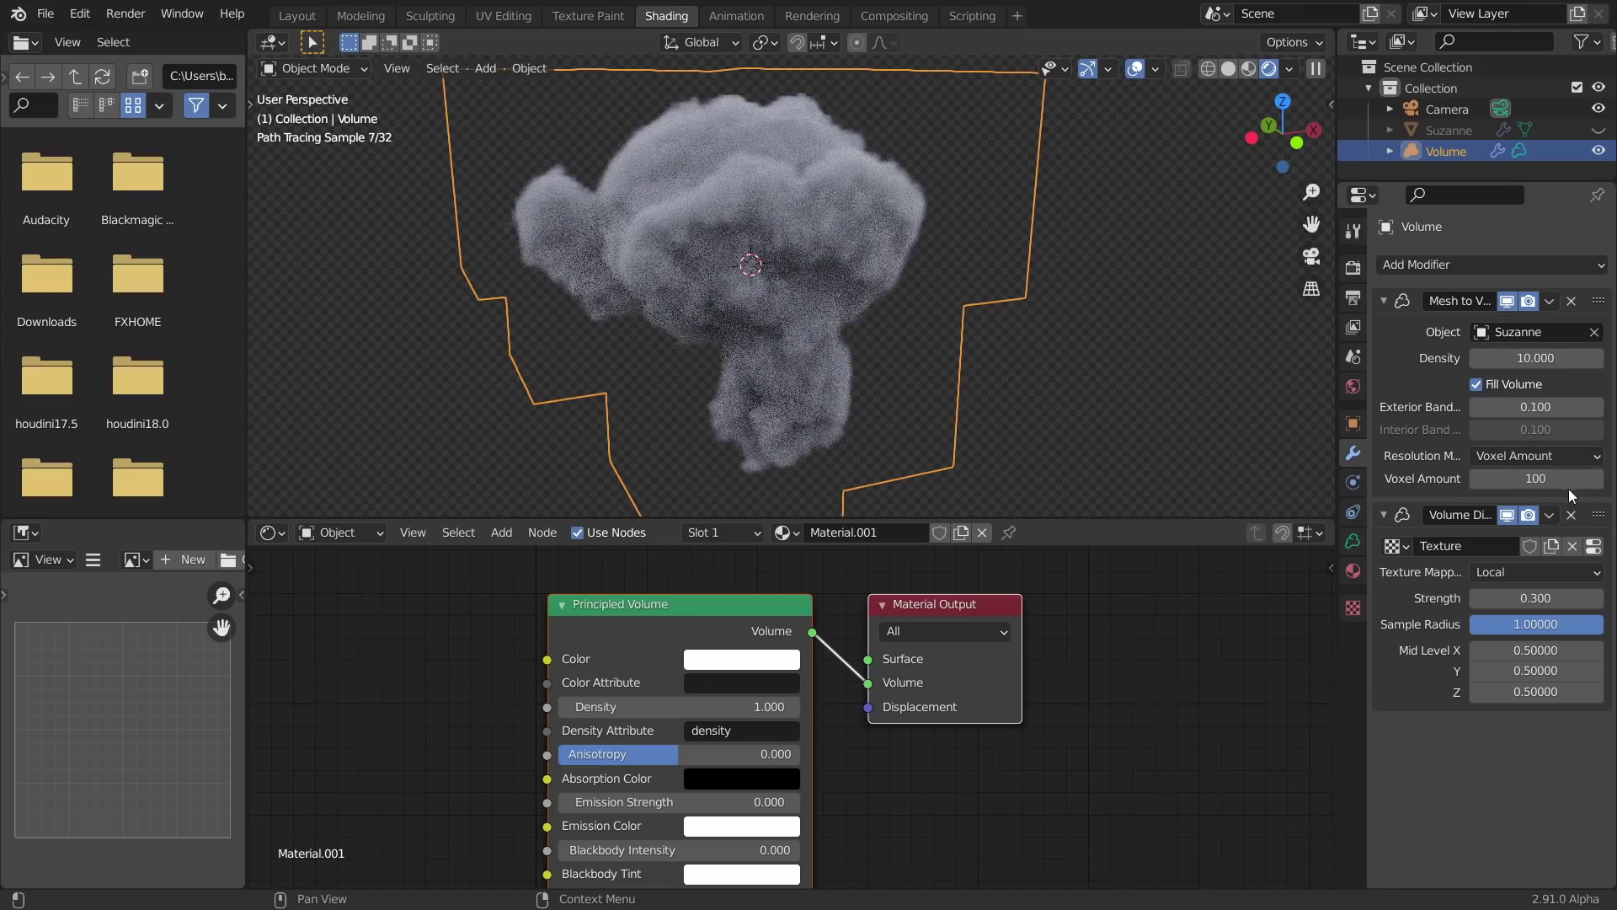
{"action": "middle_click_drag", "start_coordinate": [902, 281], "coordinate": [836, 246]}
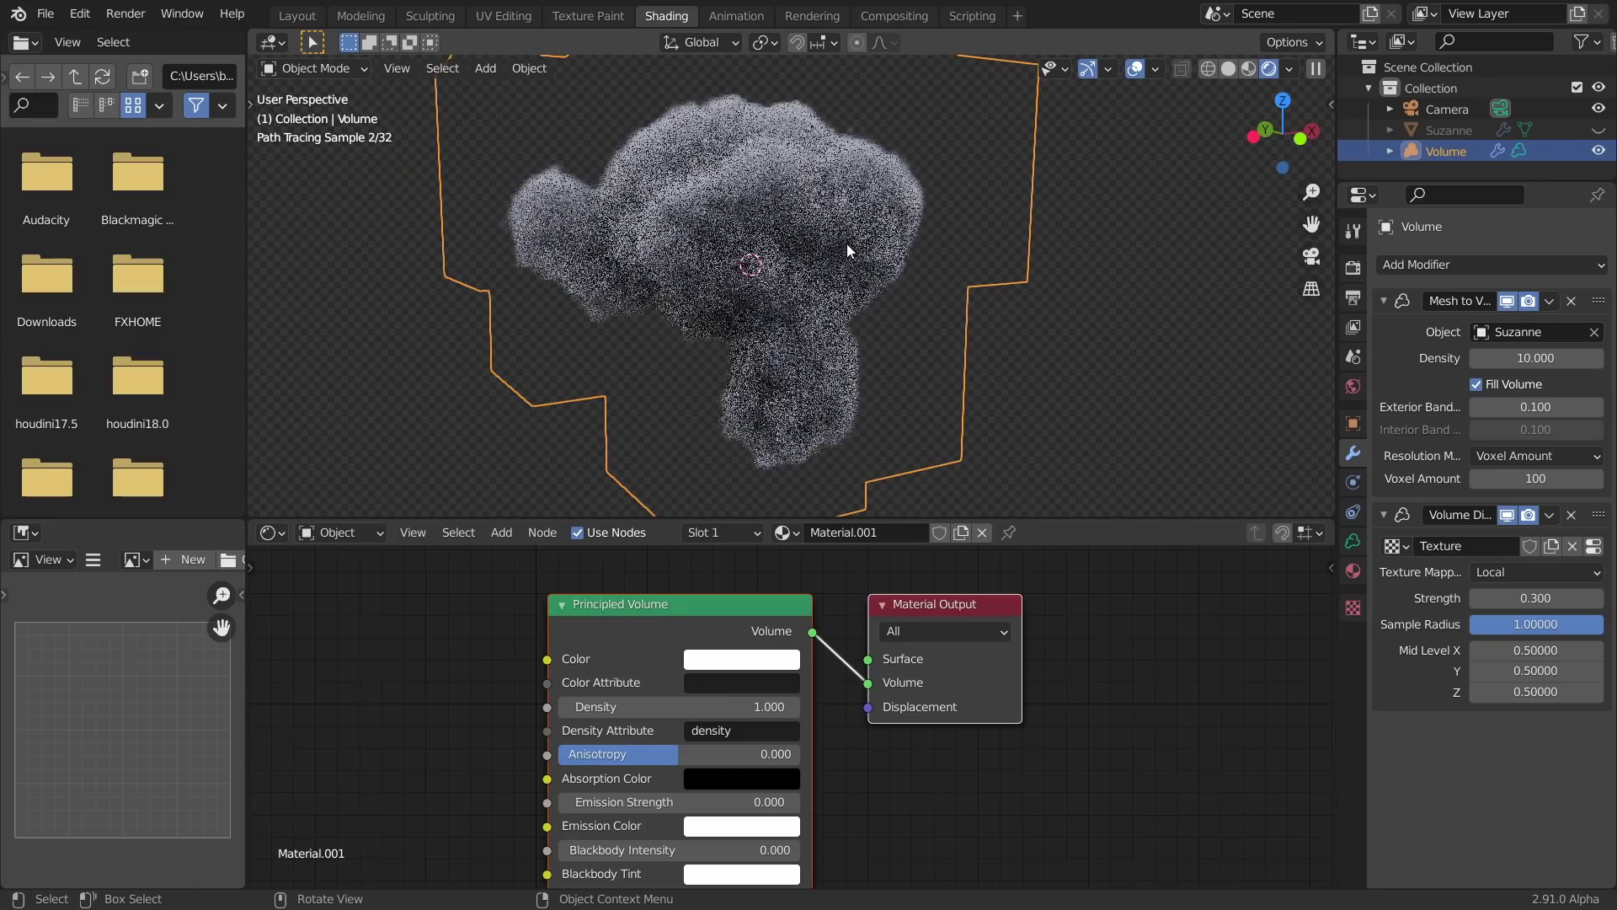
{"action": "scroll", "coordinate": [845, 245], "scroll_direction": "down", "scroll_amount": 2}
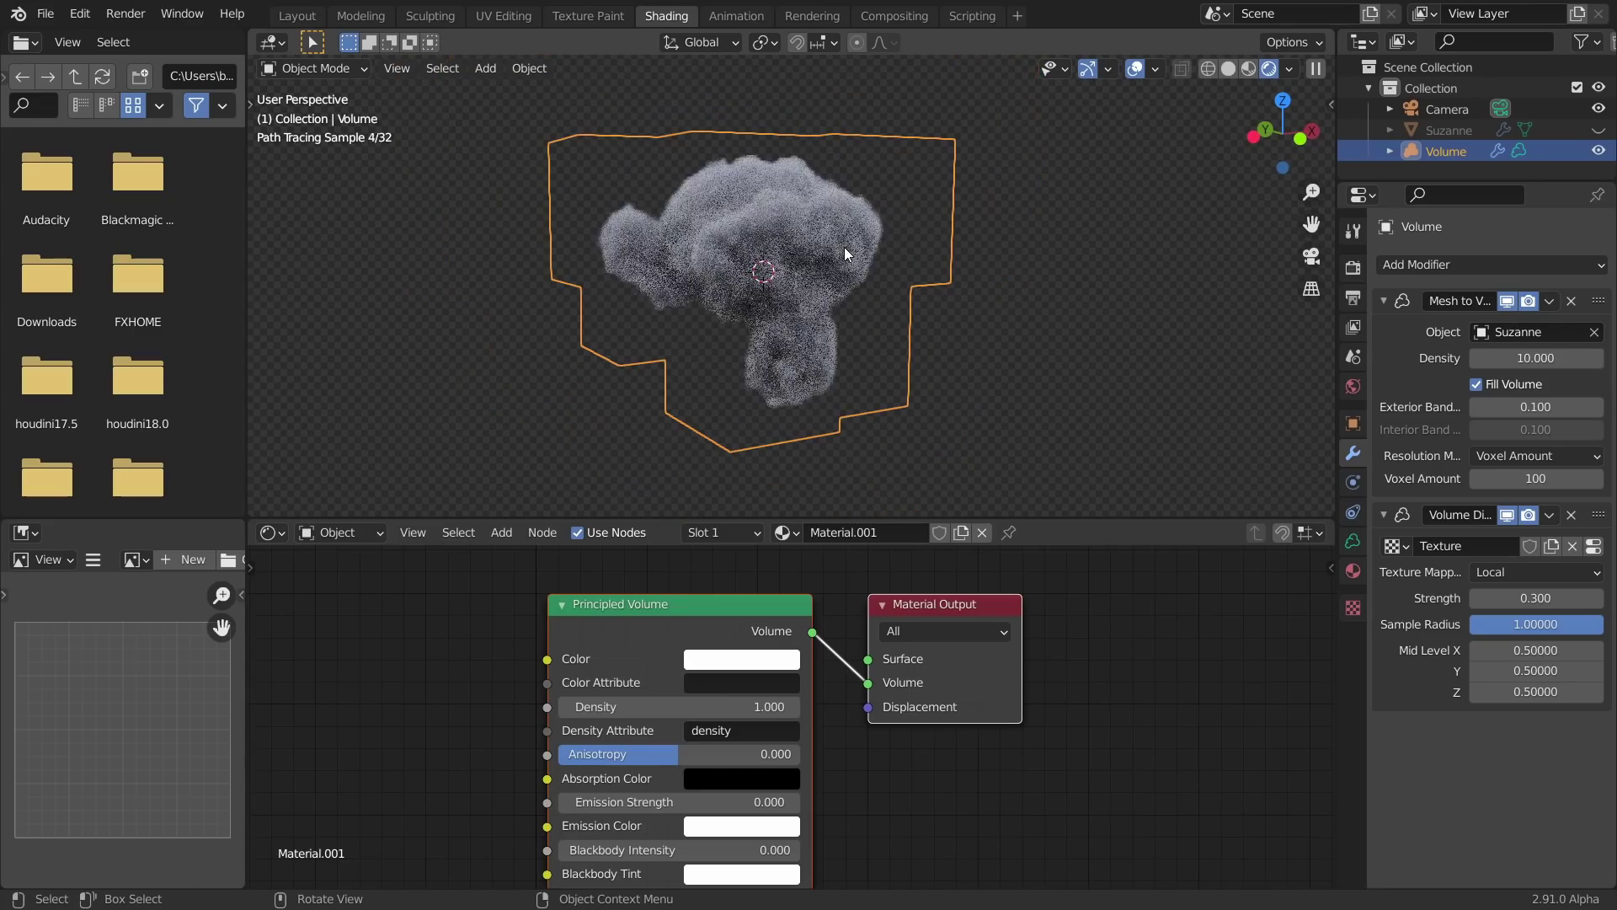
{"action": "scroll", "coordinate": [854, 266], "scroll_direction": "up", "scroll_amount": 1}
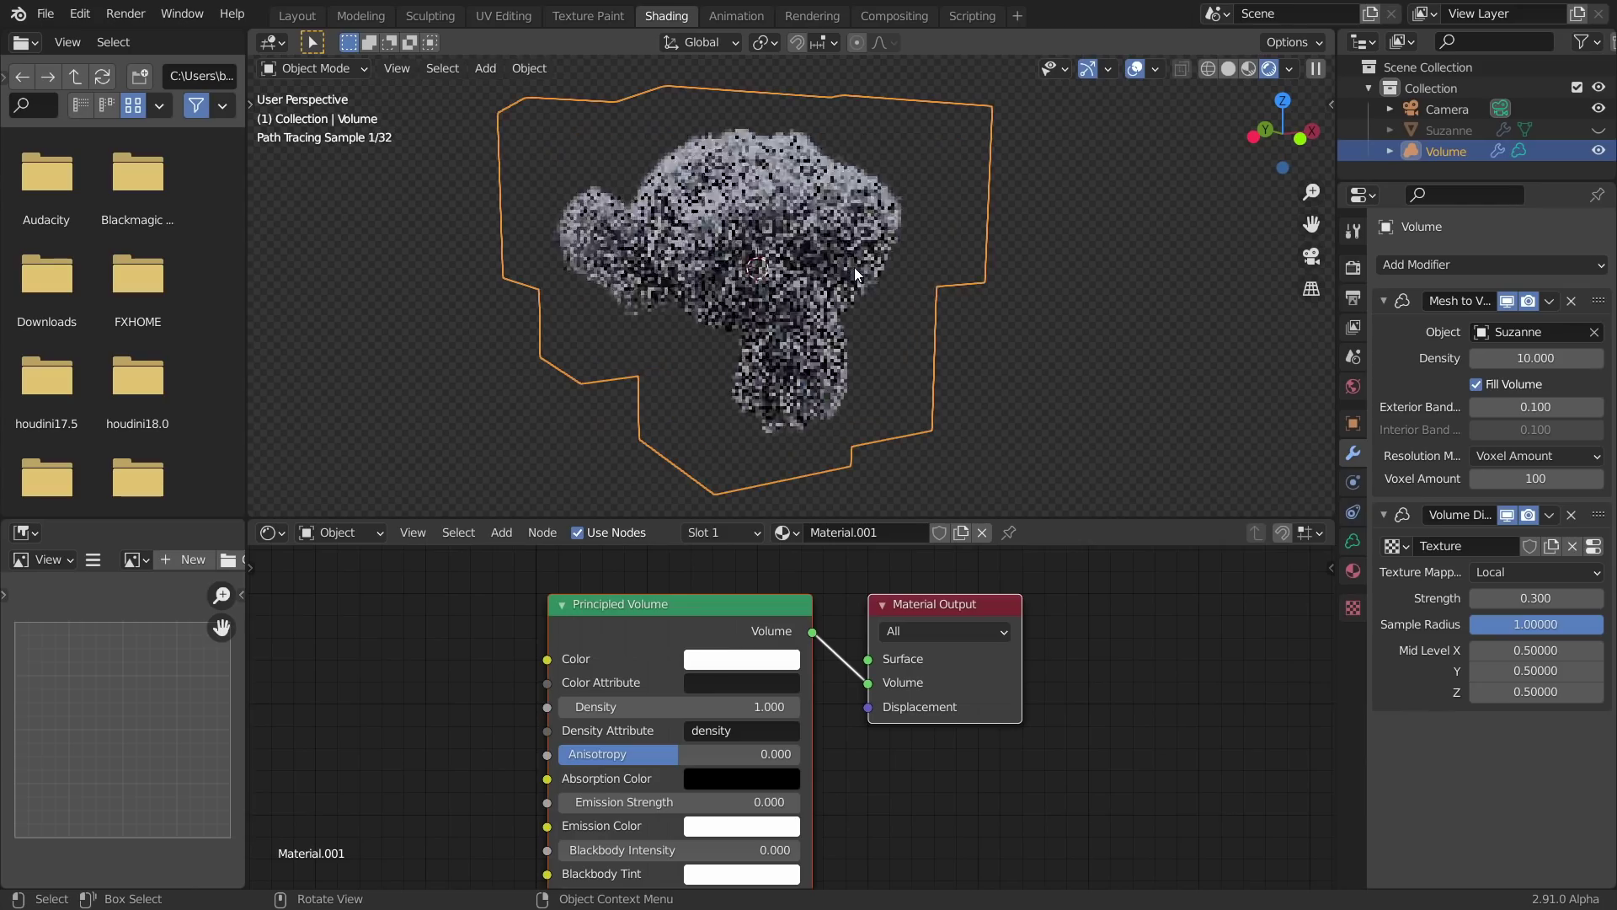
Step: Turn off Fill Volume in the Mesh to Volume modifier and set its Density to 1
{"action": "left_click", "coordinate": [1476, 385]}
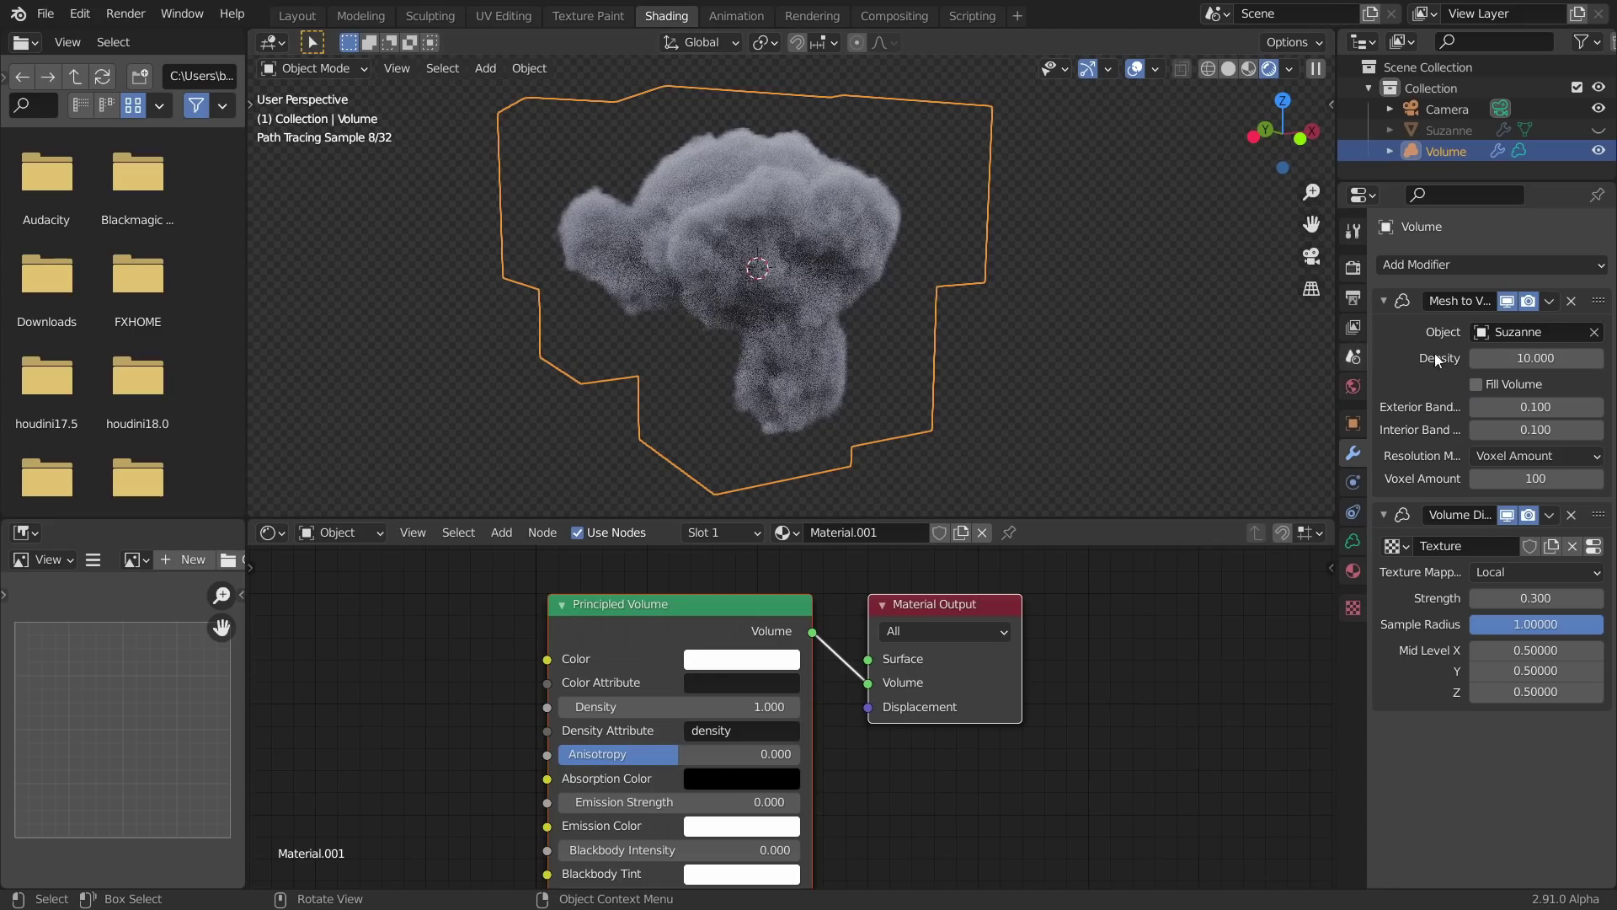
{"action": "double_click", "coordinate": [1536, 358]}
{"action": "type", "text": "1"}
{"action": "key", "text": "Return"}
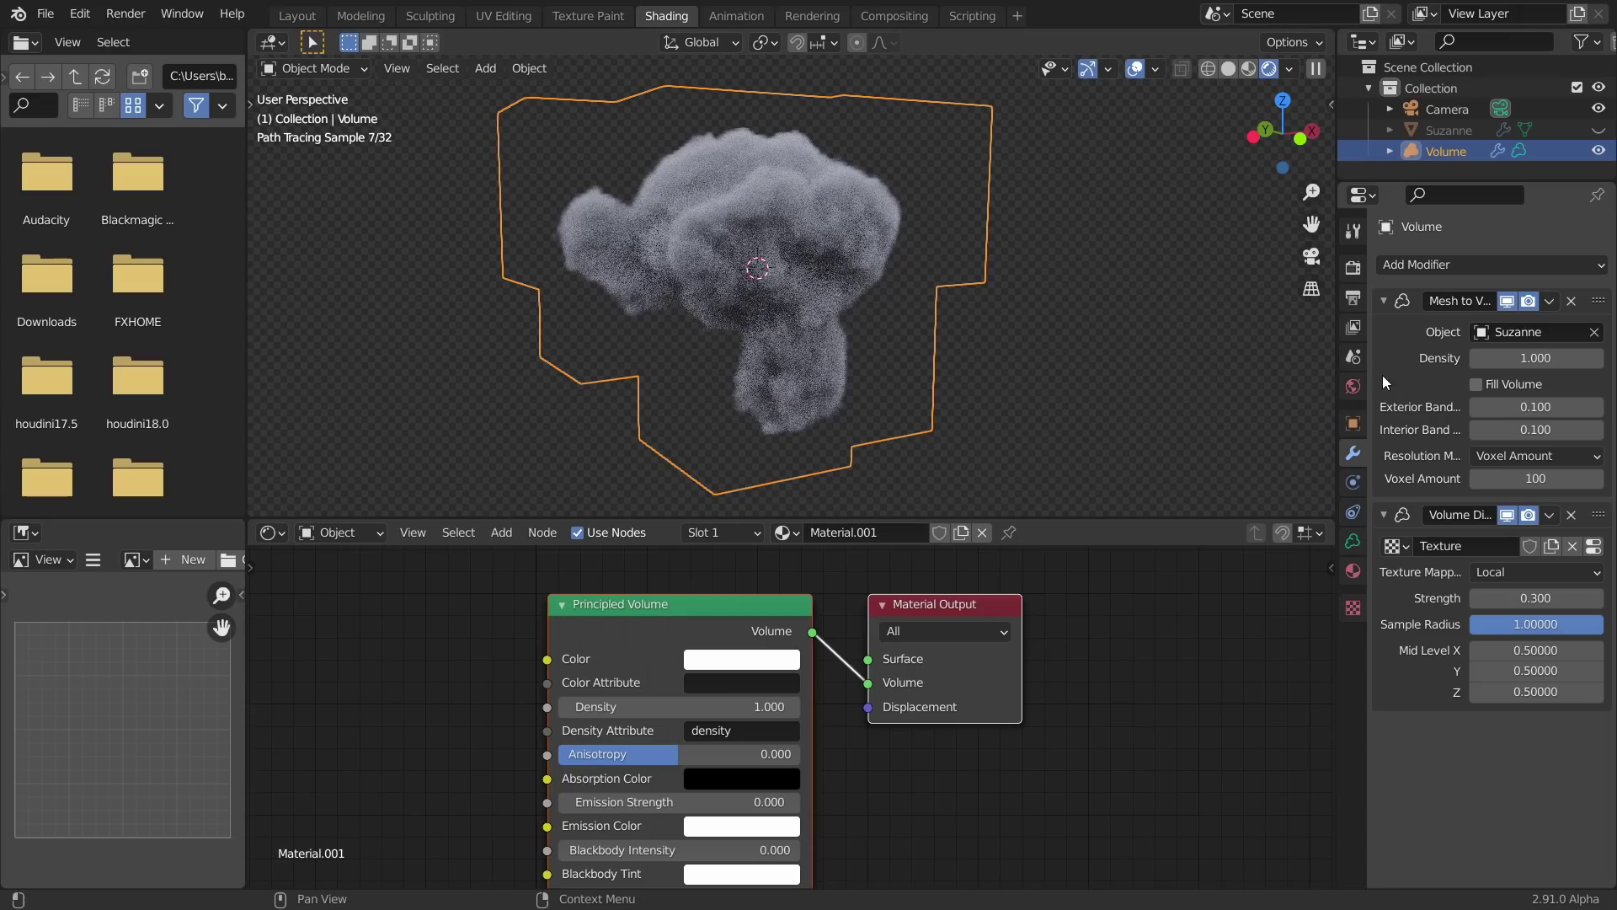
Step: In solid shading, try an Exterior Band Width of 0.41 on the unfilled volume, then restore 0.1 and re-enable Fill Volume
{"action": "left_click", "coordinate": [1232, 68]}
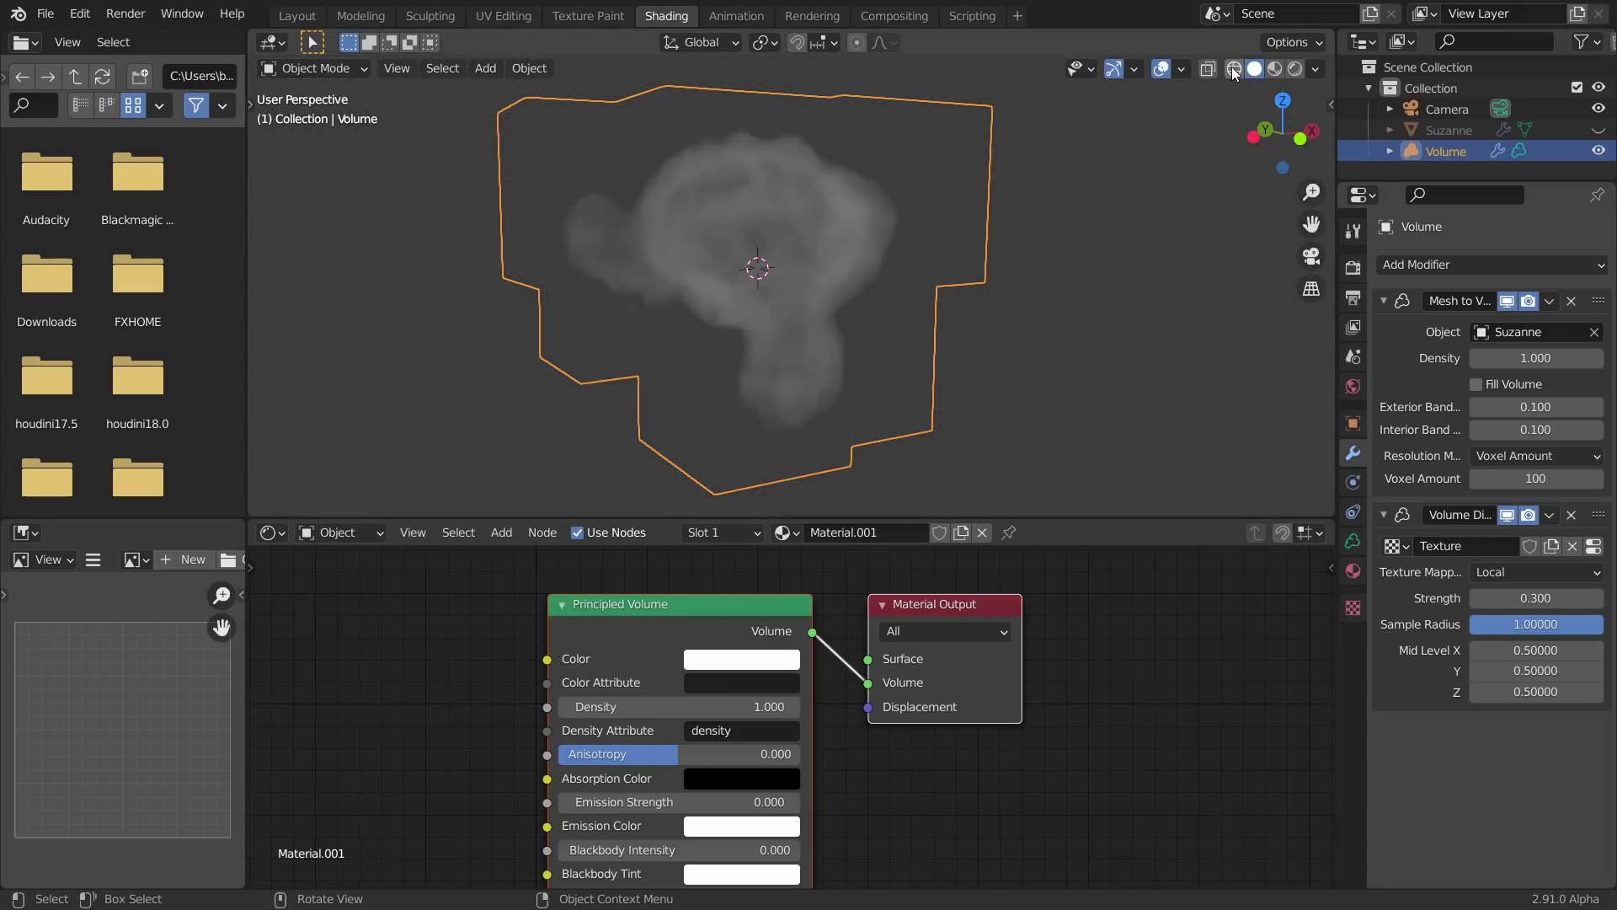
{"action": "scroll", "coordinate": [730, 246], "scroll_direction": "up", "scroll_amount": 6}
{"action": "scroll", "coordinate": [745, 246], "scroll_direction": "down", "scroll_amount": 6}
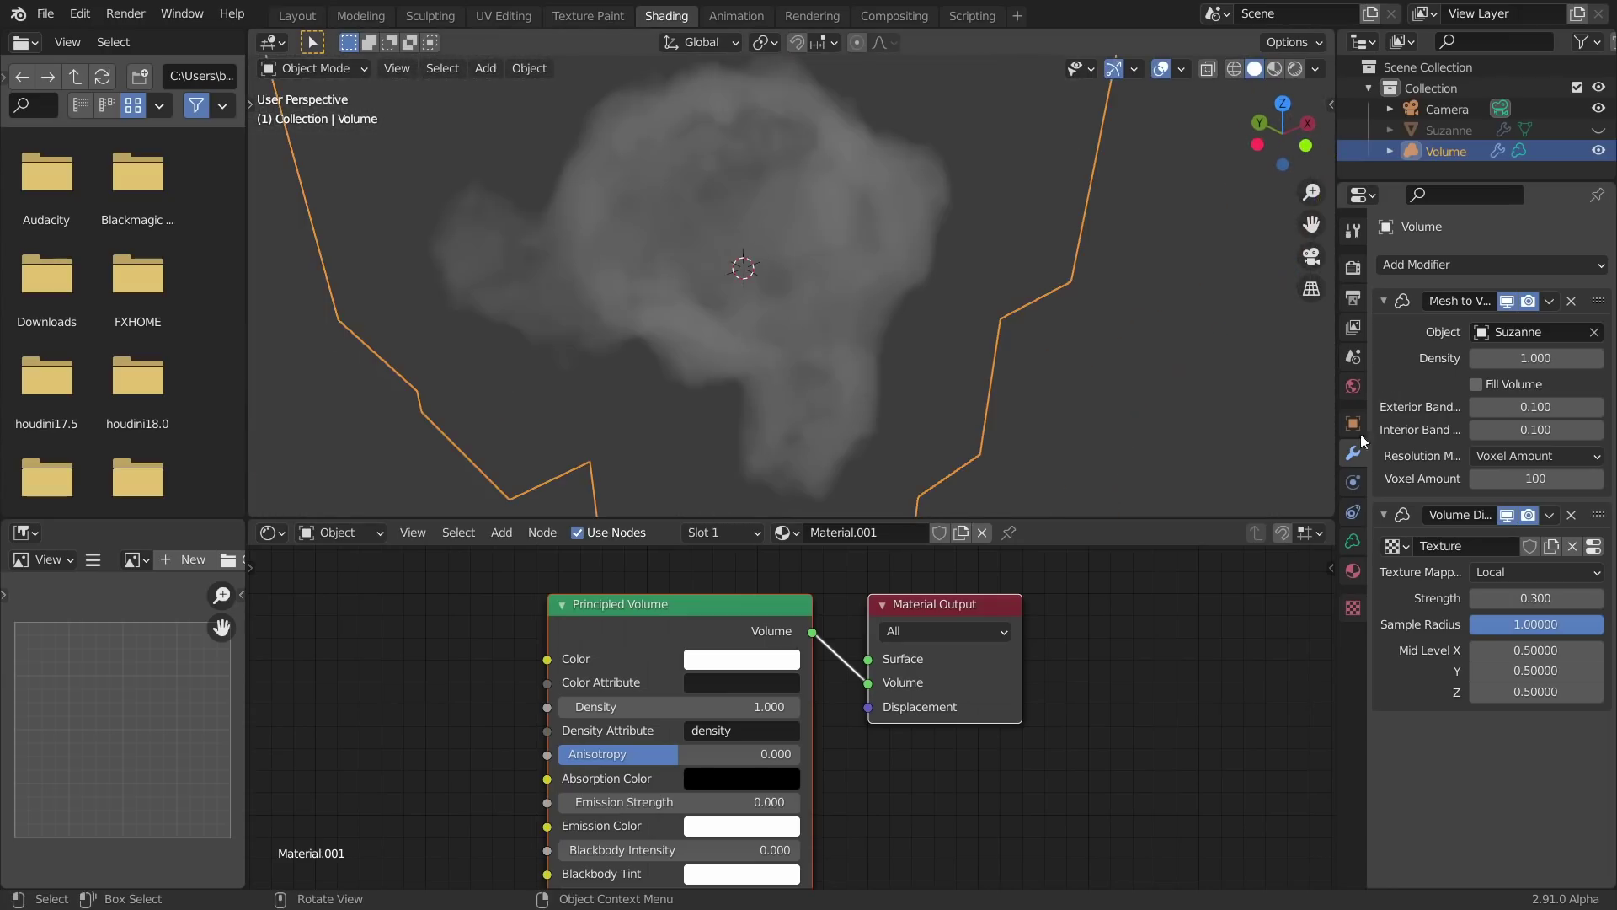
{"action": "mouse_move", "coordinate": [1525, 429]}
{"action": "left_mouse_down"}
{"action": "mouse_move", "coordinate": [1554, 429]}
{"action": "mouse_move", "coordinate": [1503, 430]}
{"action": "mouse_move", "coordinate": [1535, 430]}
{"action": "mouse_move", "coordinate": [1541, 407]}
{"action": "mouse_move", "coordinate": [1597, 407]}
{"action": "mouse_move", "coordinate": [1542, 407]}
{"action": "left_mouse_up"}
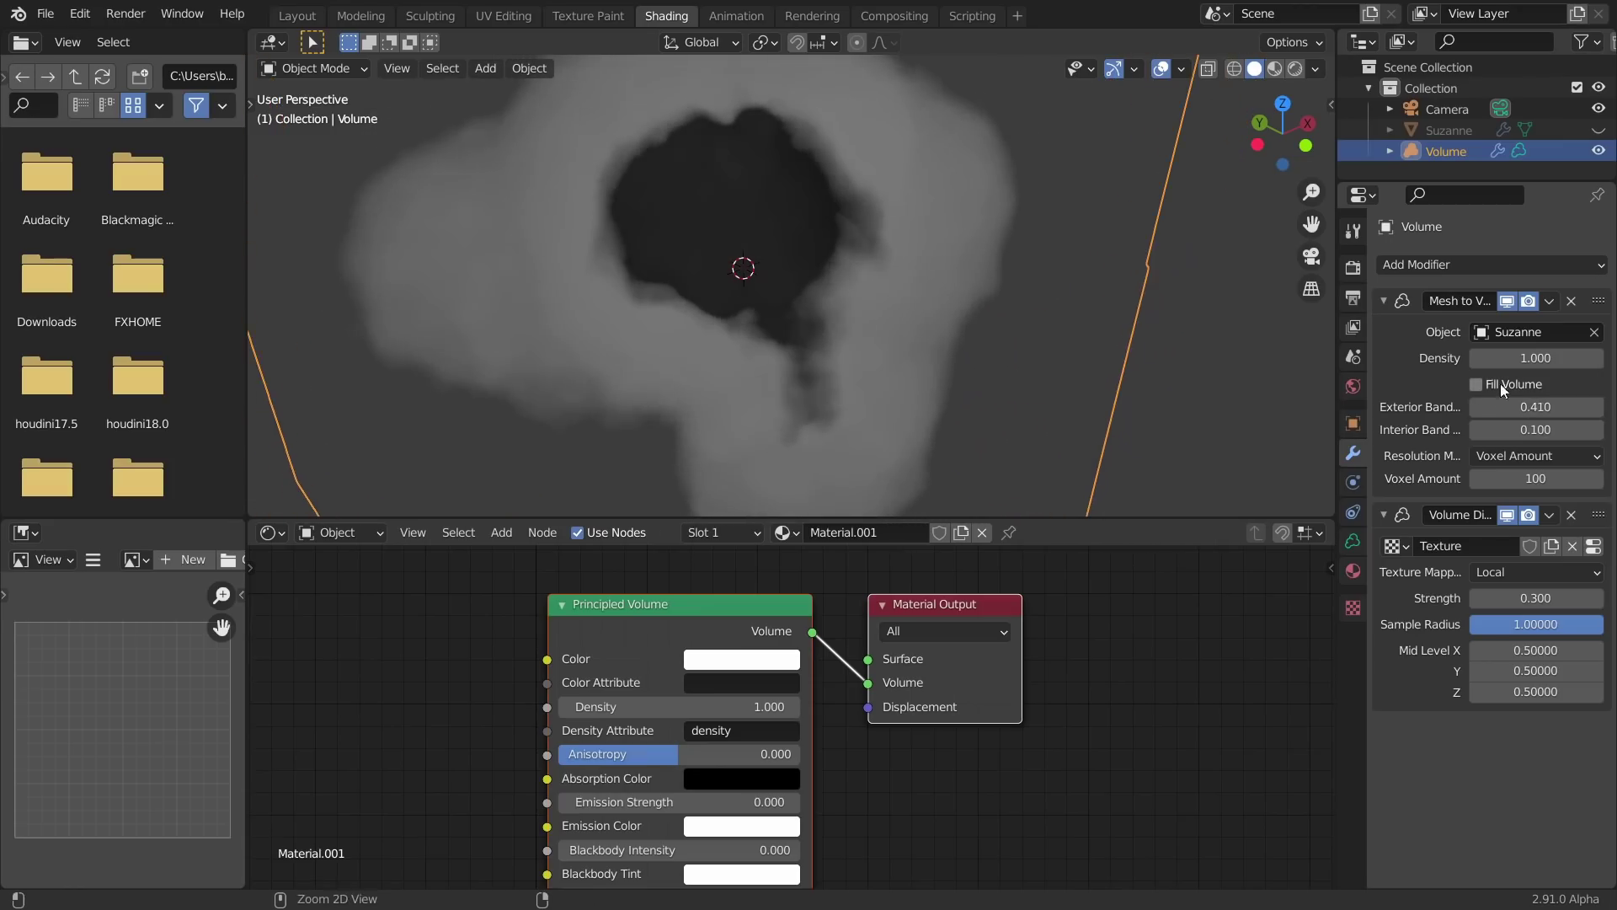
{"action": "left_click", "coordinate": [1477, 384]}
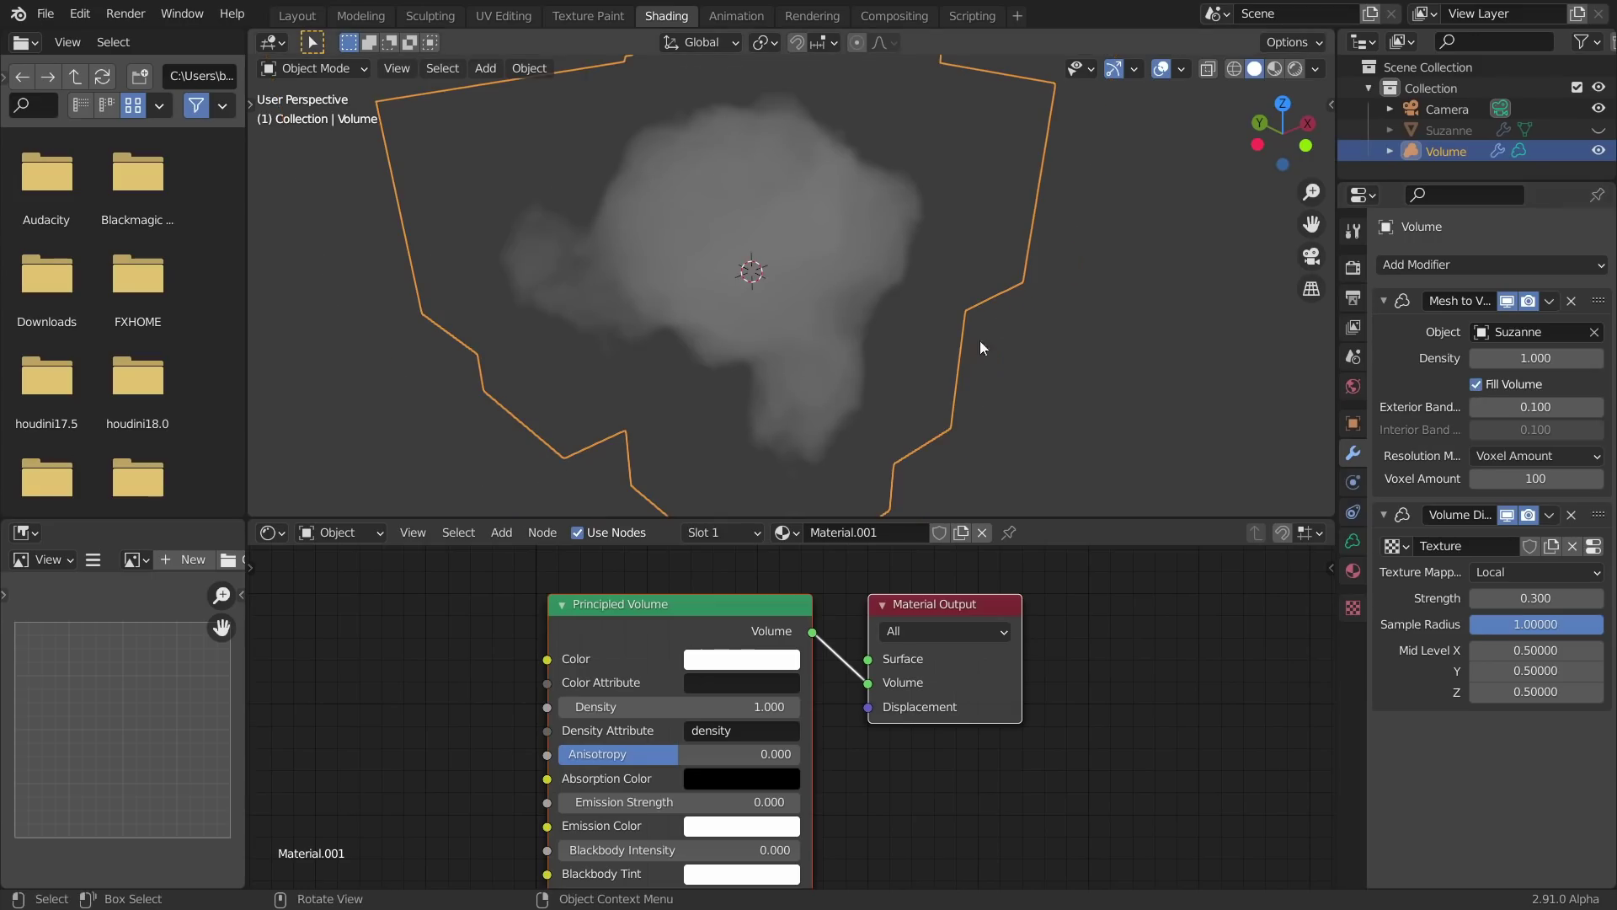
Step: In rendered shading, try an Exterior Band Width of 0.26 on the filled volume, then set it back to 0.1
{"action": "left_click", "coordinate": [1297, 71]}
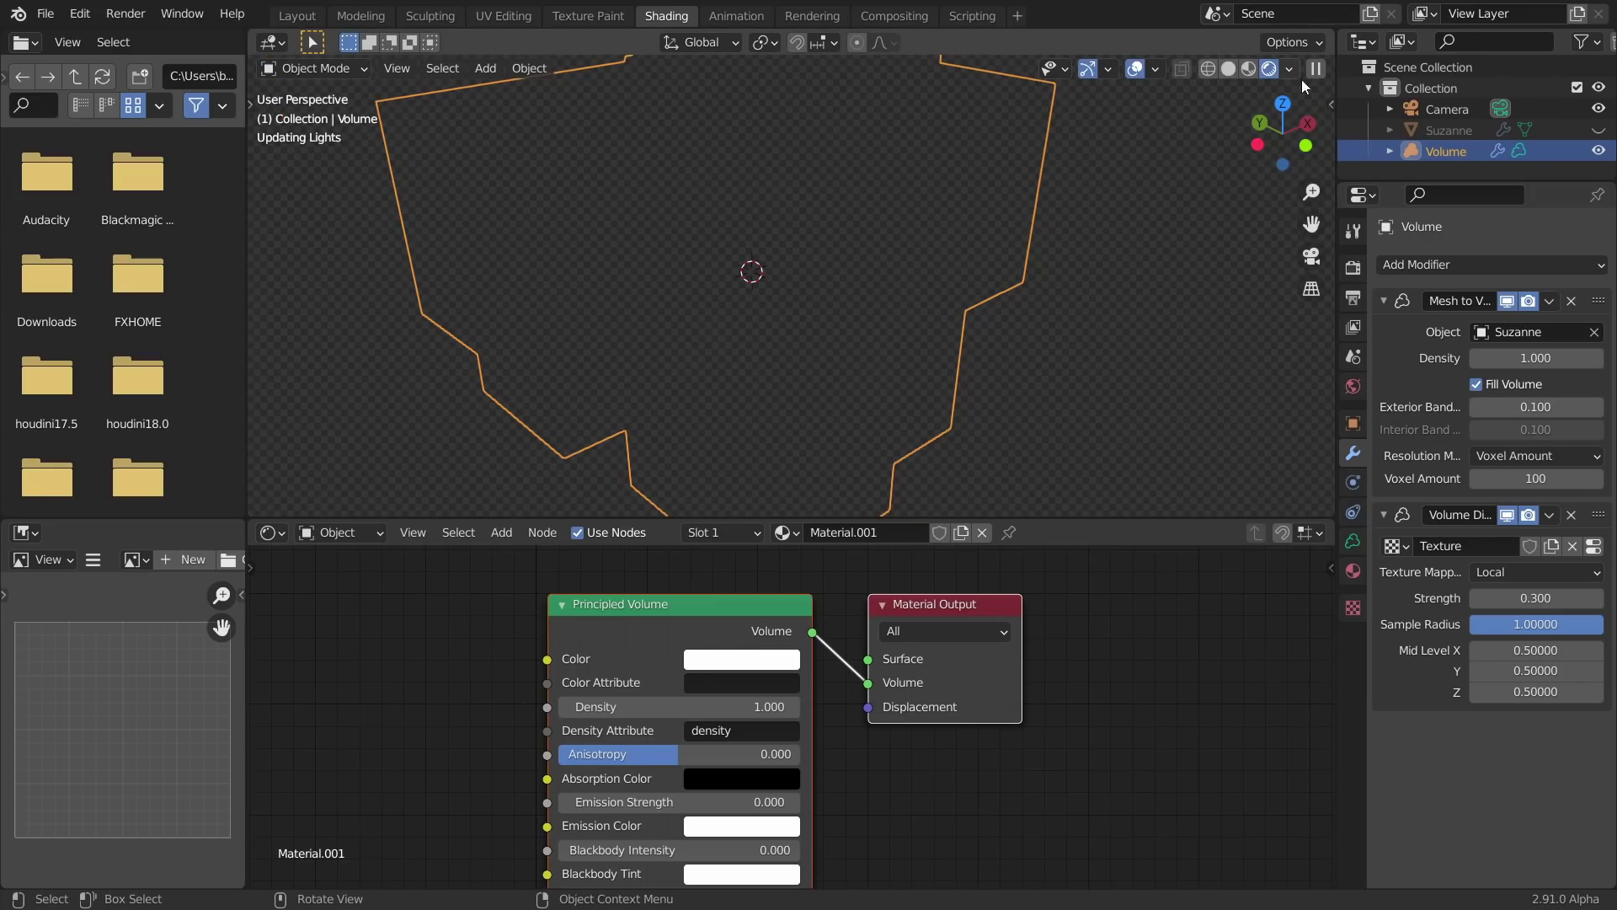
{"action": "left_click_drag", "start_coordinate": [1536, 407], "coordinate": [1576, 407]}
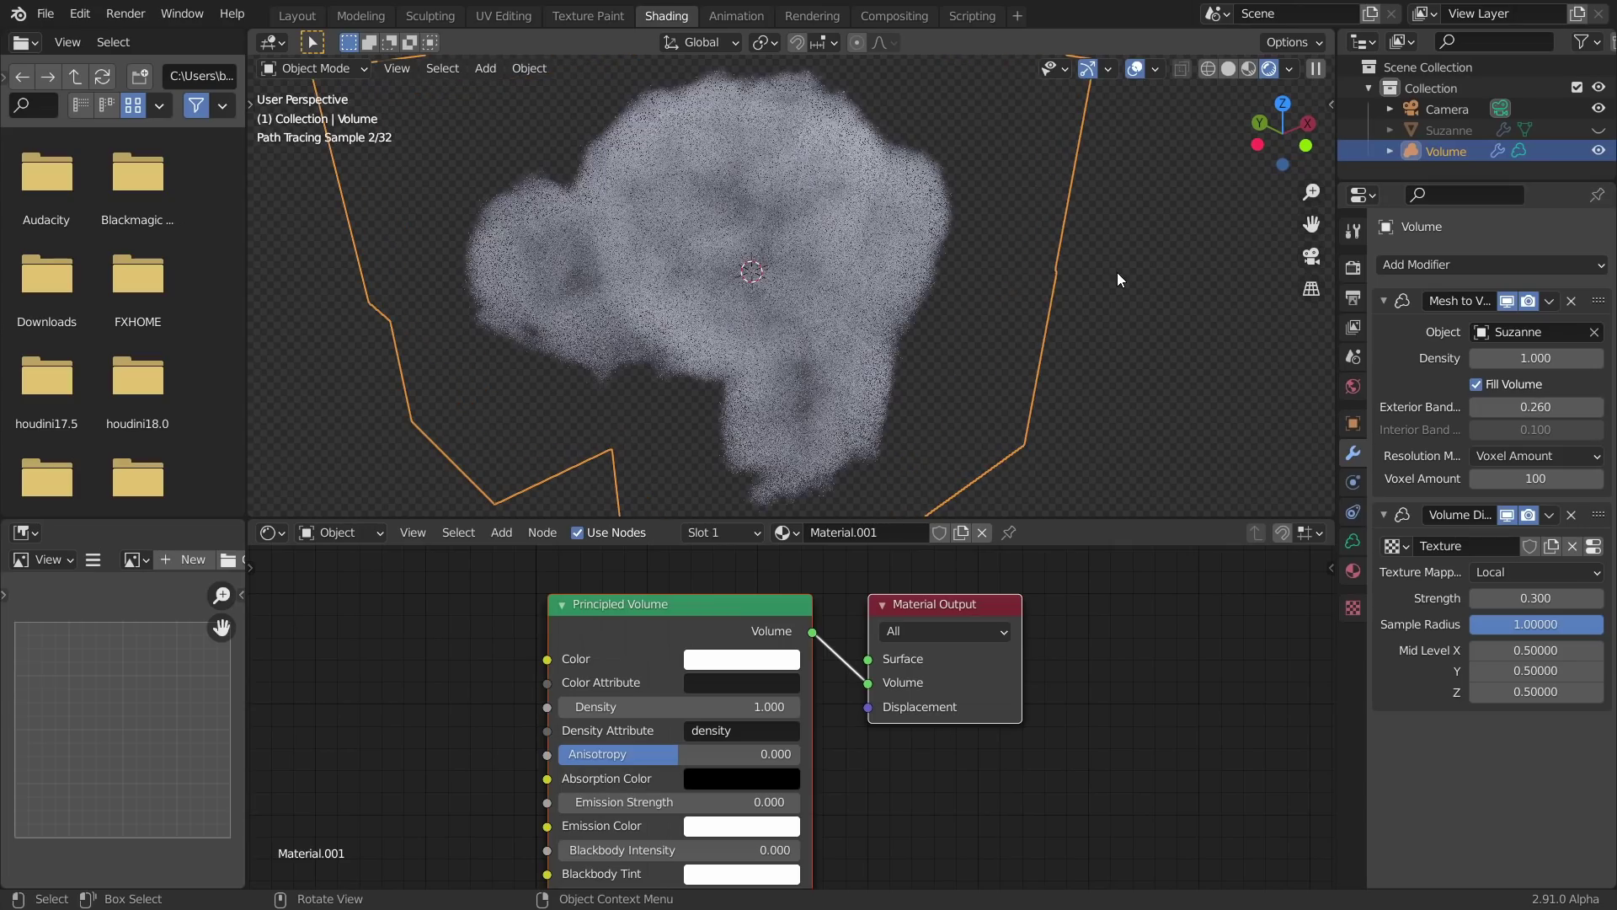
{"action": "scroll", "coordinate": [1117, 271], "scroll_direction": "down", "scroll_amount": 3}
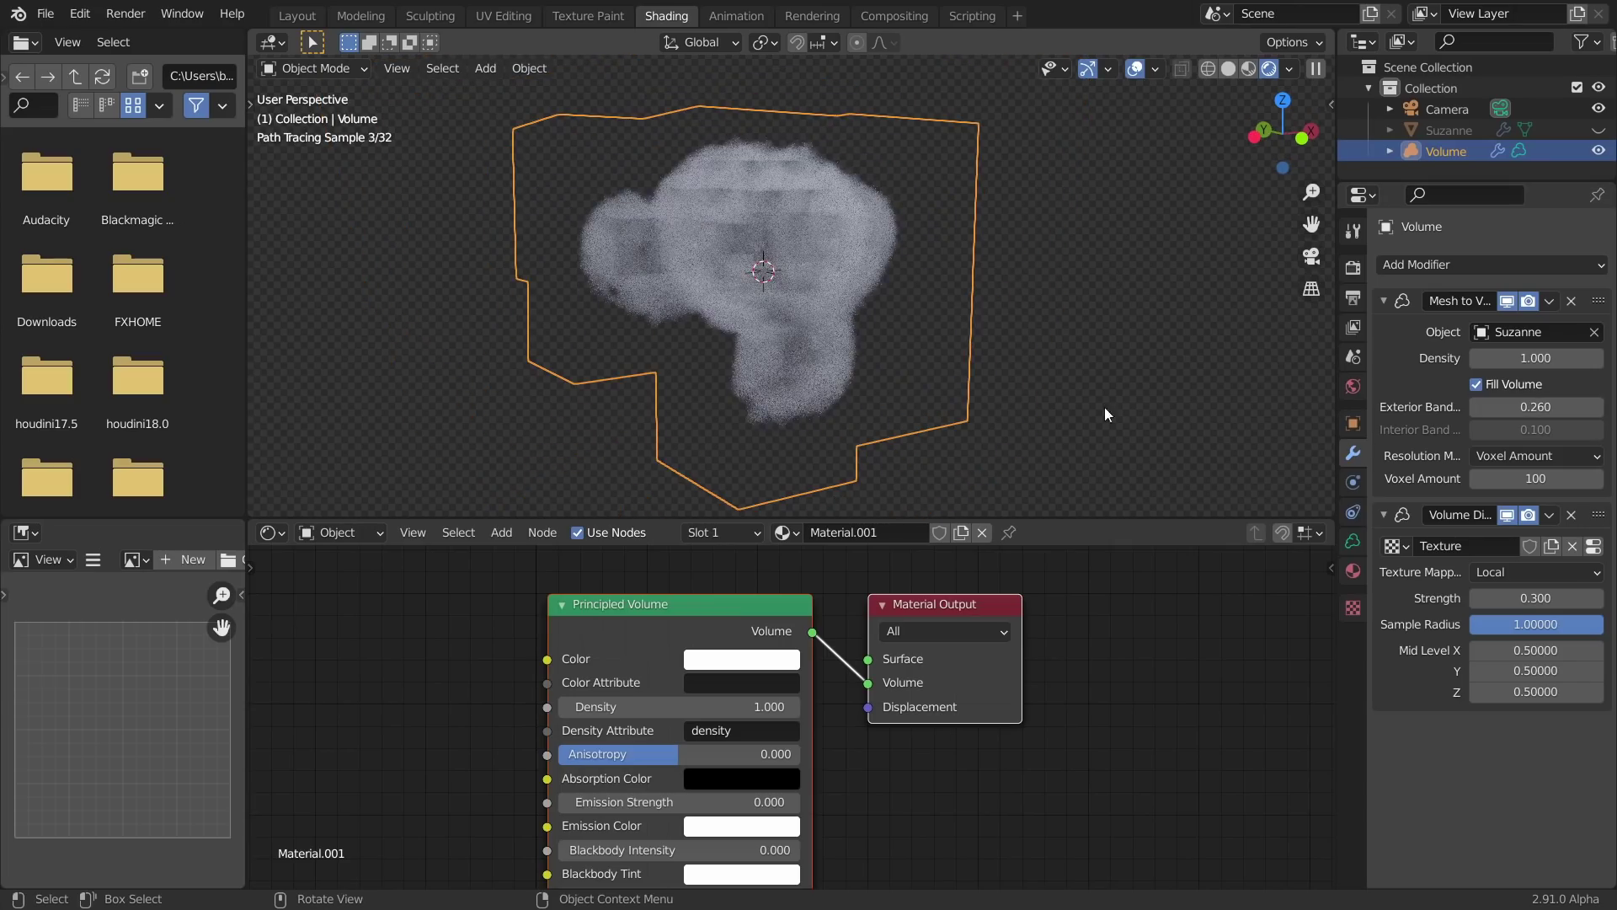
{"action": "left_click", "coordinate": [1475, 407]}
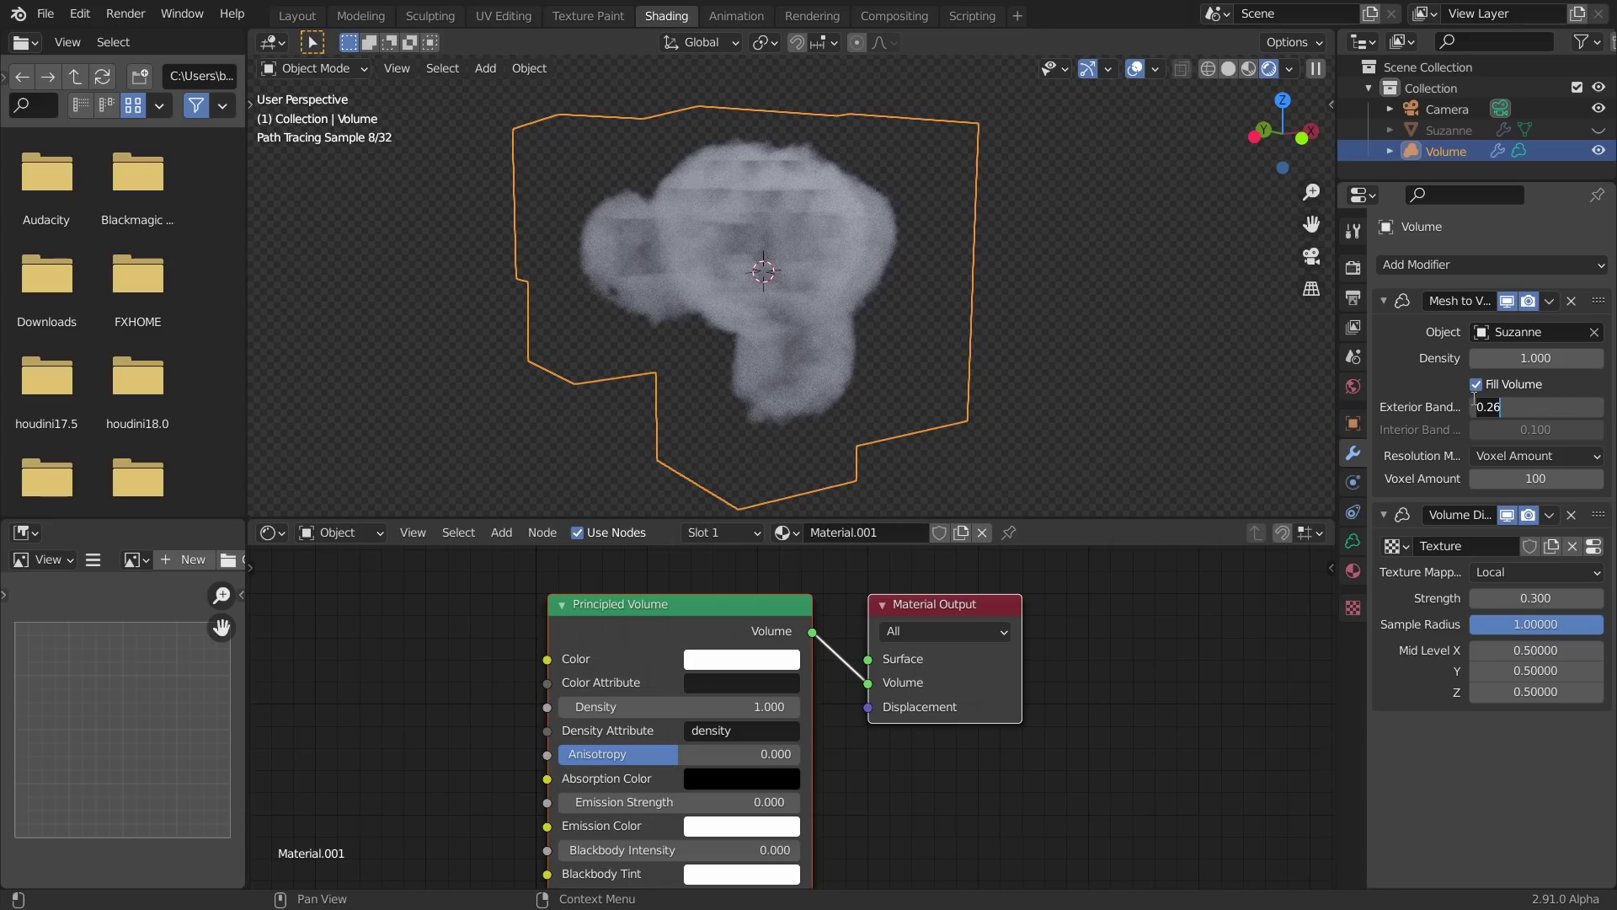
{"action": "type", "text": "0.1"}
{"action": "key", "text": "Return"}
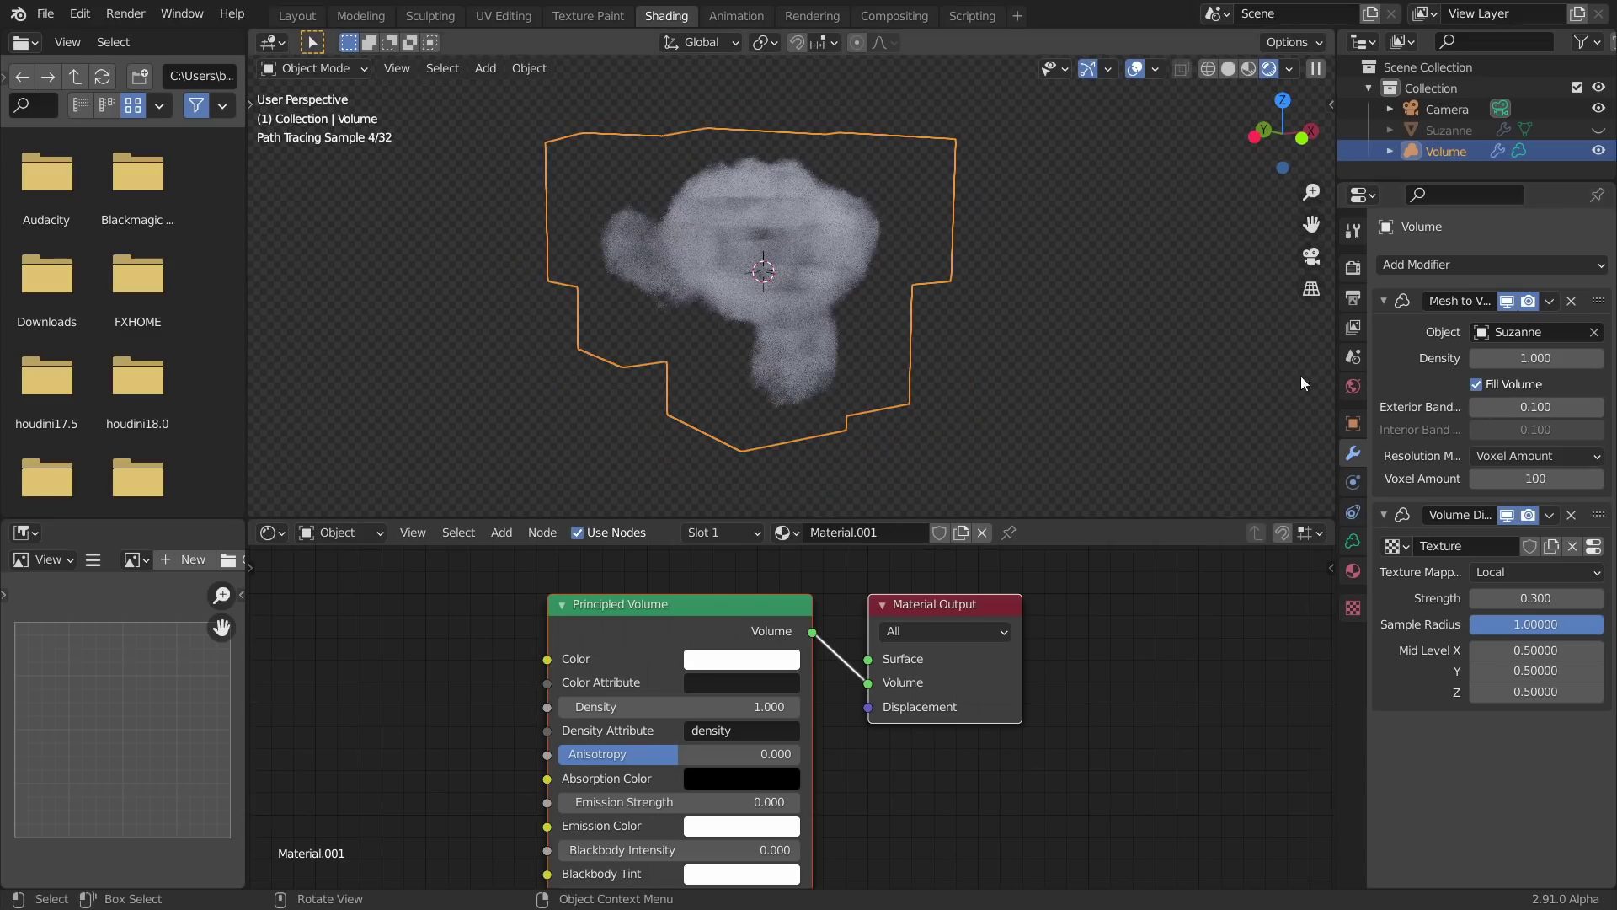
Step: Set the Mesh to Volume modifier's Density to 10
{"action": "left_click", "coordinate": [1557, 358]}
{"action": "type", "text": "1.0"}
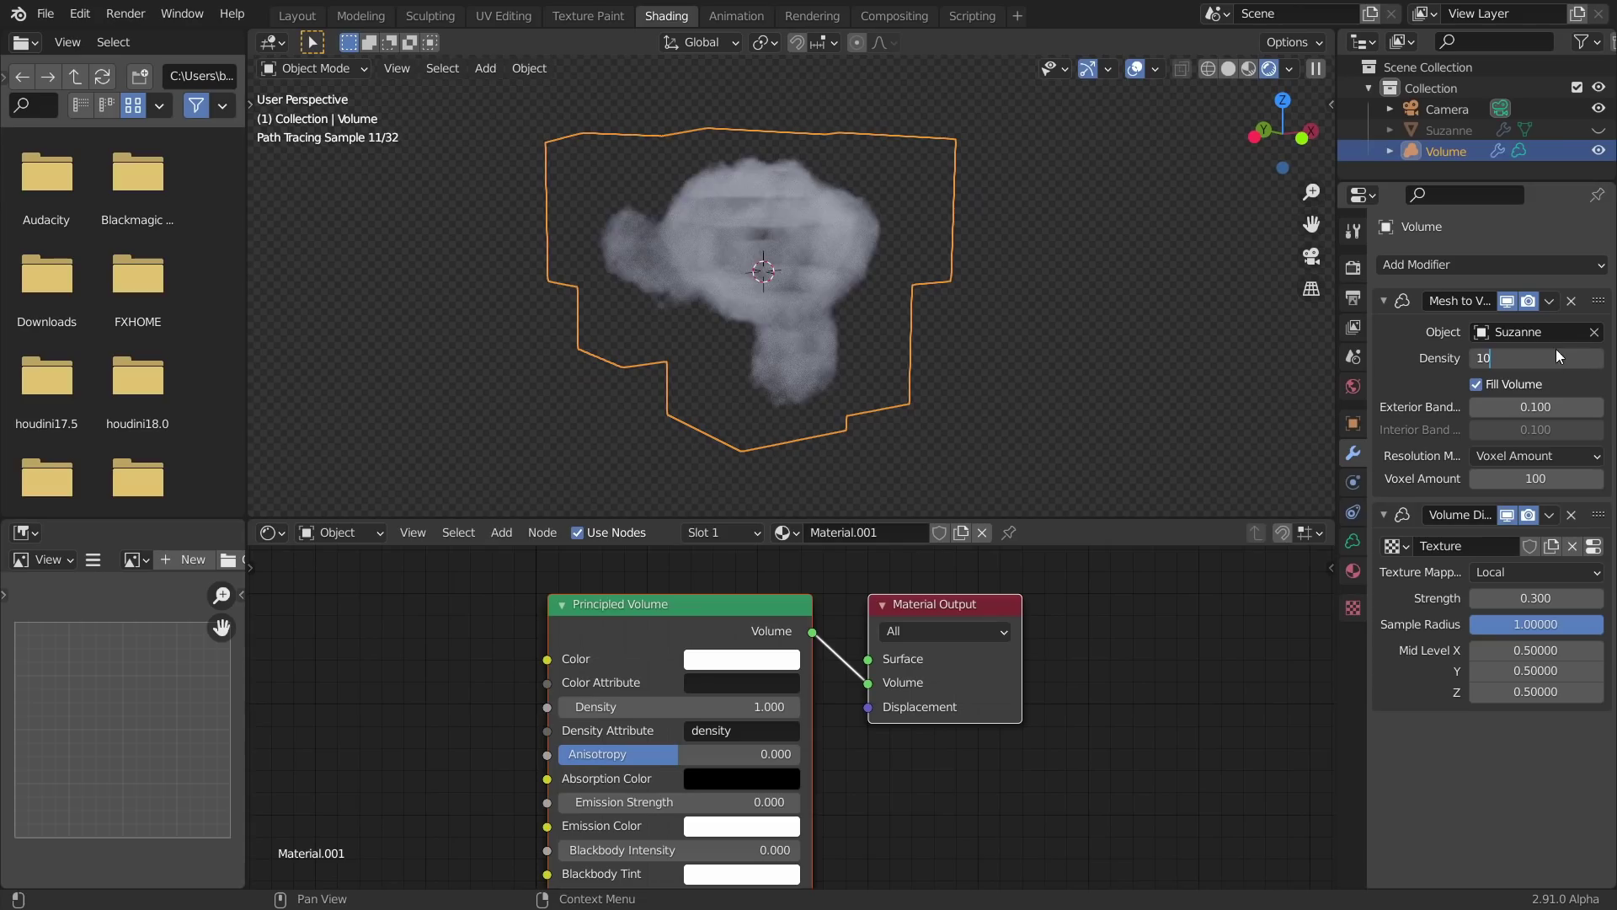
{"action": "key", "text": "Return"}
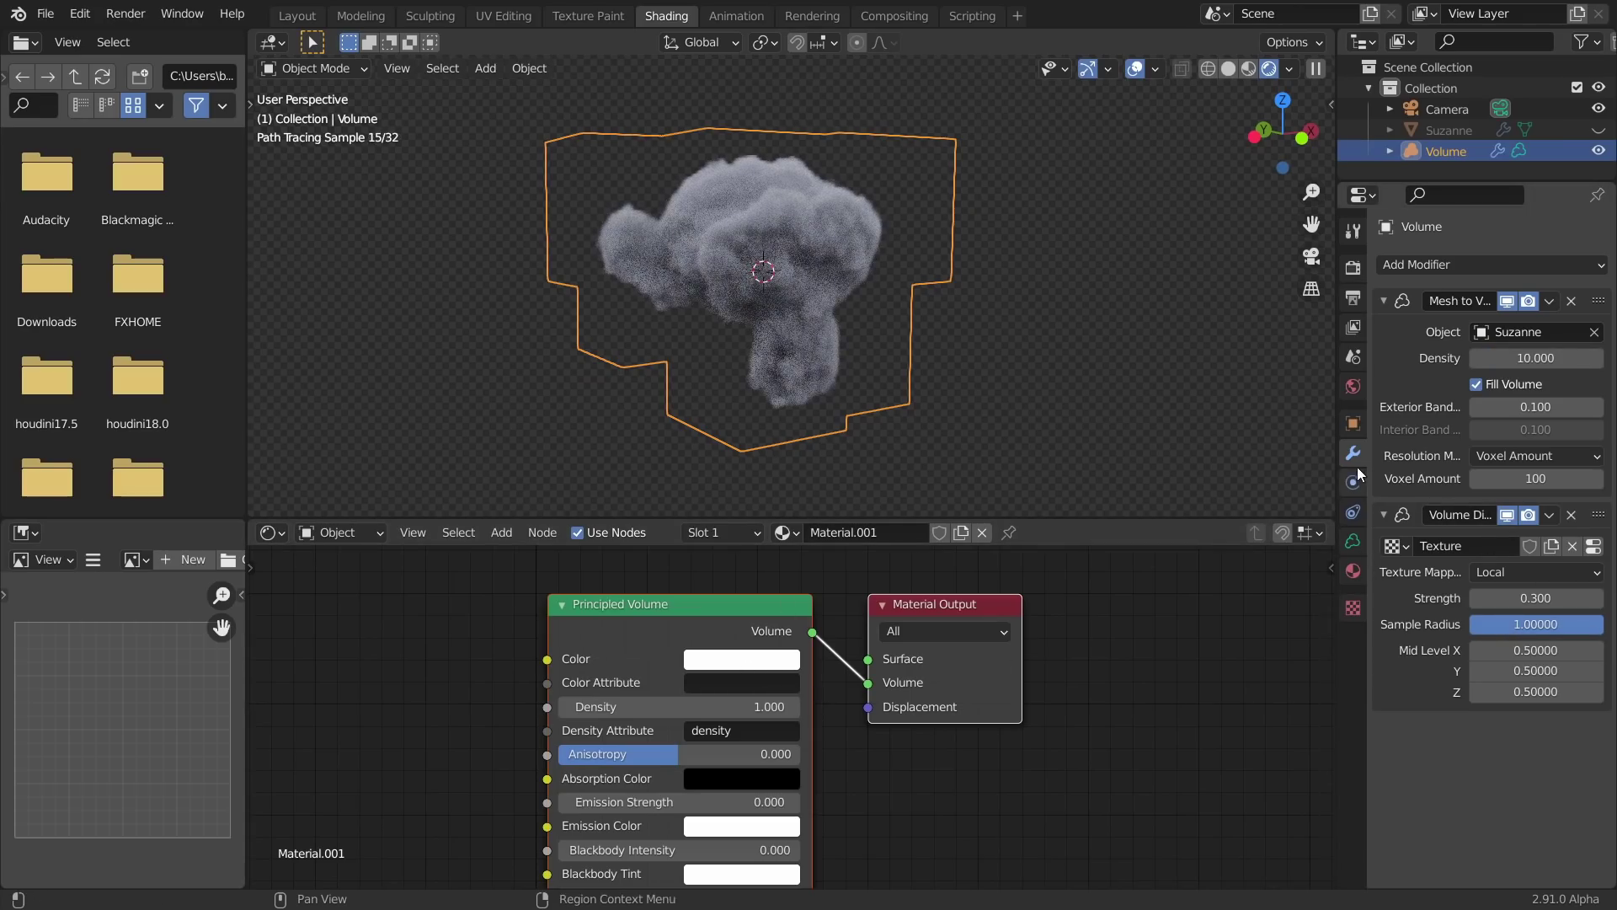
Step: Check the displacement's Clouds texture settings, then set the Cycles render device to GPU Compute
{"action": "left_click", "coordinate": [1354, 607]}
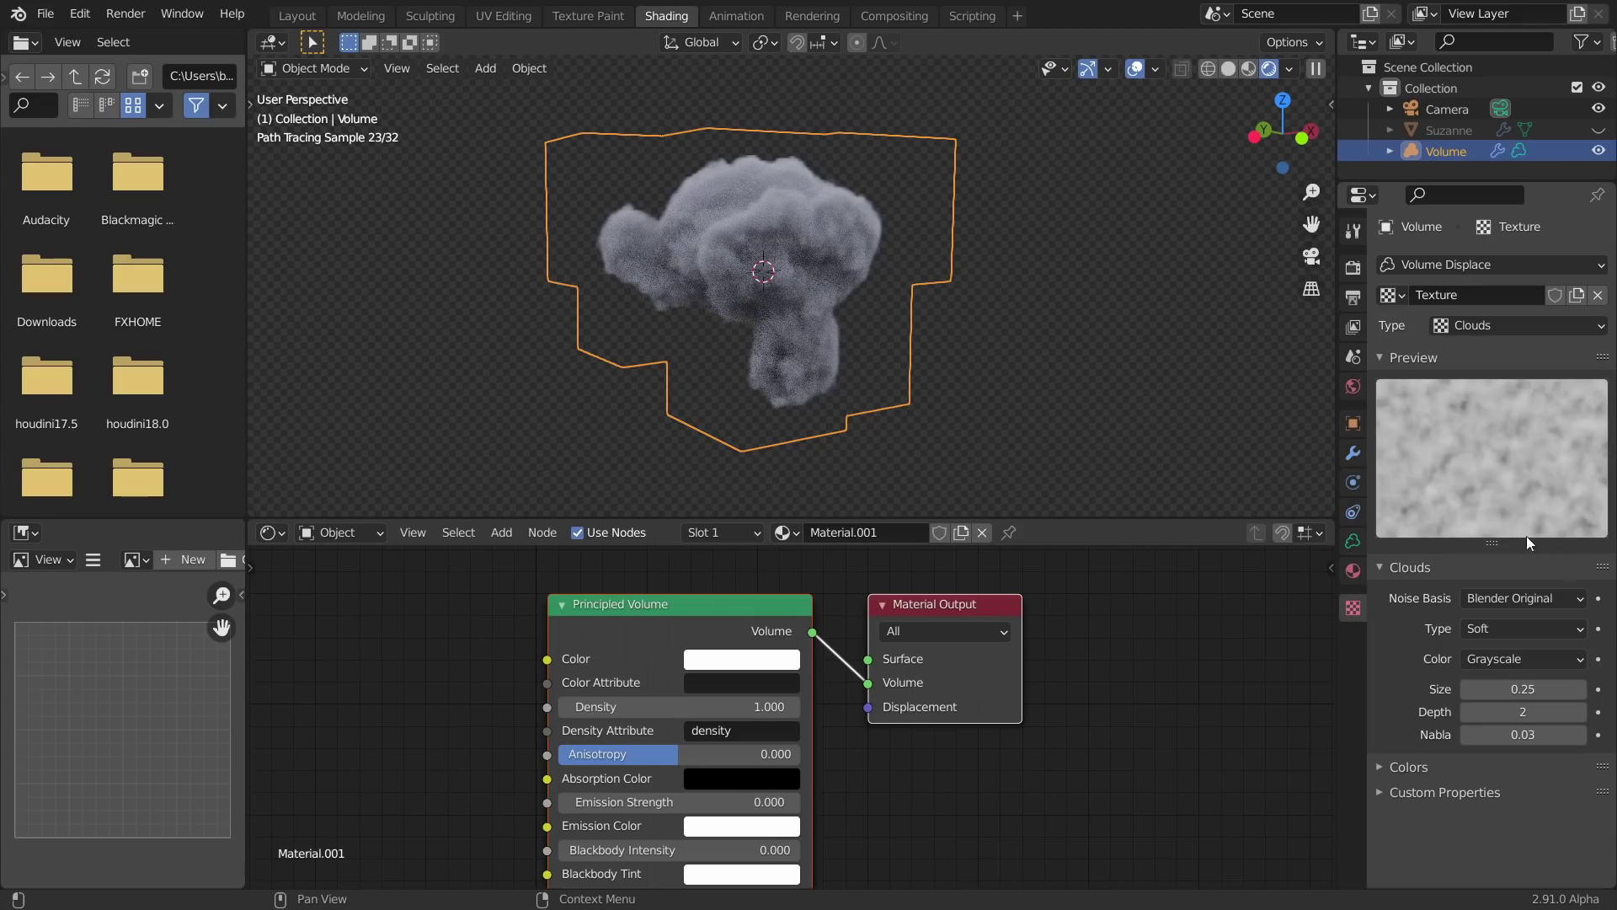
{"action": "mouse_move", "coordinate": [1095, 253]}
{"action": "middle_mouse_down"}
{"action": "mouse_move", "coordinate": [1022, 213]}
{"action": "mouse_move", "coordinate": [1072, 213]}
{"action": "mouse_move", "coordinate": [907, 286]}
{"action": "mouse_move", "coordinate": [1177, 247]}
{"action": "middle_mouse_up"}
{"action": "left_click", "coordinate": [1354, 268]}
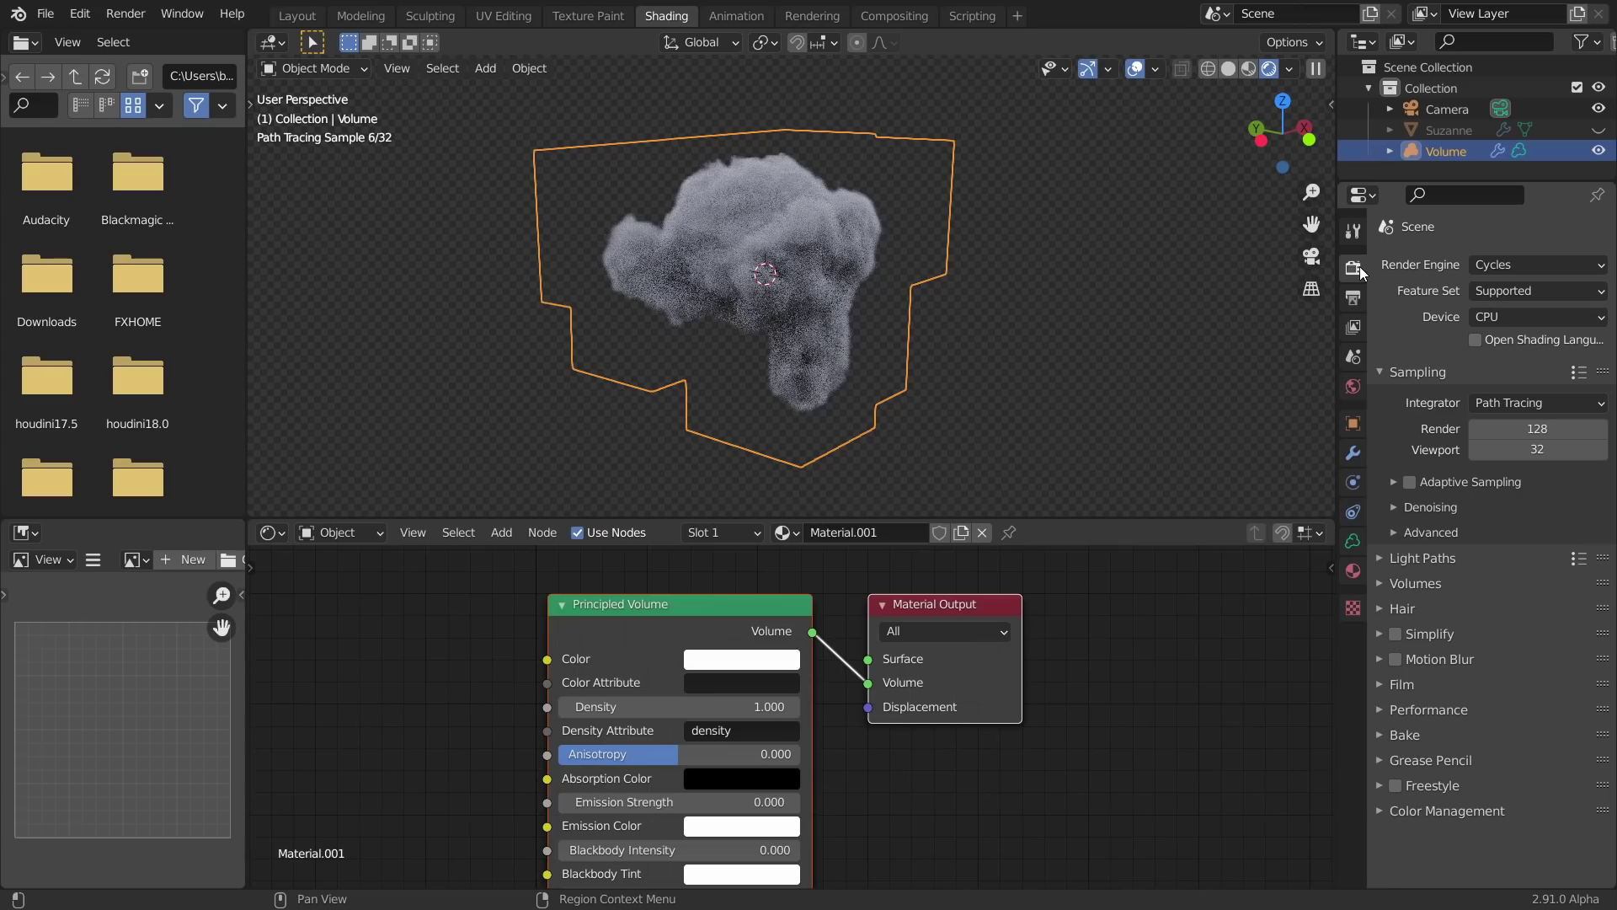
{"action": "left_click", "coordinate": [1497, 319]}
{"action": "left_click", "coordinate": [1507, 364]}
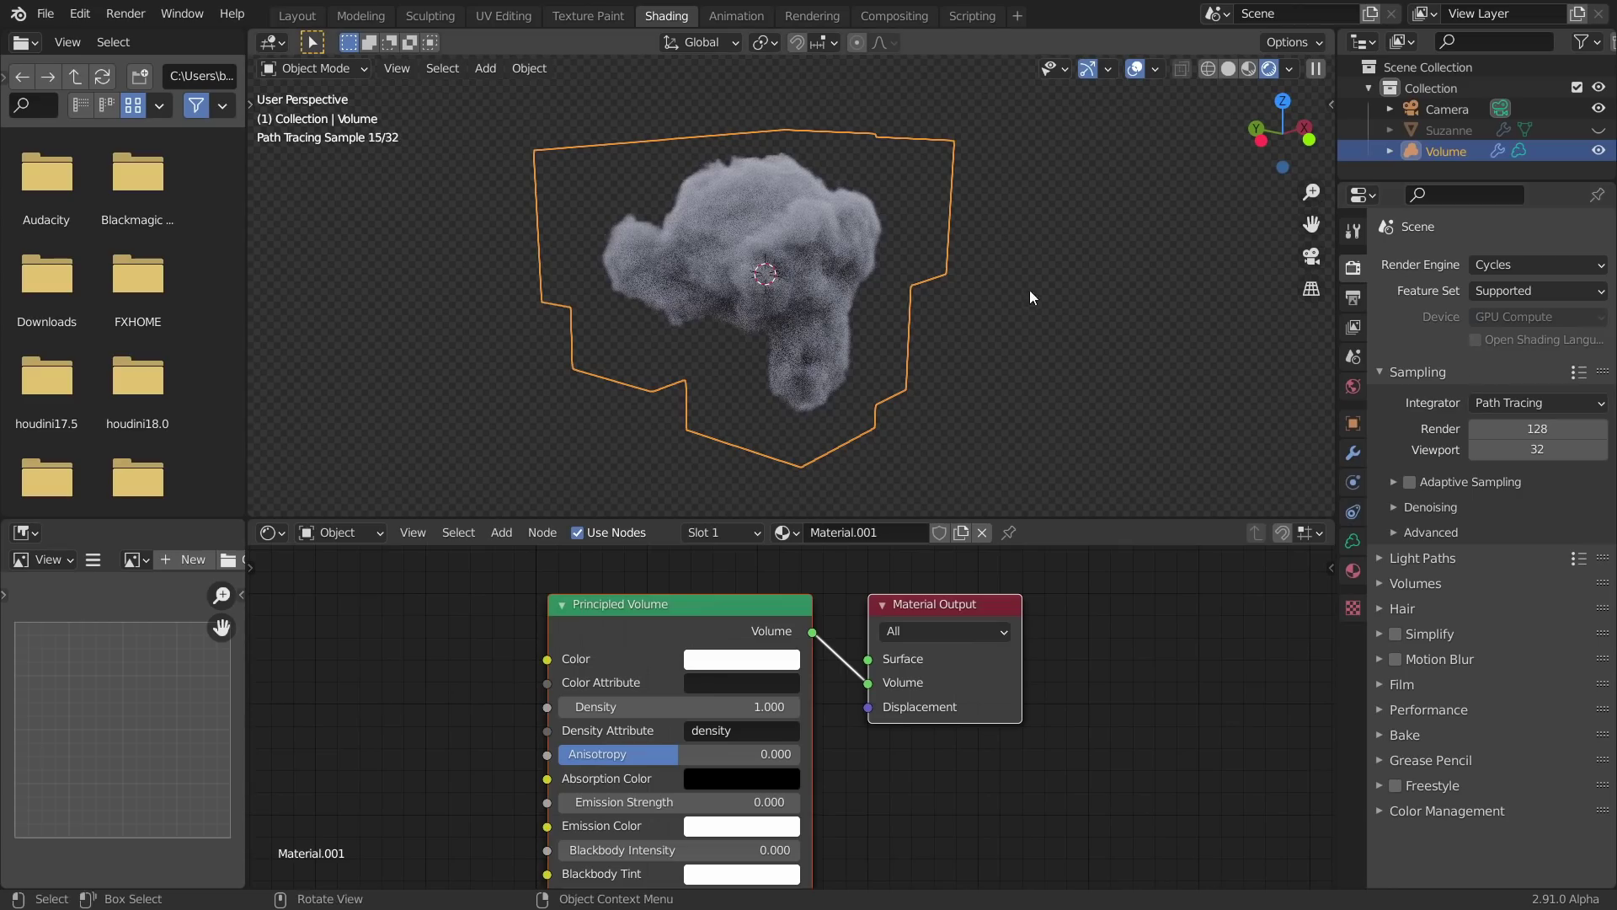
{"action": "middle_click_drag", "start_coordinate": [866, 282], "coordinate": [918, 293]}
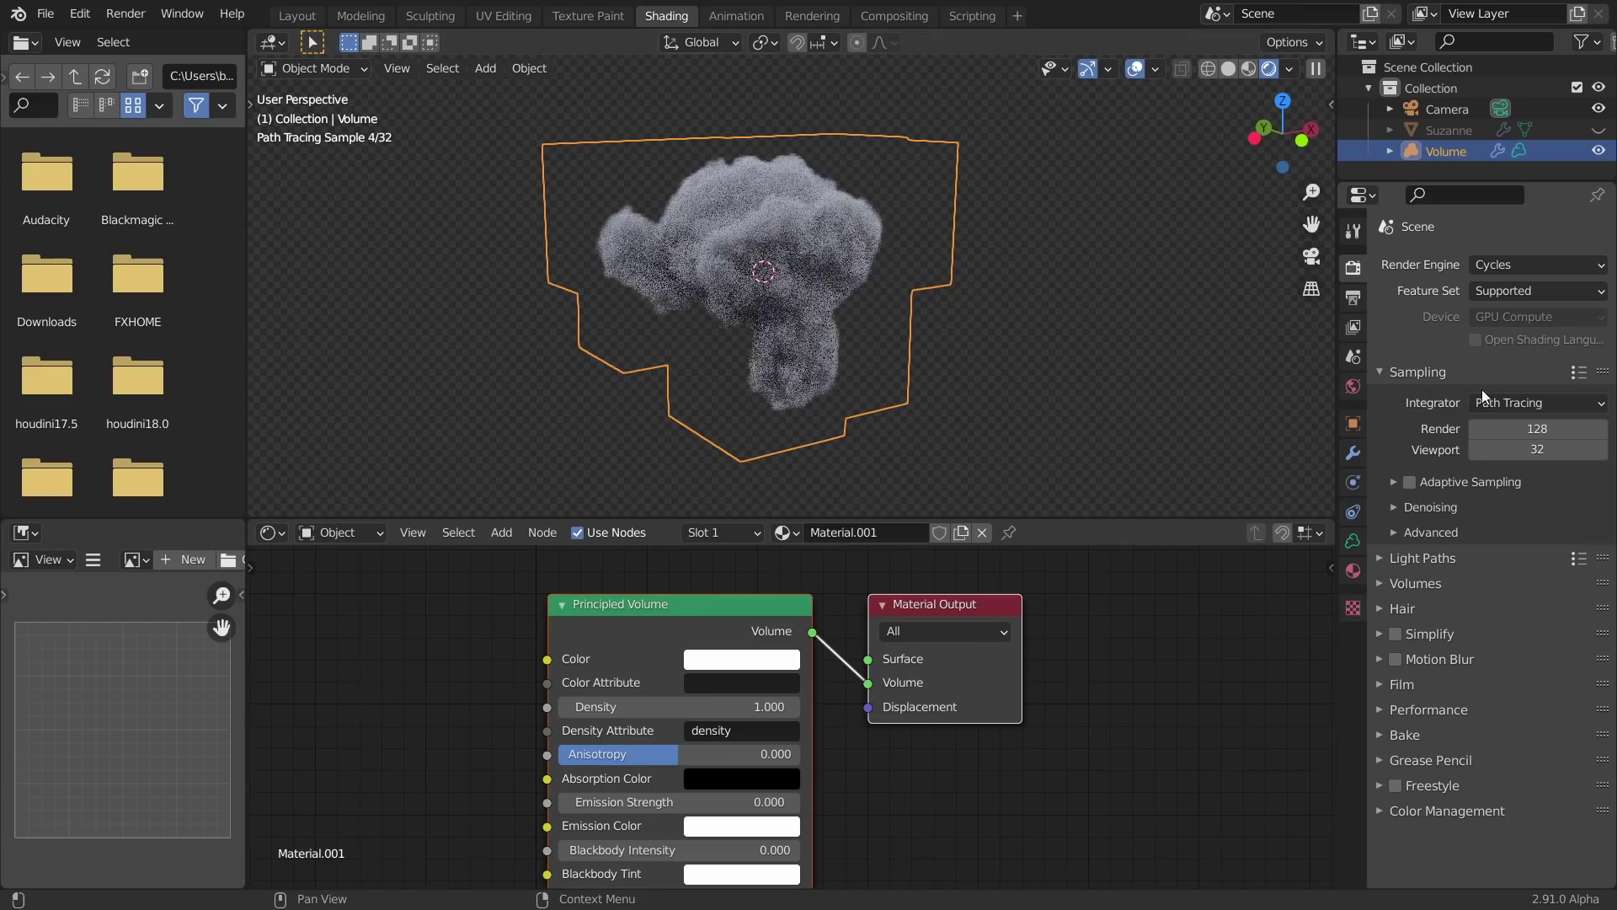
Step: Enable viewport denoising with the Automatic denoiser and preview the smoothed cloud
{"action": "left_click", "coordinate": [1413, 509]}
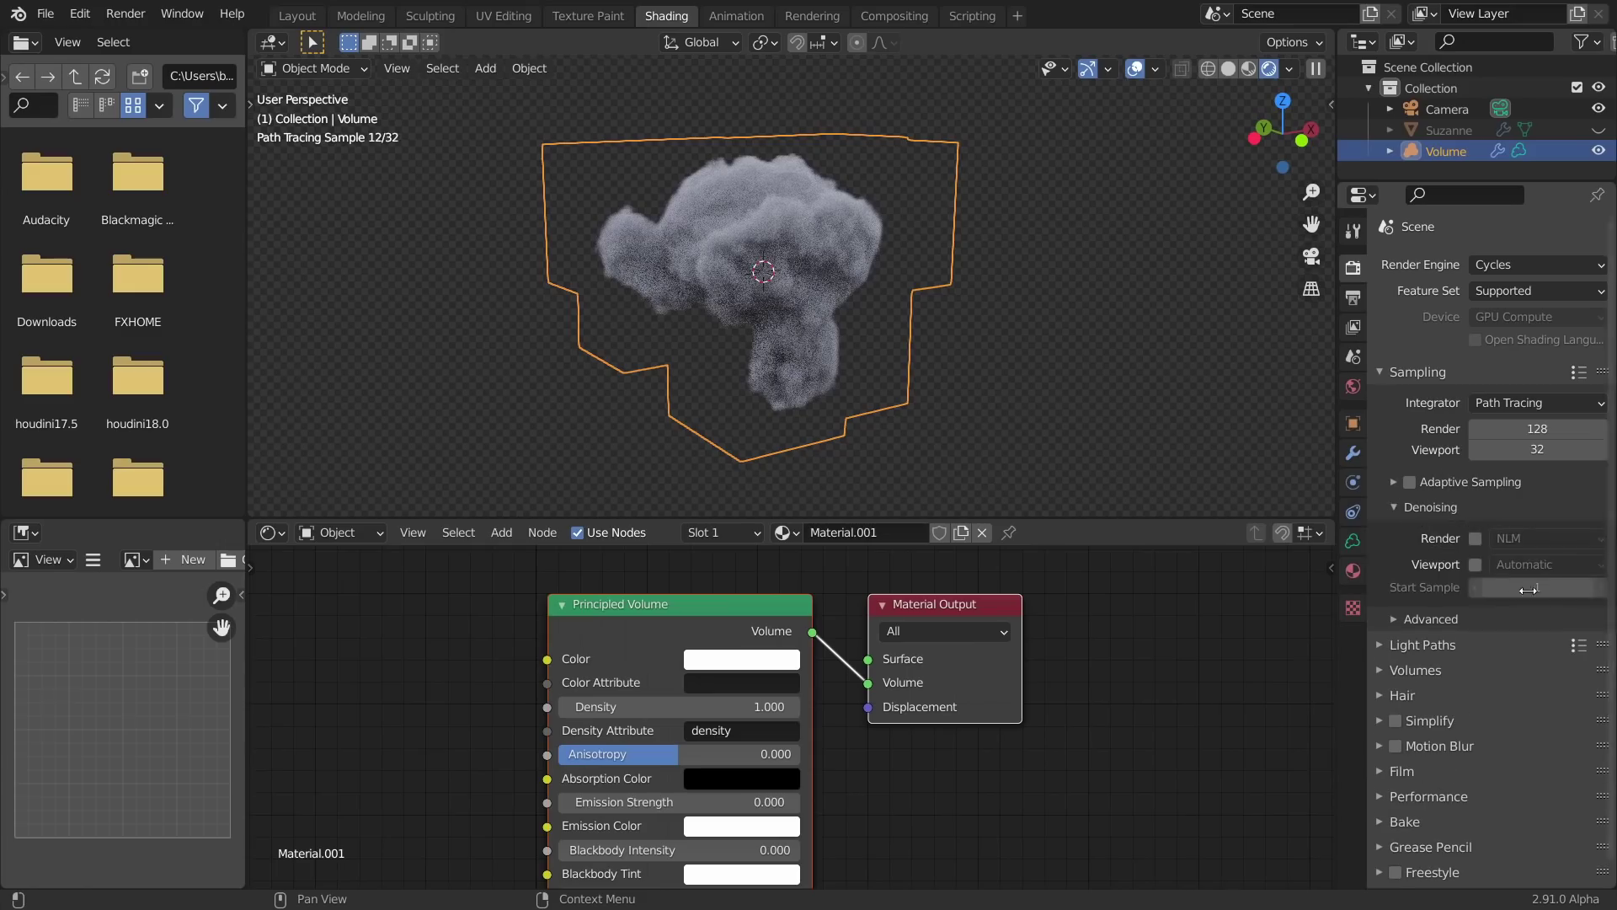
{"action": "left_click", "coordinate": [1476, 565]}
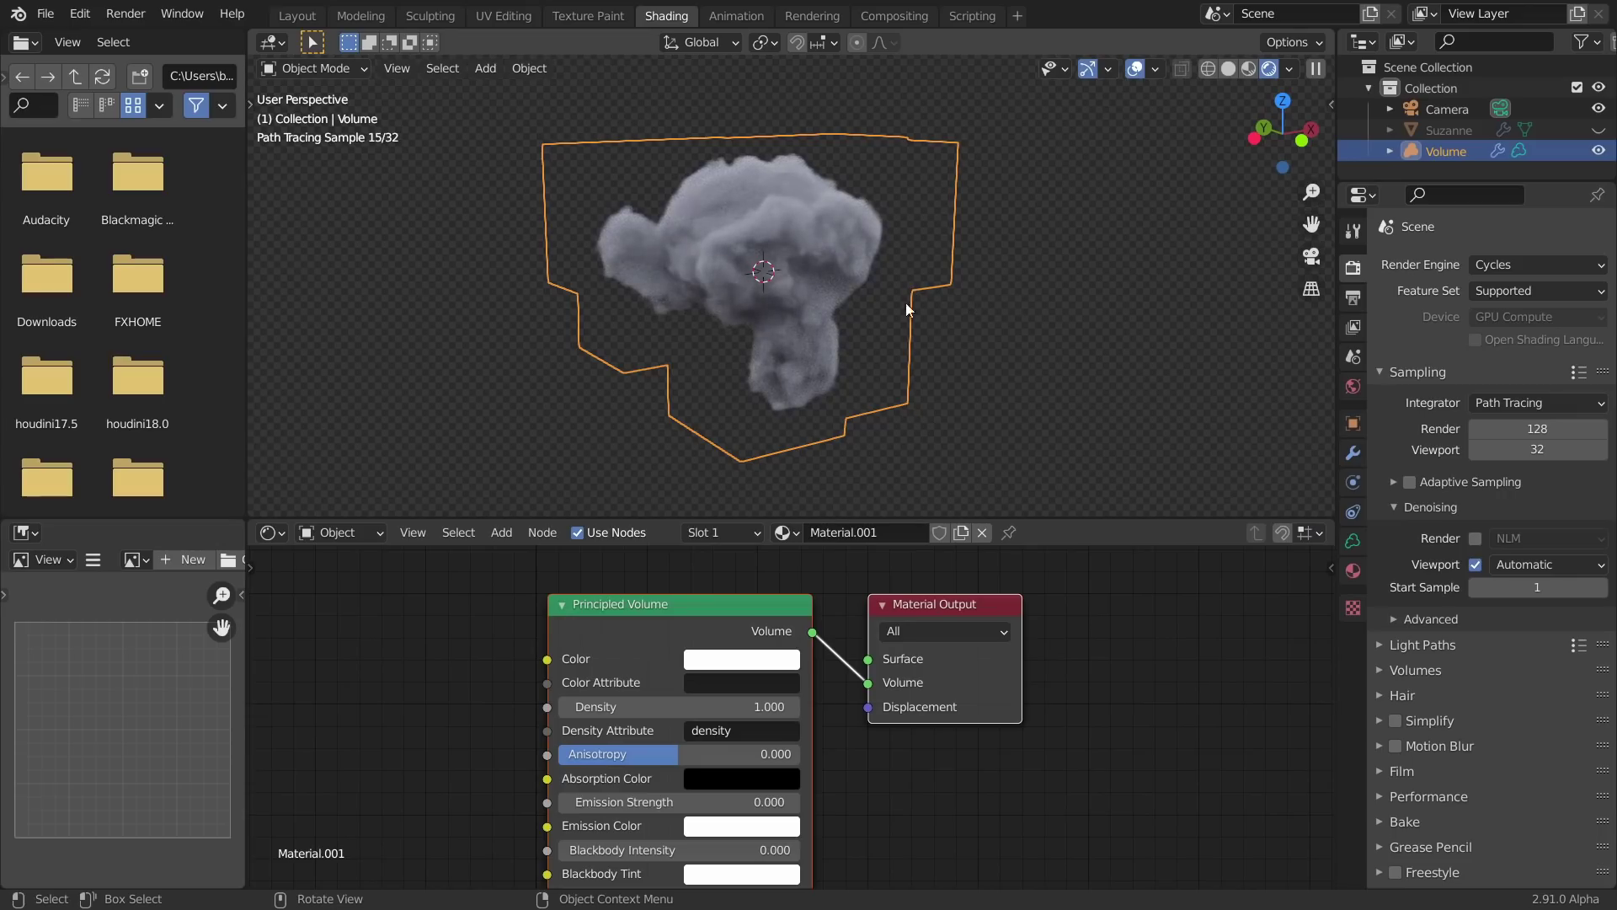
{"action": "scroll", "coordinate": [900, 308], "scroll_direction": "up", "scroll_amount": 1}
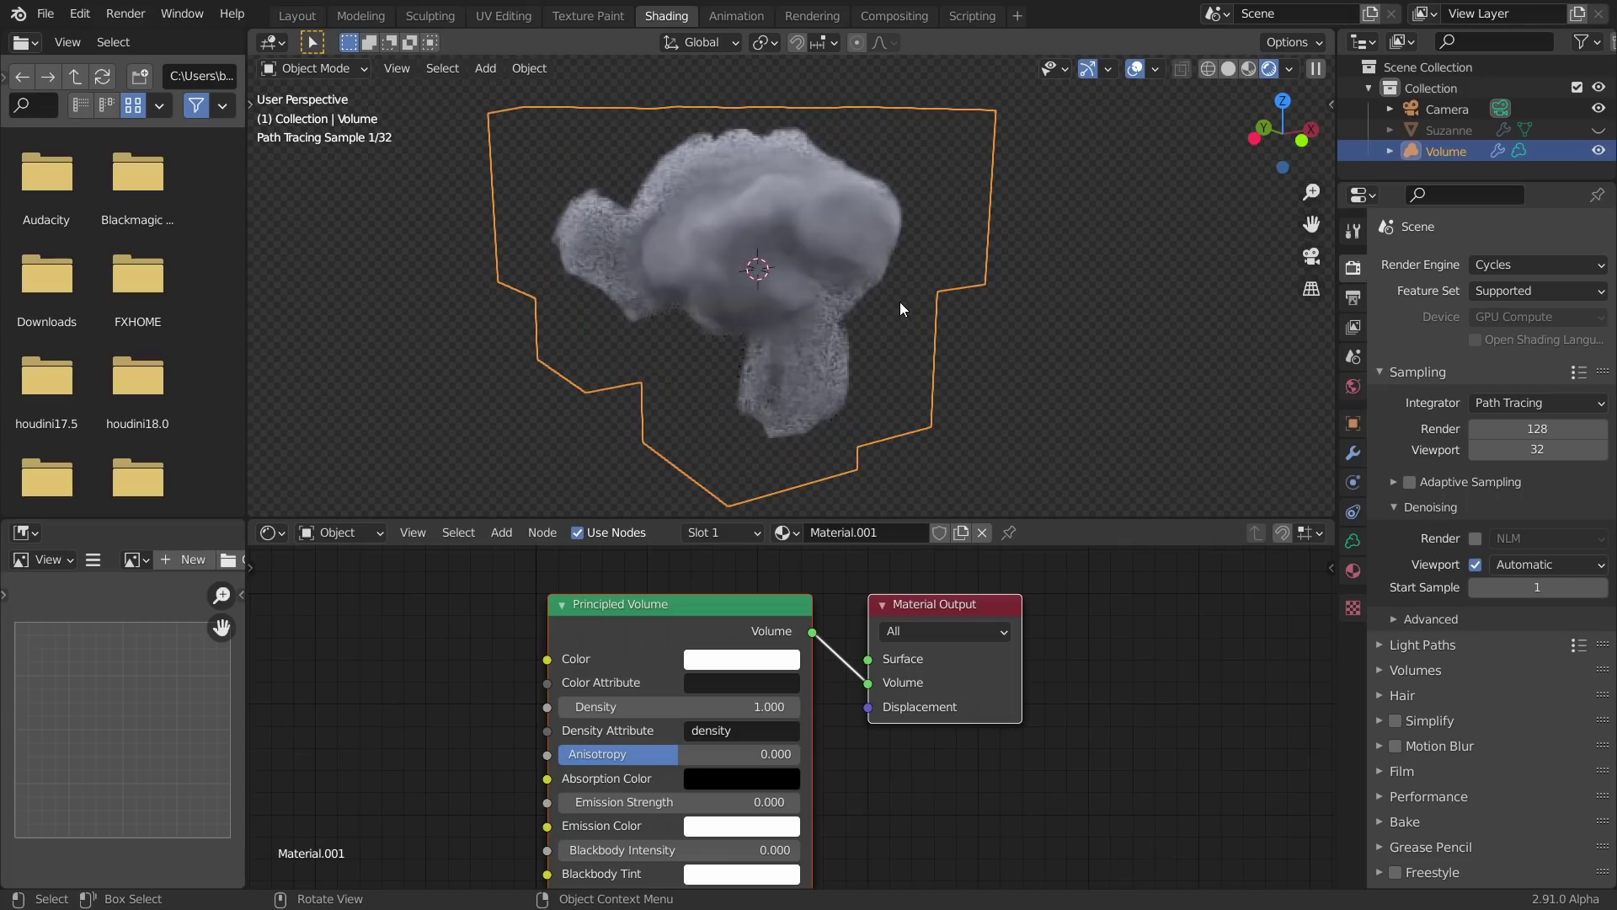